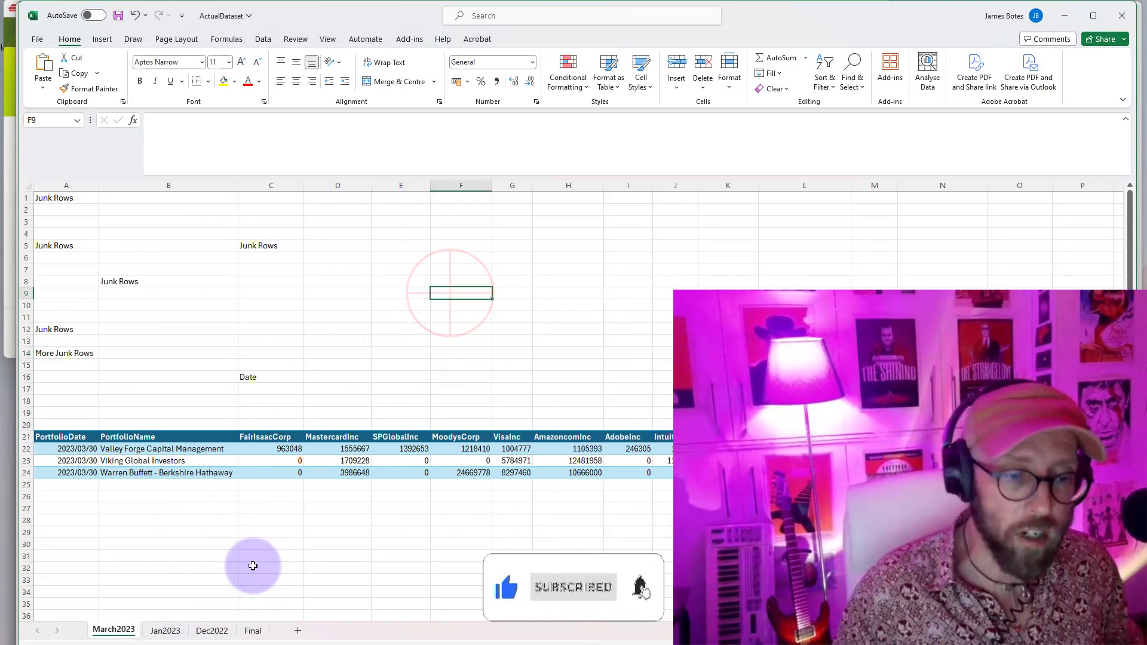
Flip between the Jan2023, Dec2022 and March2023 sheets to compare their layouts
{"action": "left_click", "coordinate": [162, 634]}
{"action": "left_click", "coordinate": [212, 631]}
{"action": "left_click", "coordinate": [114, 631]}
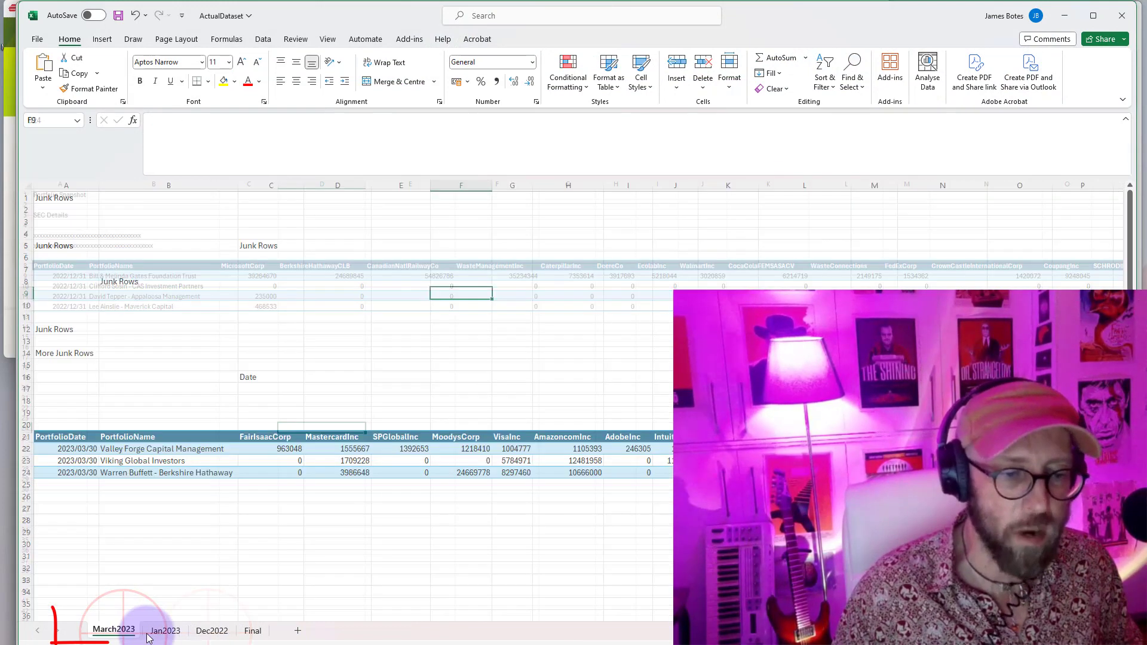
{"action": "left_click", "coordinate": [165, 631]}
{"action": "left_click", "coordinate": [213, 631]}
{"action": "left_click", "coordinate": [165, 631]}
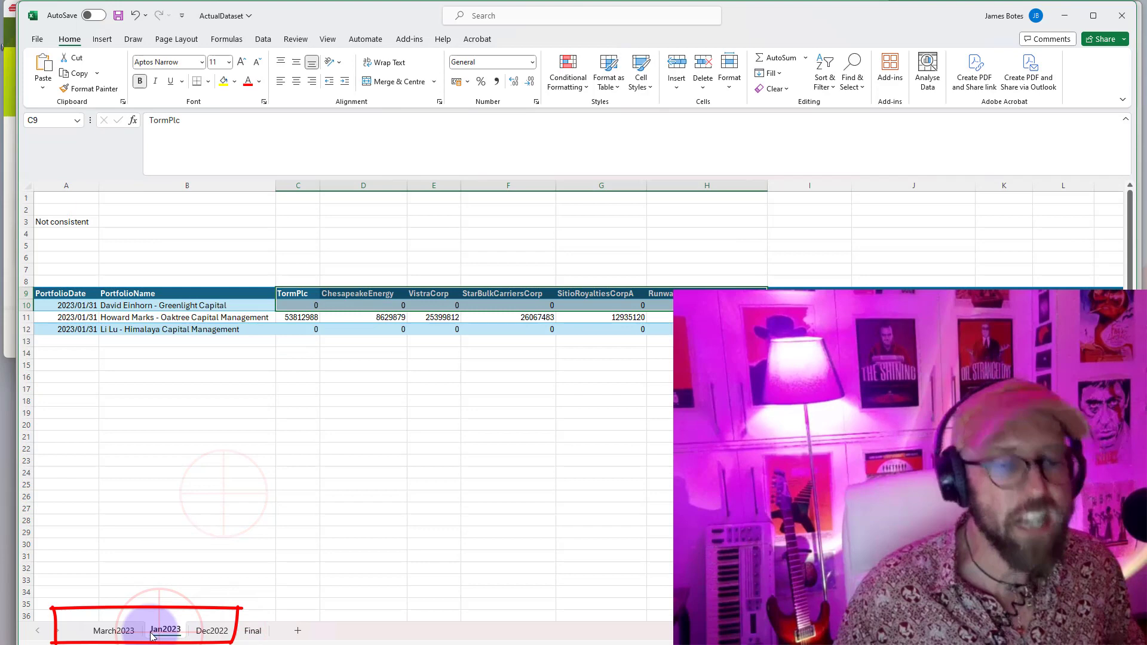
{"action": "left_click", "coordinate": [114, 630]}
On March2023, point out the portfolio names in column B and the junk rows 1–20
{"action": "left_click", "coordinate": [165, 485]}
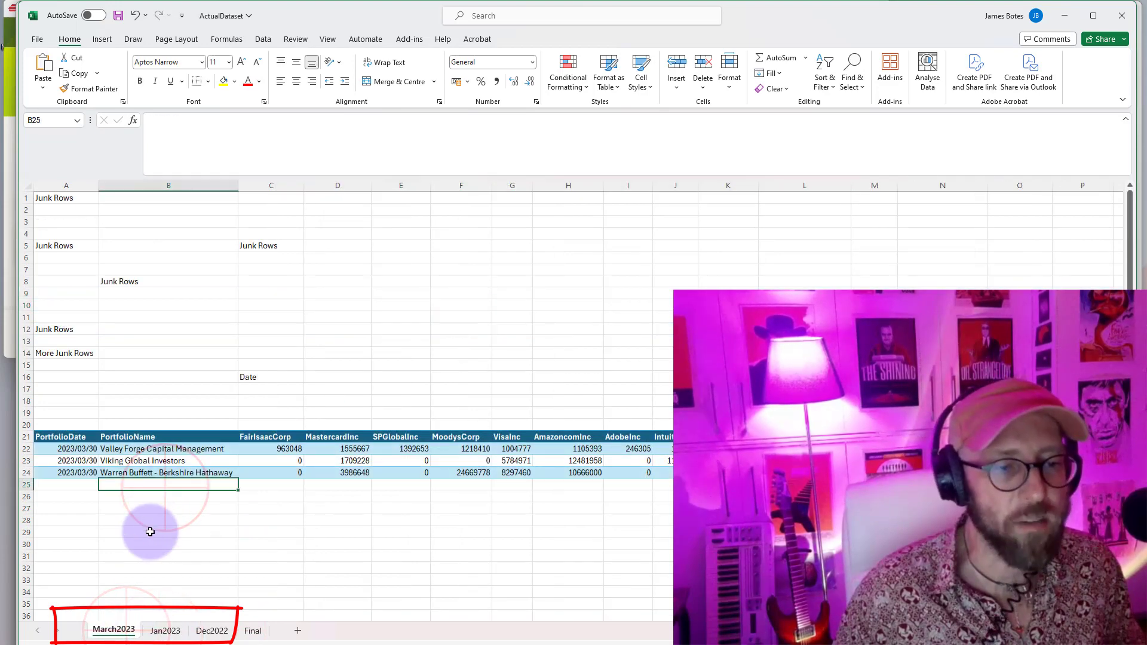
{"action": "left_click", "coordinate": [94, 456]}
{"action": "left_click", "coordinate": [141, 525]}
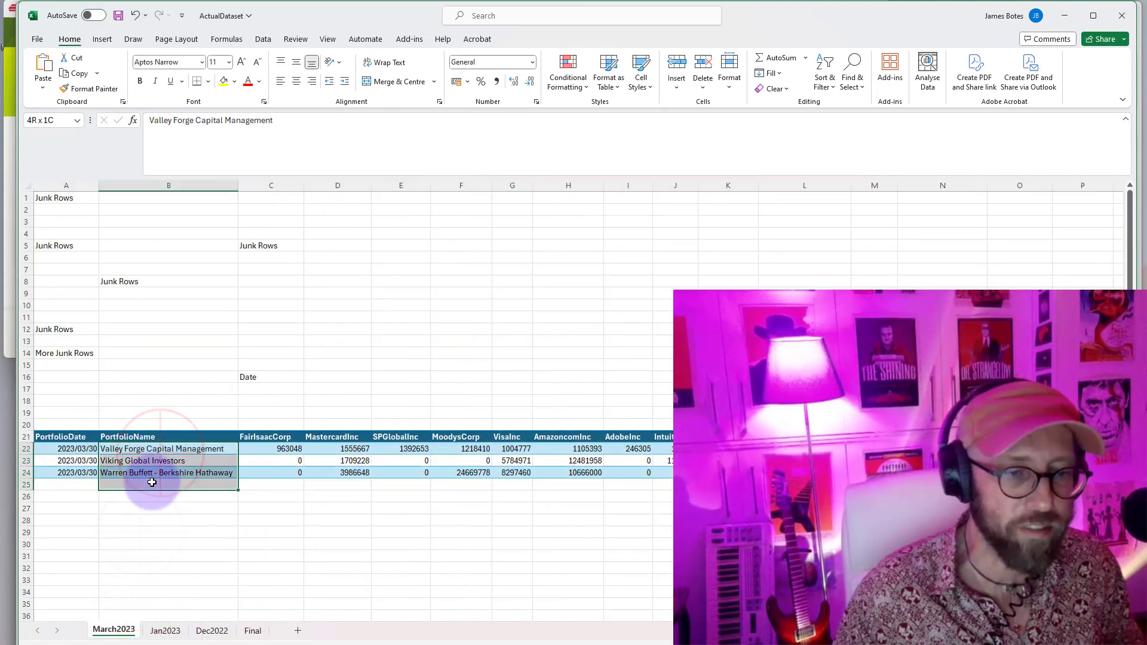
{"action": "key", "text": "ctrl+z"}
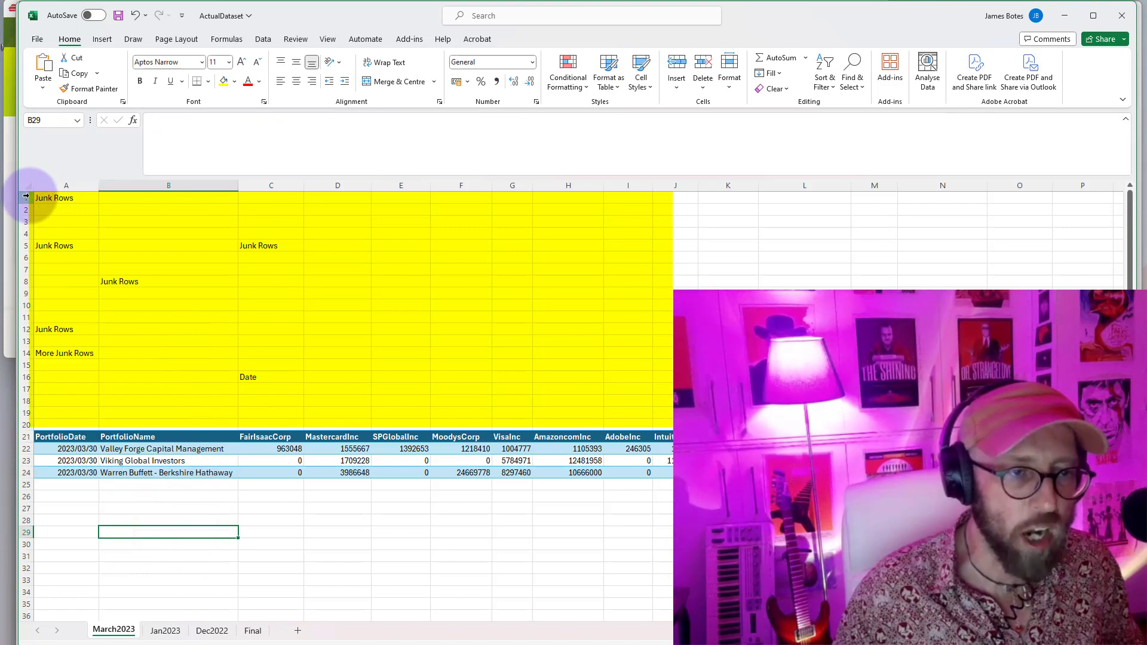
{"action": "left_click_drag", "start_coordinate": [25, 196], "coordinate": [27, 425]}
Recheck the sheets, then highlight the row 21 stock headers and the row 22–25 holding values
{"action": "left_click", "coordinate": [165, 631]}
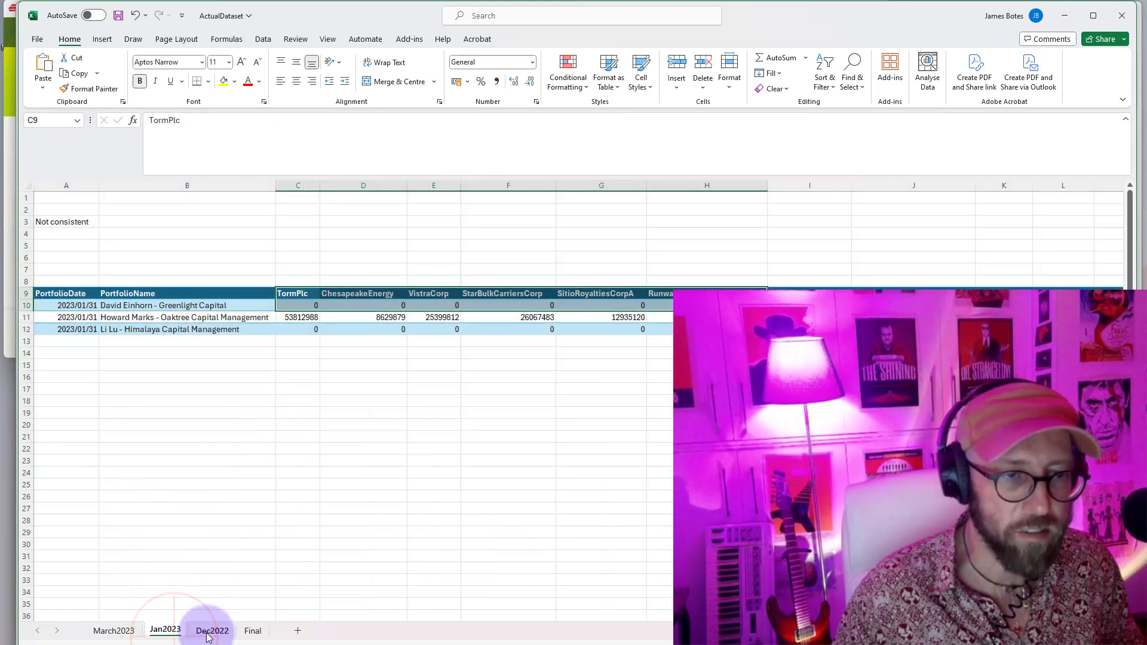
{"action": "left_click", "coordinate": [208, 632]}
{"action": "left_click", "coordinate": [114, 631]}
{"action": "left_click", "coordinate": [169, 452]}
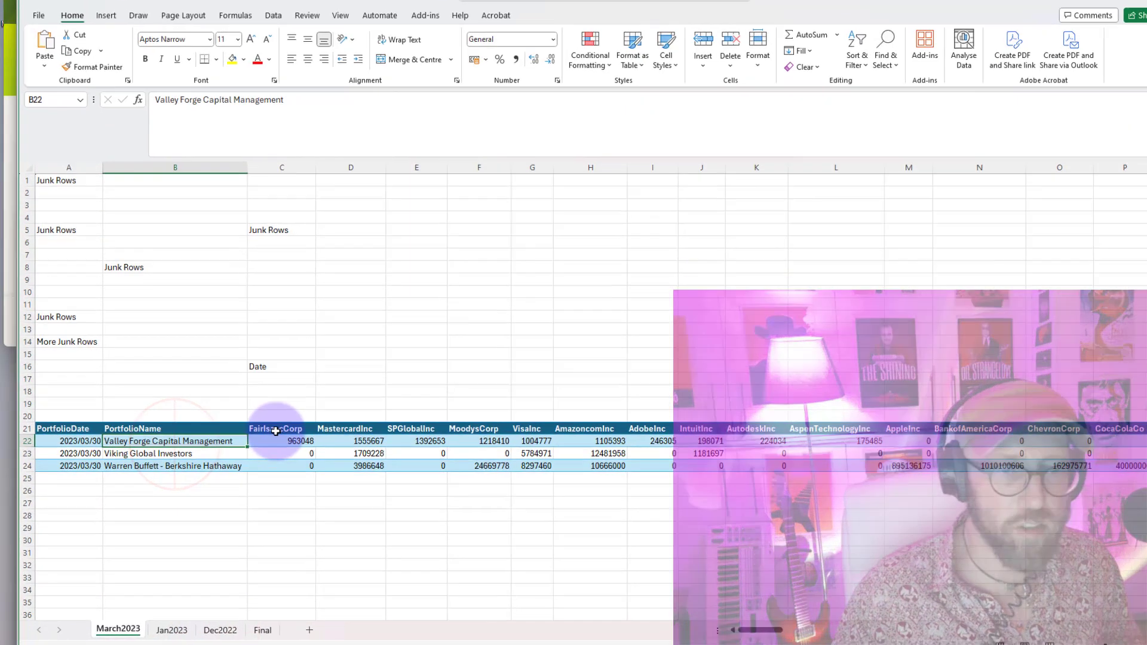
{"action": "left_click_drag", "start_coordinate": [275, 431], "coordinate": [897, 442]}
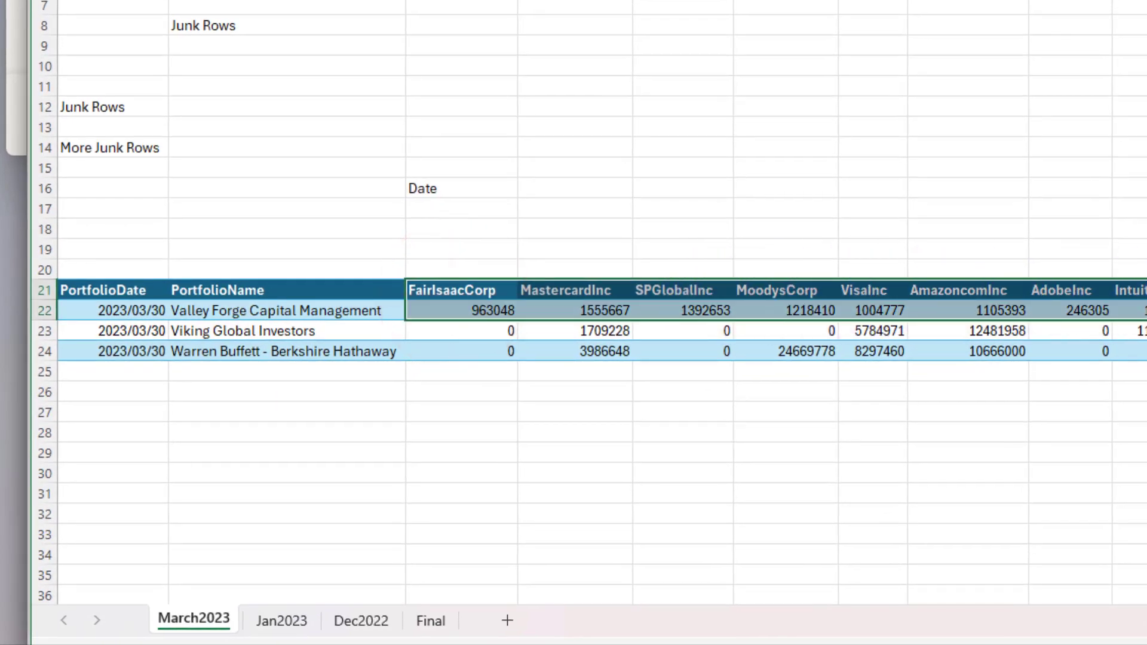
{"action": "left_click_drag", "start_coordinate": [474, 314], "coordinate": [902, 373]}
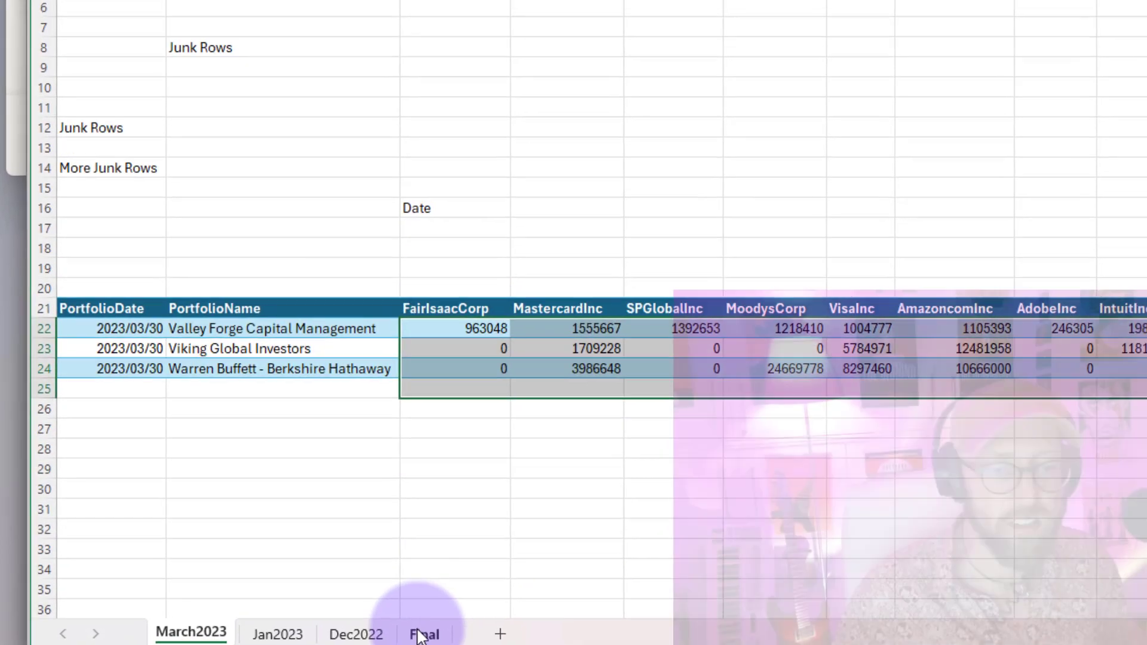
On the Final sheet, review the combined stock table and its pivot table
{"action": "left_click", "coordinate": [430, 620]}
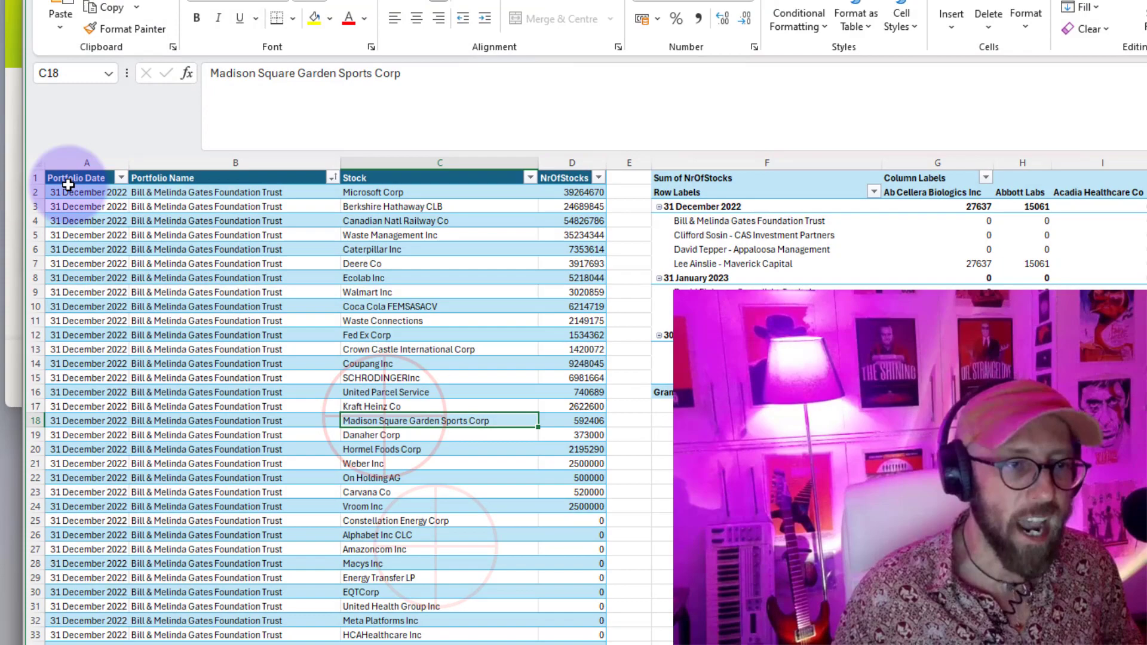
{"action": "left_click_drag", "start_coordinate": [68, 179], "coordinate": [566, 491]}
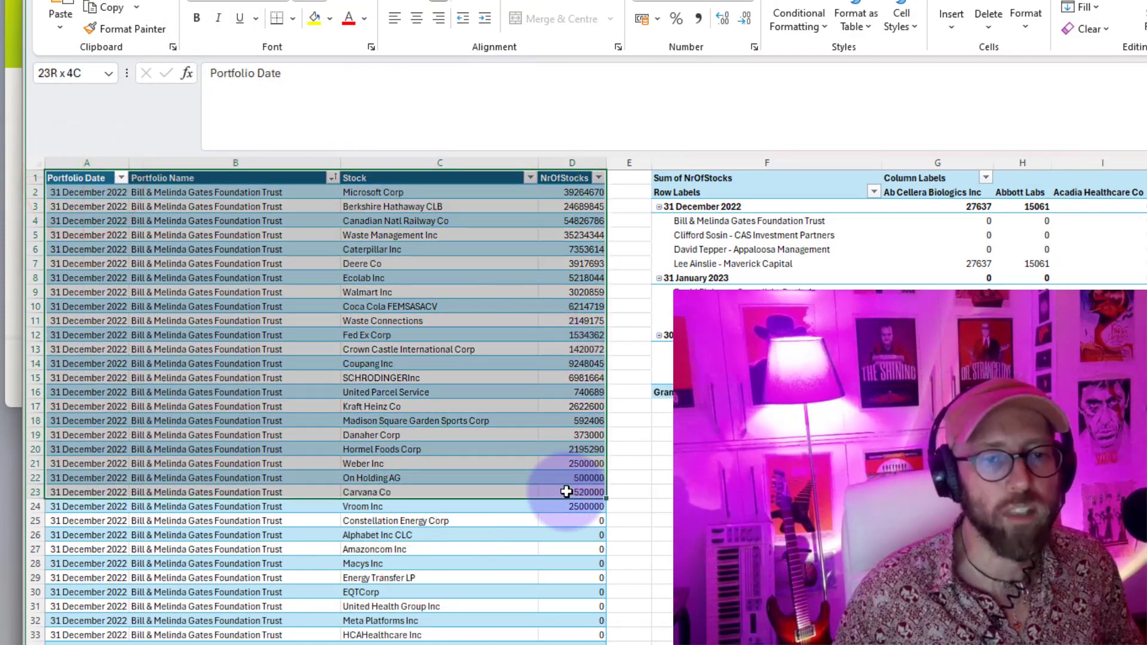
{"action": "scroll", "coordinate": [303, 456], "scroll_direction": "down", "scroll_amount": 7}
{"action": "scroll", "coordinate": [341, 502], "scroll_direction": "up", "scroll_amount": 7}
{"action": "left_click", "coordinate": [398, 192]}
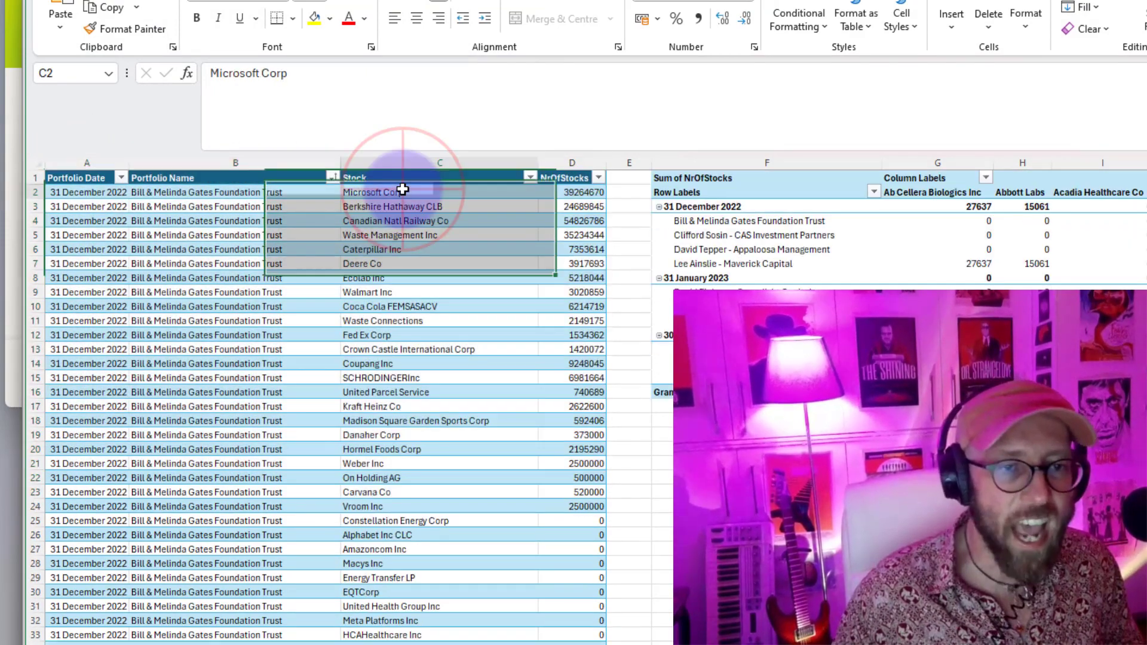
{"action": "left_click", "coordinate": [384, 219]}
{"action": "left_click", "coordinate": [515, 475]}
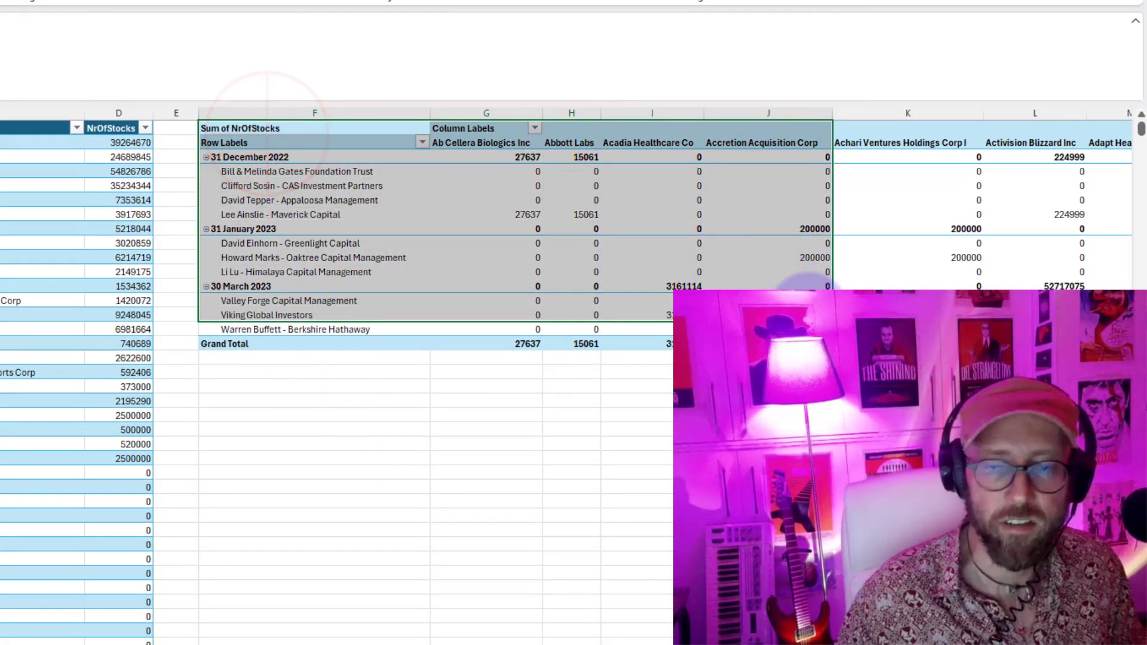
{"action": "left_click", "coordinate": [530, 387]}
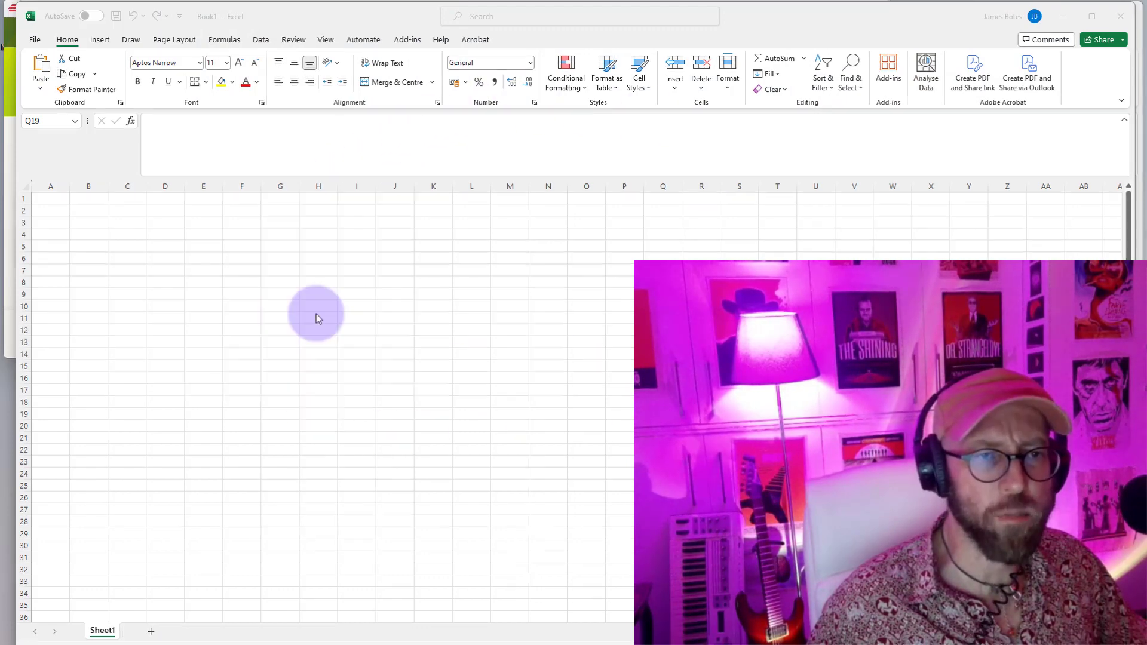
Import the ActualDataset workbook through Get Data > From File > From Excel Workbook
{"action": "left_click", "coordinate": [261, 40]}
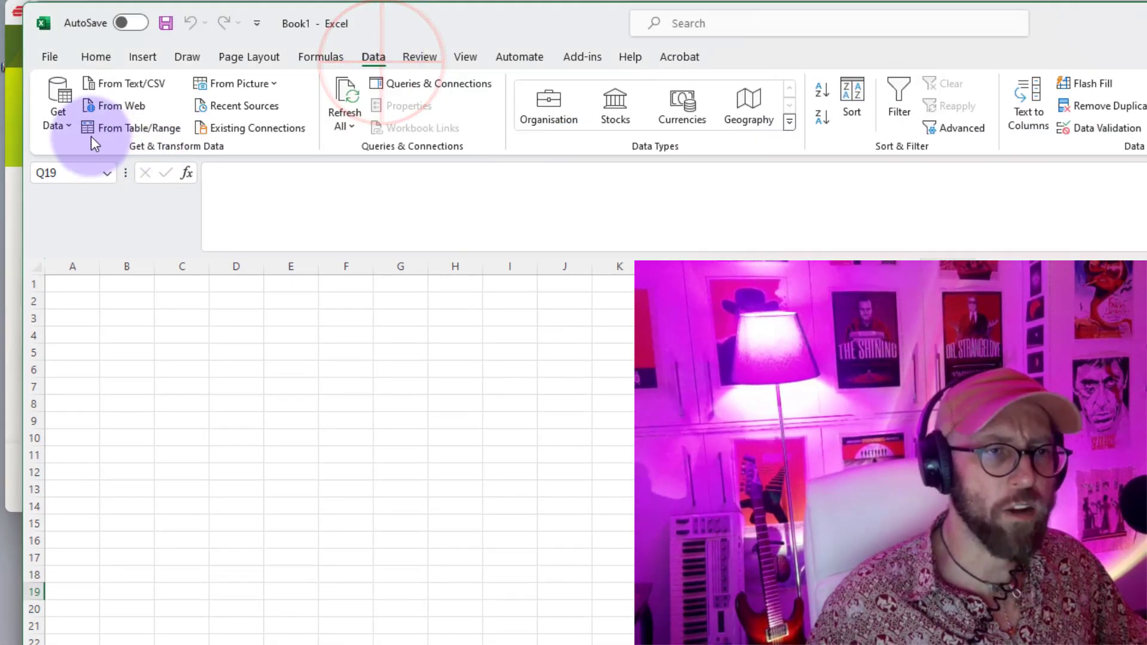
{"action": "left_click", "coordinate": [70, 128]}
{"action": "left_click", "coordinate": [91, 148]}
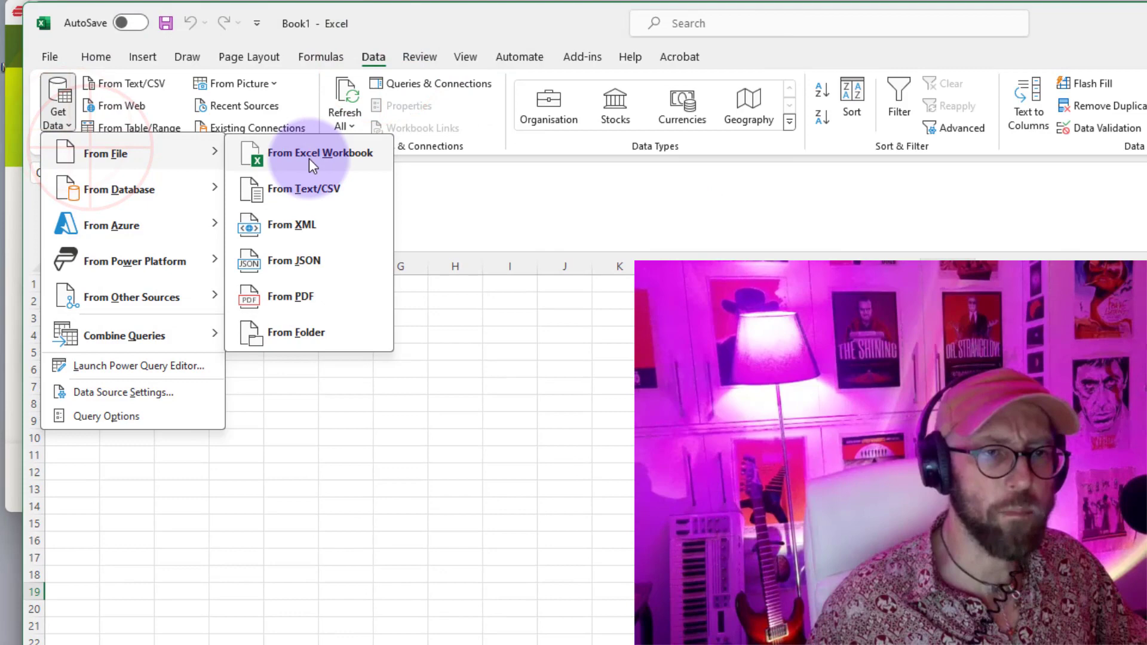
{"action": "left_click", "coordinate": [349, 163]}
{"action": "left_click", "coordinate": [259, 143]}
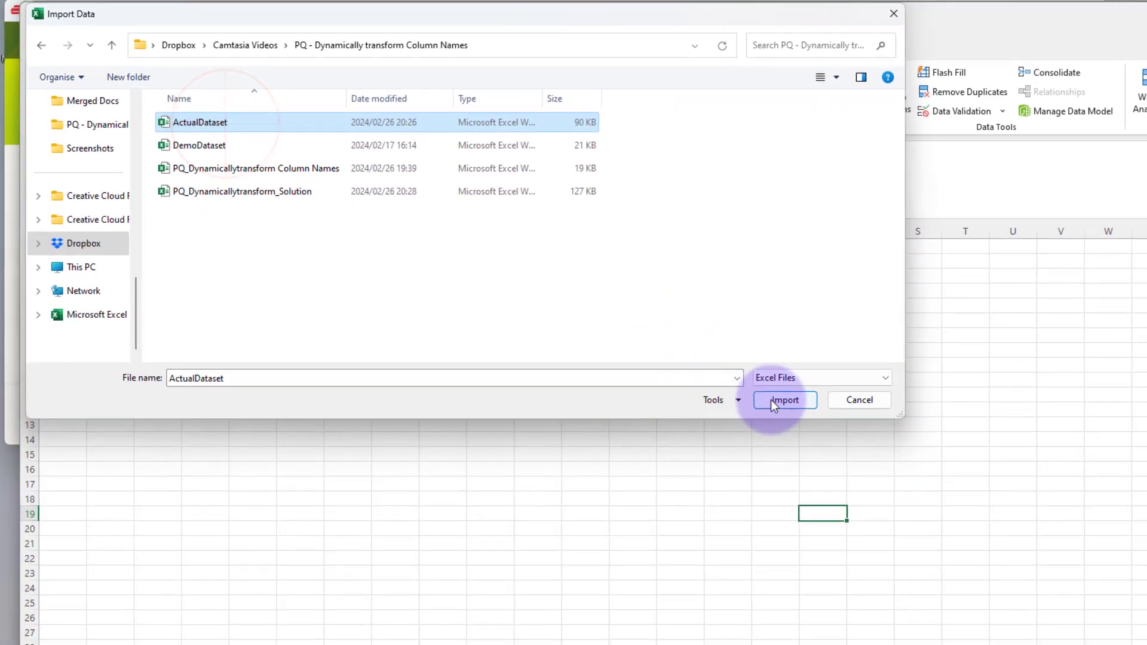
{"action": "left_click", "coordinate": [774, 401]}
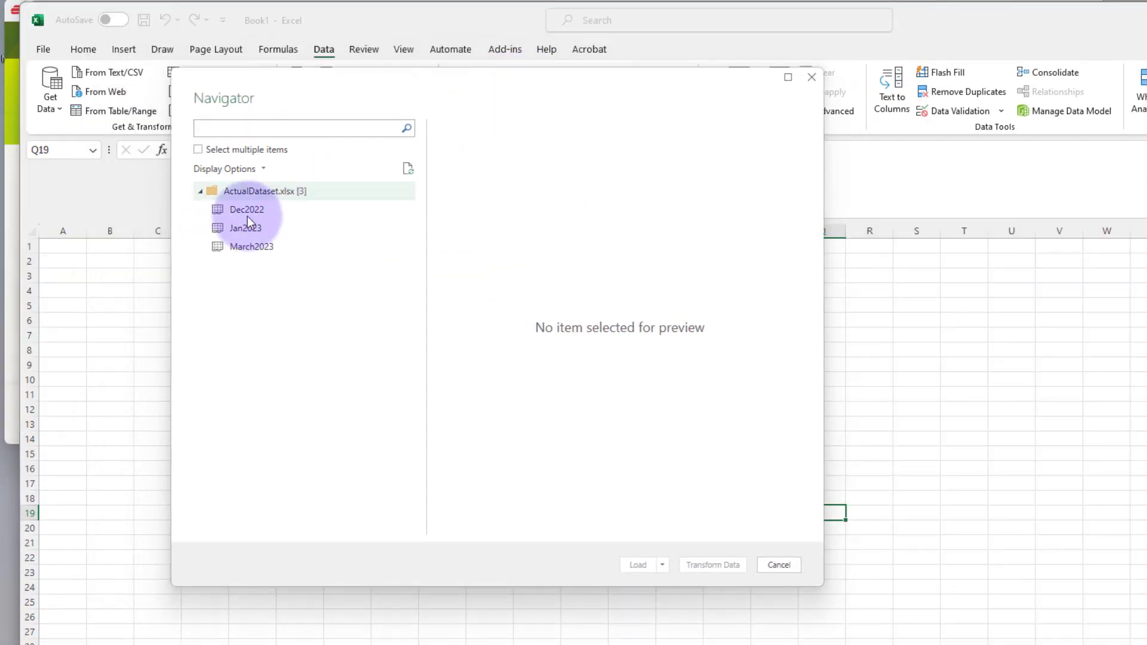
Preview the Dec2022, Jan2023 and March2023 sheets, then open Jan2023 with Transform Data
{"action": "left_click", "coordinate": [246, 212]}
{"action": "left_click", "coordinate": [251, 228]}
{"action": "left_click", "coordinate": [254, 246]}
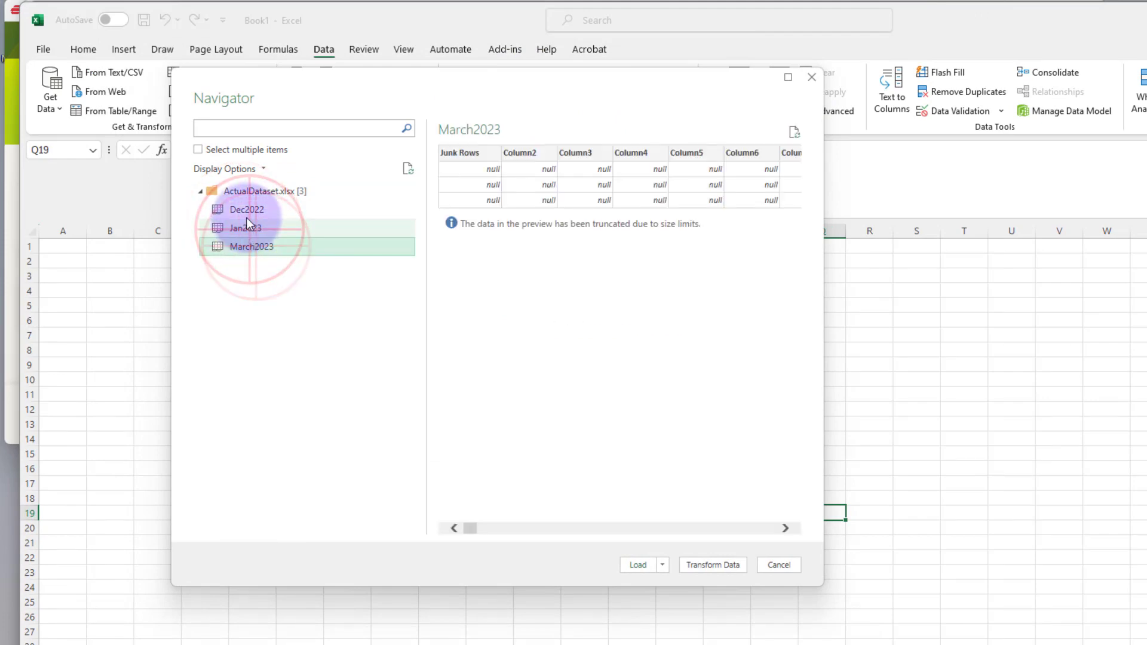
{"action": "left_click", "coordinate": [246, 214]}
{"action": "left_click", "coordinate": [257, 227]}
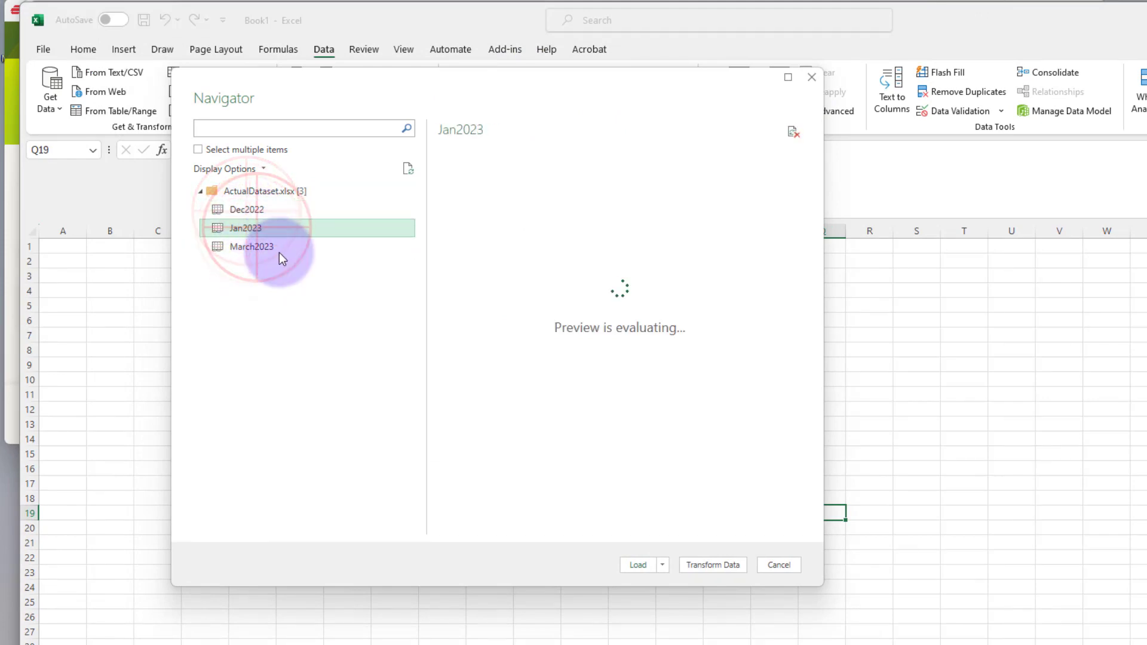
{"action": "left_click", "coordinate": [713, 565]}
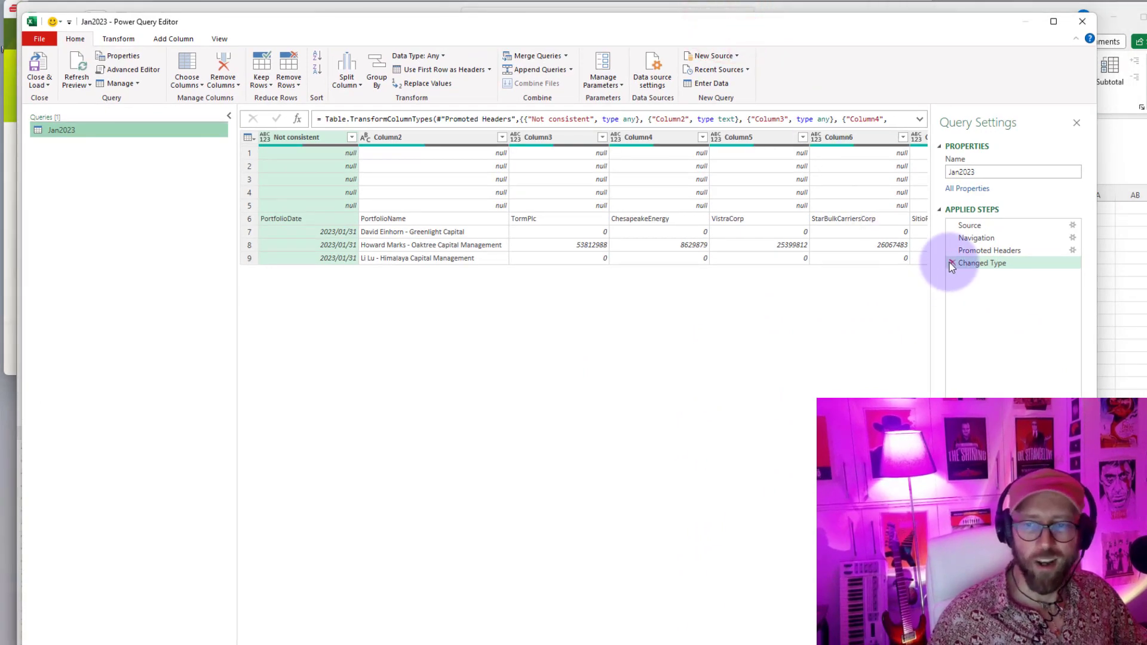
Delete the Changed Type and Promoted Headers steps and inspect the Jan2023 reference in the Navigation formula
{"action": "left_click", "coordinate": [951, 263]}
{"action": "left_click", "coordinate": [952, 251]}
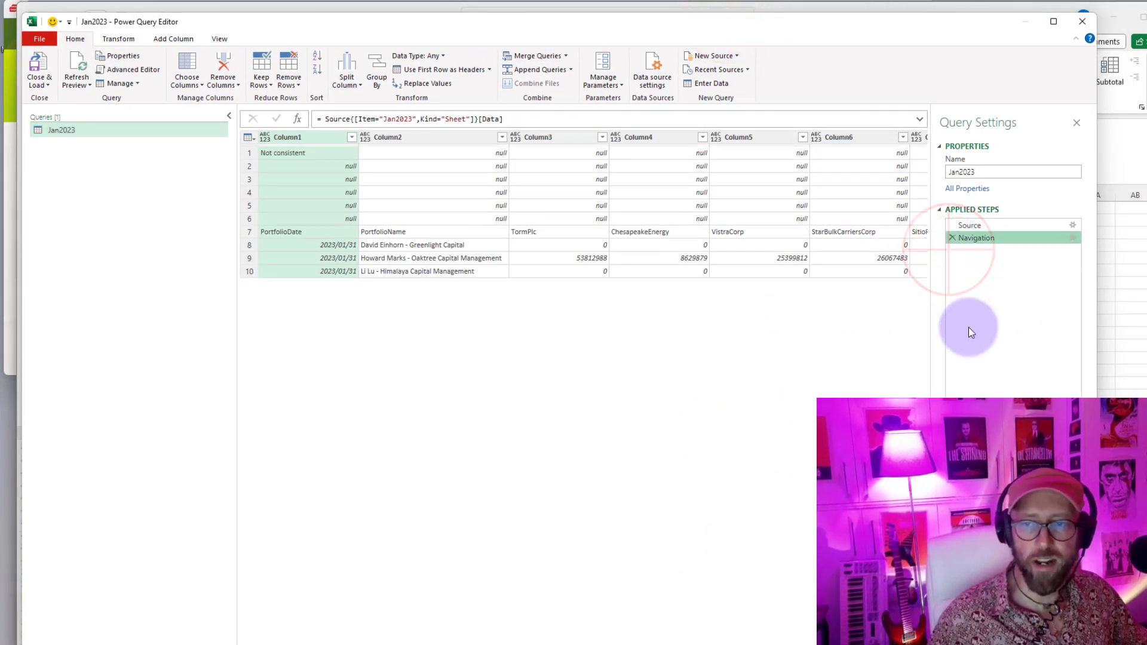
{"action": "left_click", "coordinate": [461, 119]}
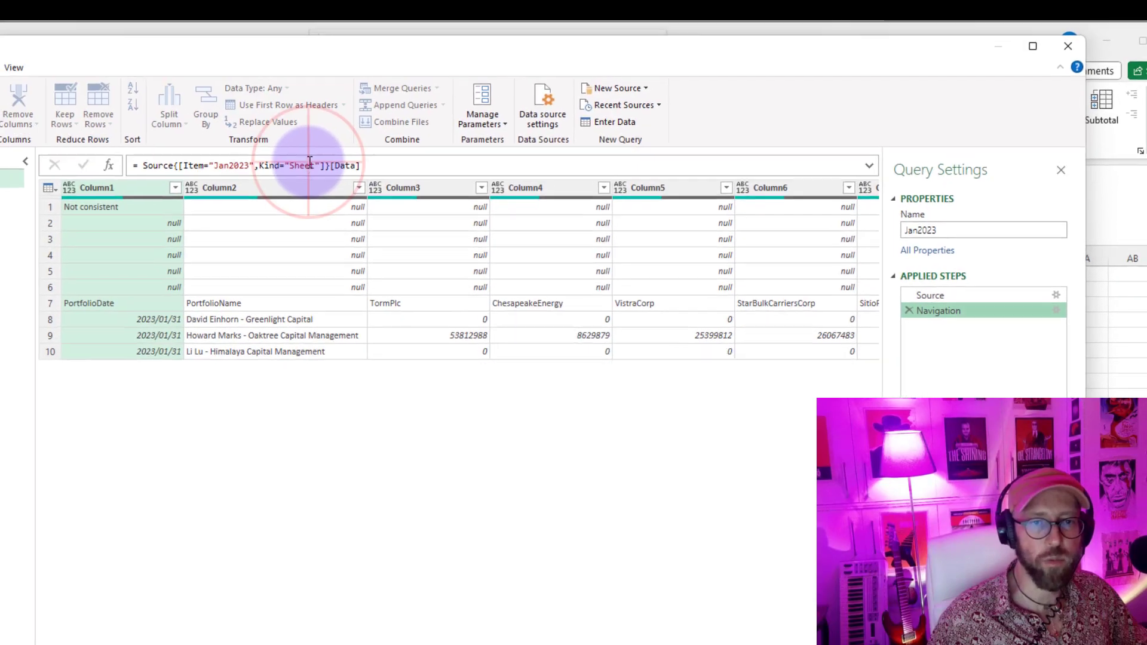
{"action": "left_click_drag", "start_coordinate": [209, 165], "coordinate": [241, 165]}
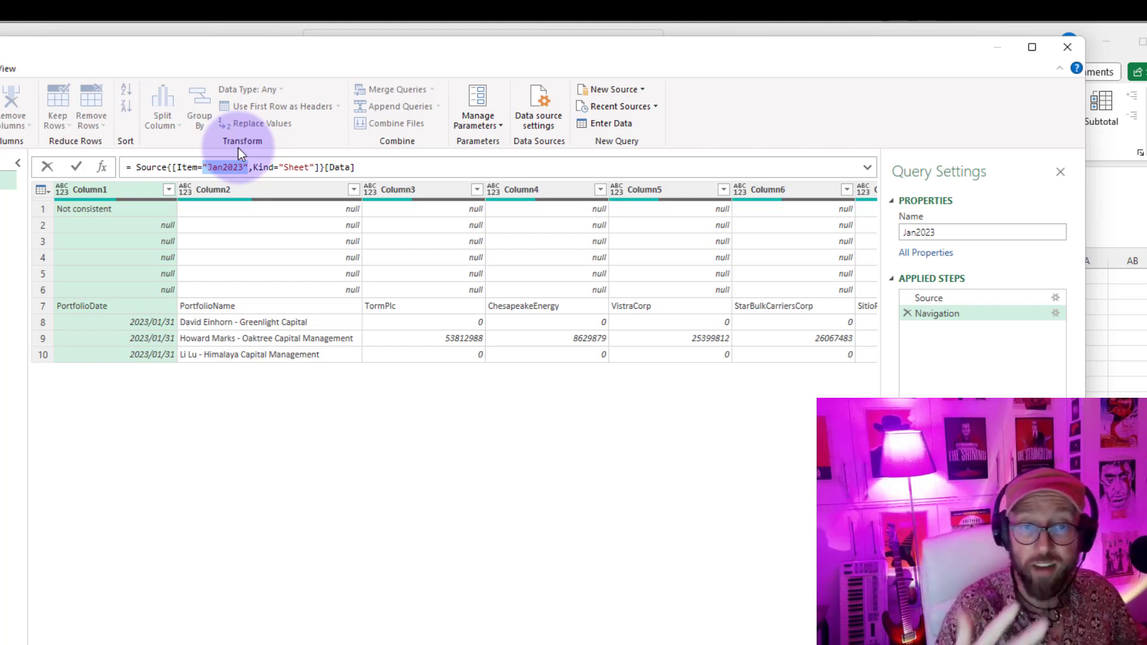
{"action": "left_click", "coordinate": [590, 432]}
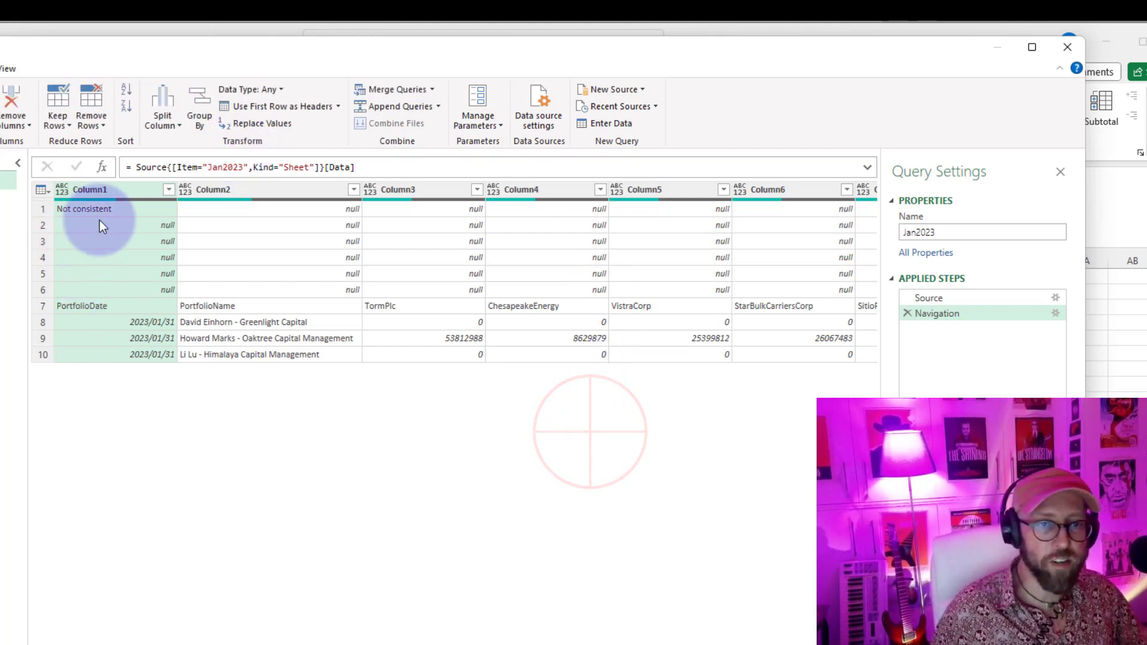
{"action": "left_click", "coordinate": [130, 210]}
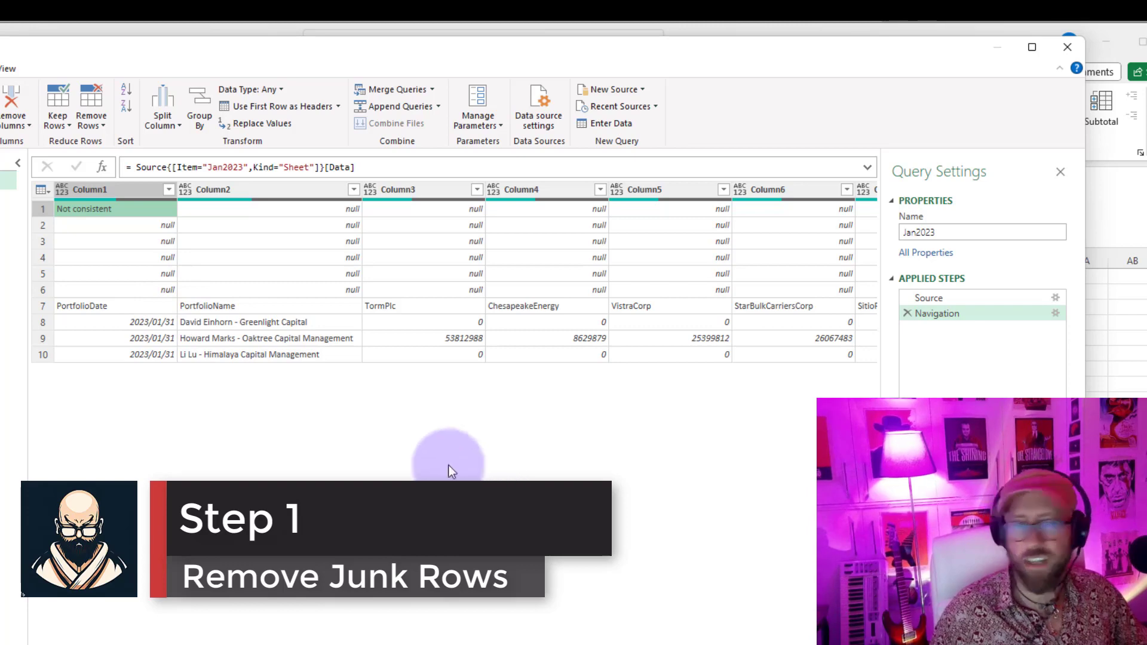
Add a step Table.Skip(Jan2023_Sheet, each [Column1] <> "PortfolioDate") to drop the leading rows
{"action": "left_click", "coordinate": [102, 167]}
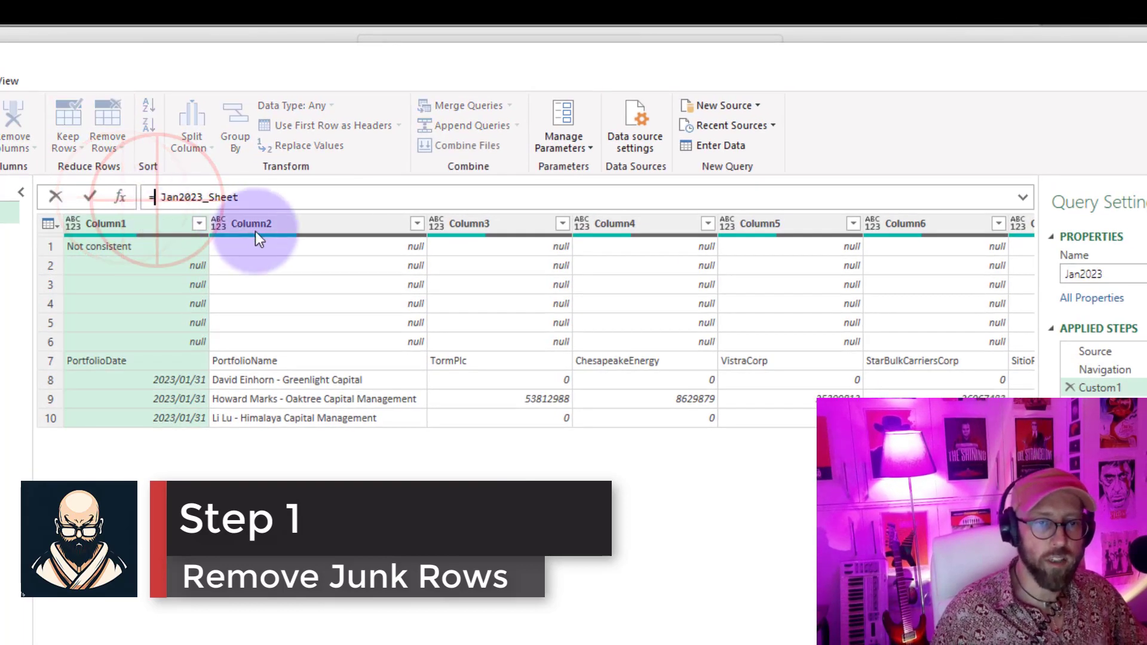
{"action": "type", "text": "tablesk Jan2023_Sheet"}
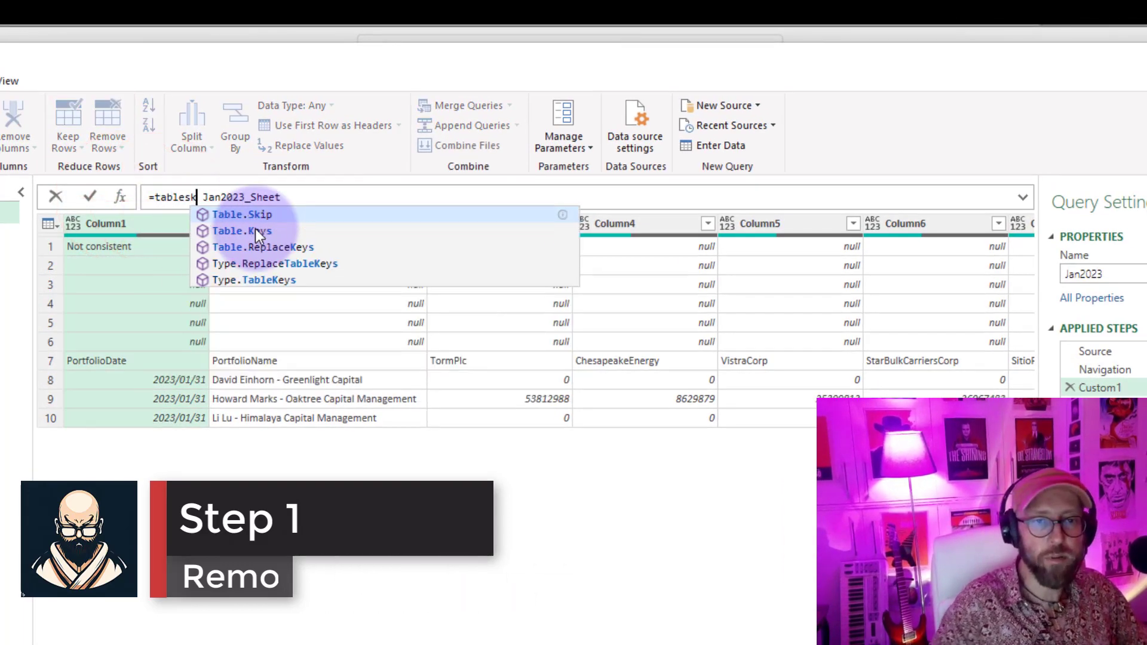
{"action": "key", "text": "Tab"}
{"action": "type", "text": "("}
{"action": "key", "text": "Delete"}
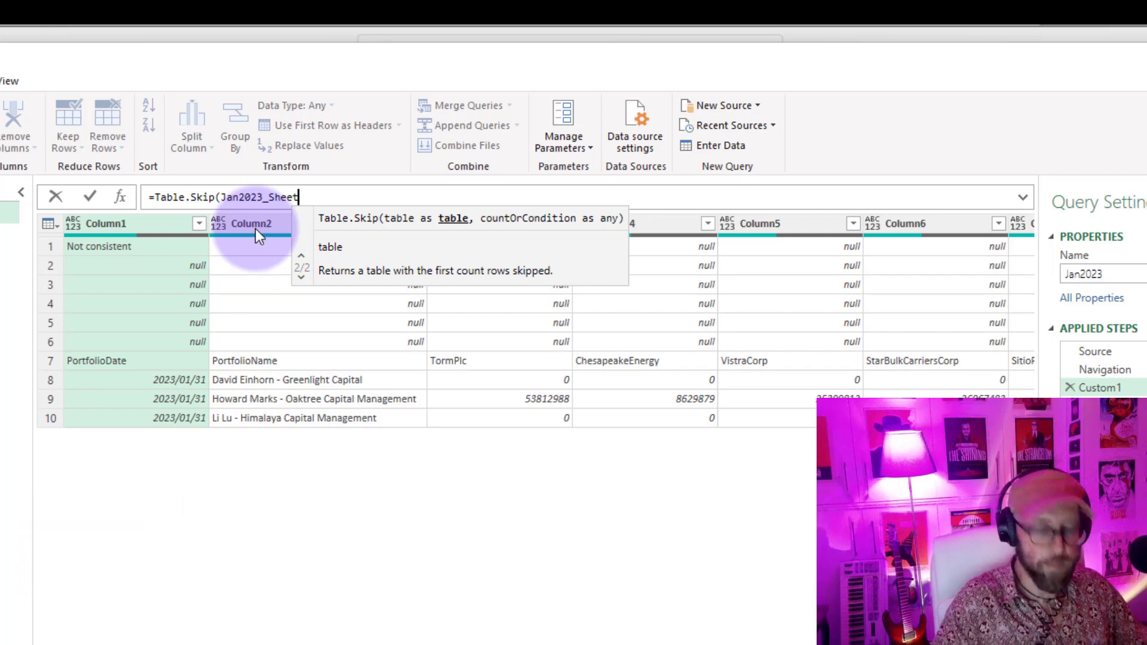
{"action": "key", "text": "End"}
{"action": "type", "text": ", each "}
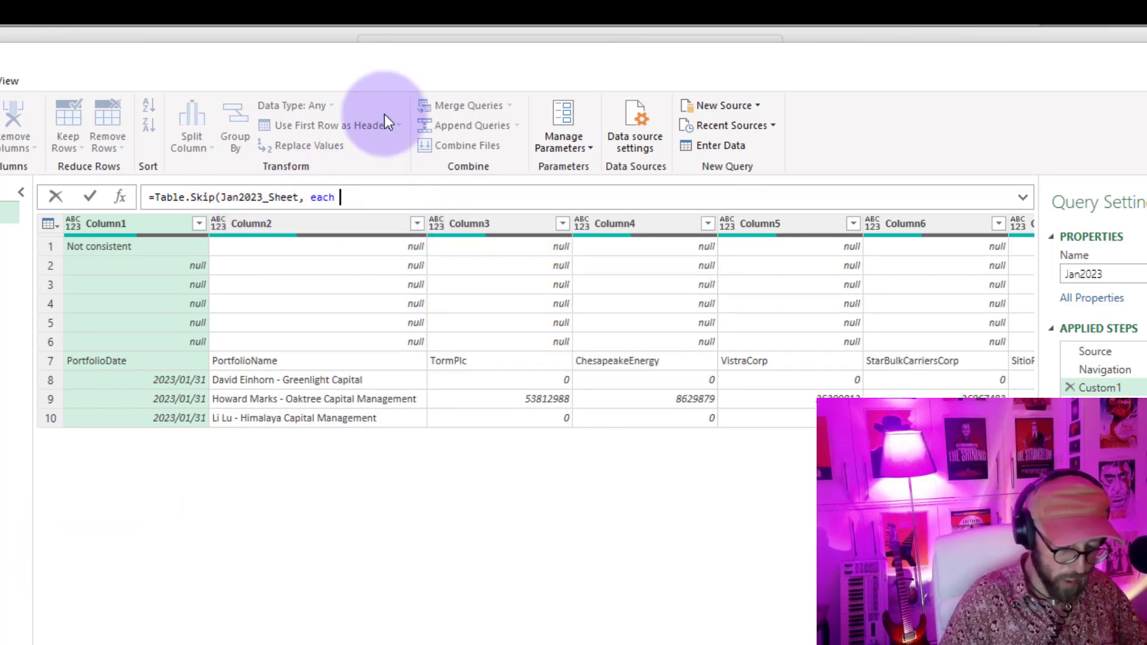
{"action": "type", "text": "[Column1] <>"}
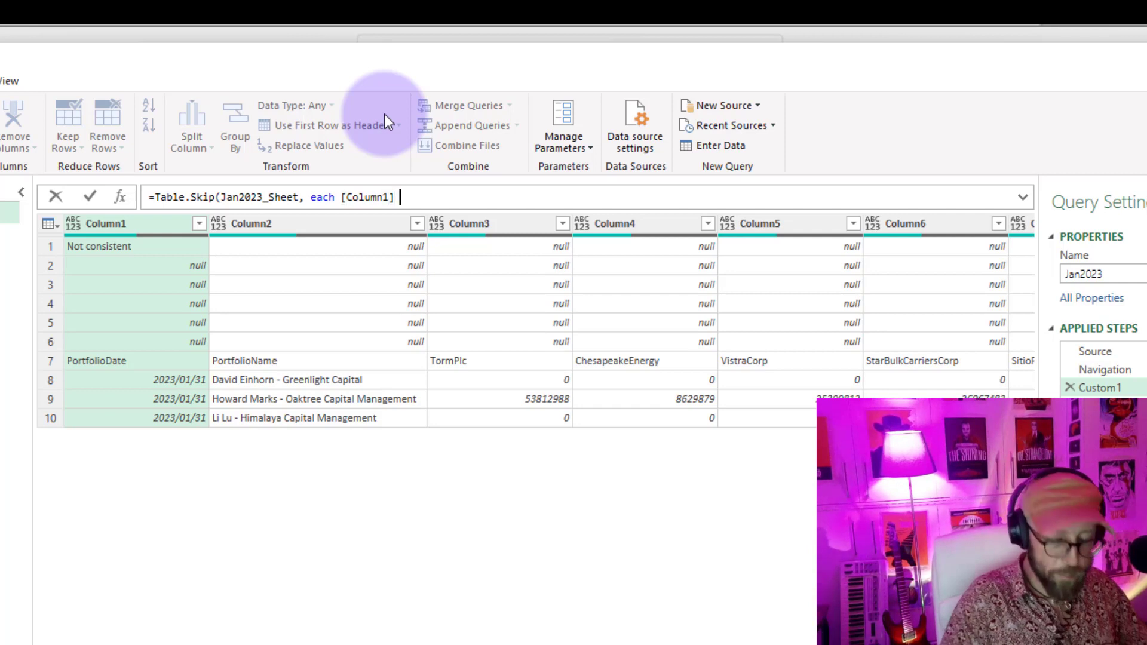
{"action": "left_click_drag", "start_coordinate": [54, 353], "coordinate": [205, 239]}
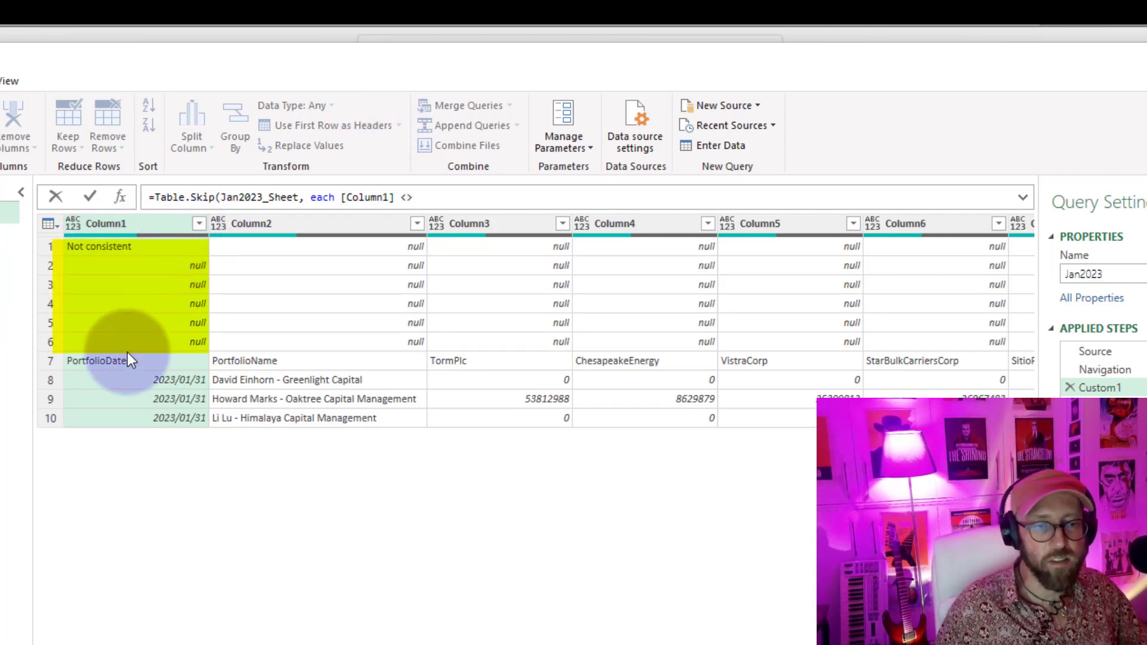
{"action": "mouse_move", "coordinate": [42, 345]}
{"action": "left_mouse_down"}
{"action": "mouse_move", "coordinate": [60, 369]}
{"action": "mouse_move", "coordinate": [92, 371]}
{"action": "mouse_move", "coordinate": [204, 344]}
{"action": "left_mouse_up"}
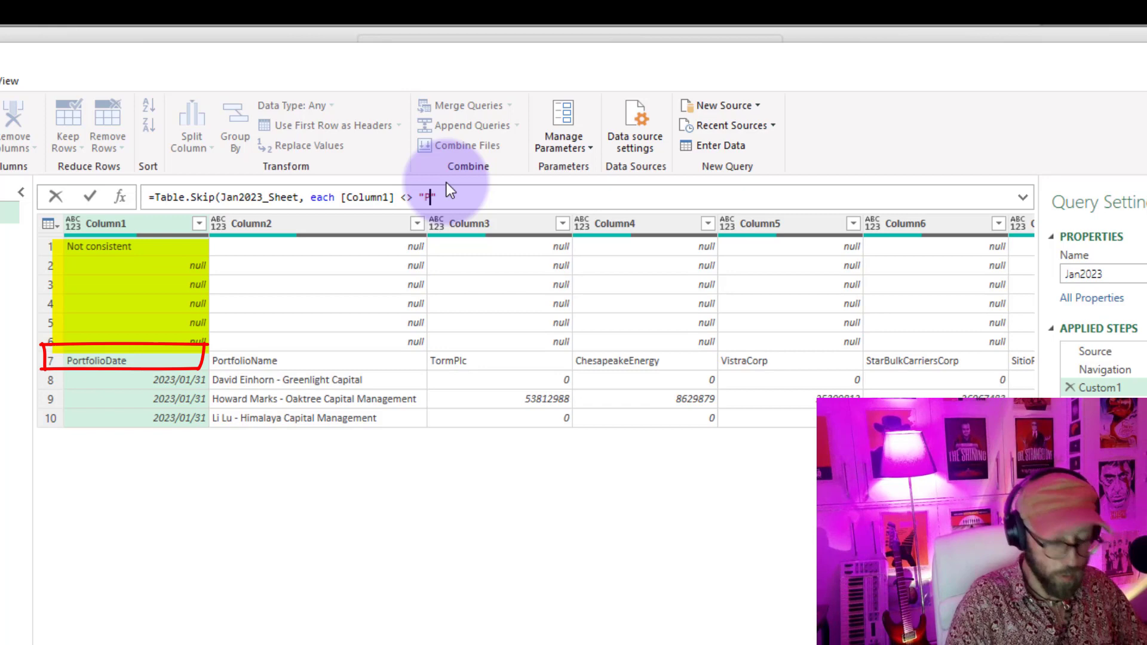
{"action": "type", "text": "folioDate\")"}
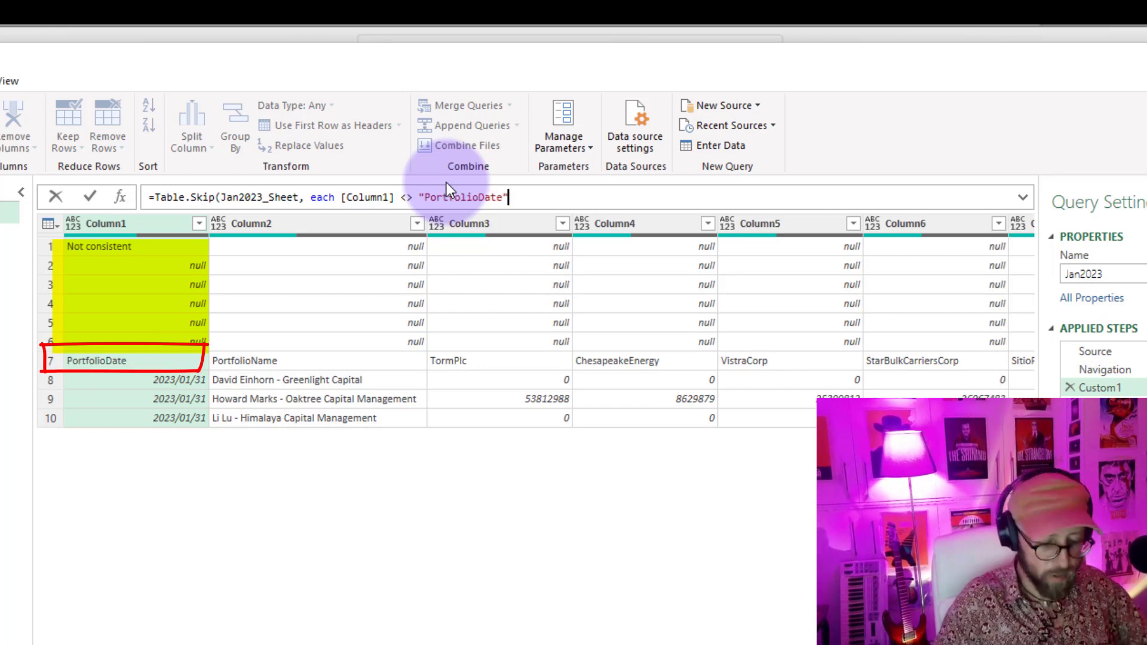
{"action": "key", "text": "Return"}
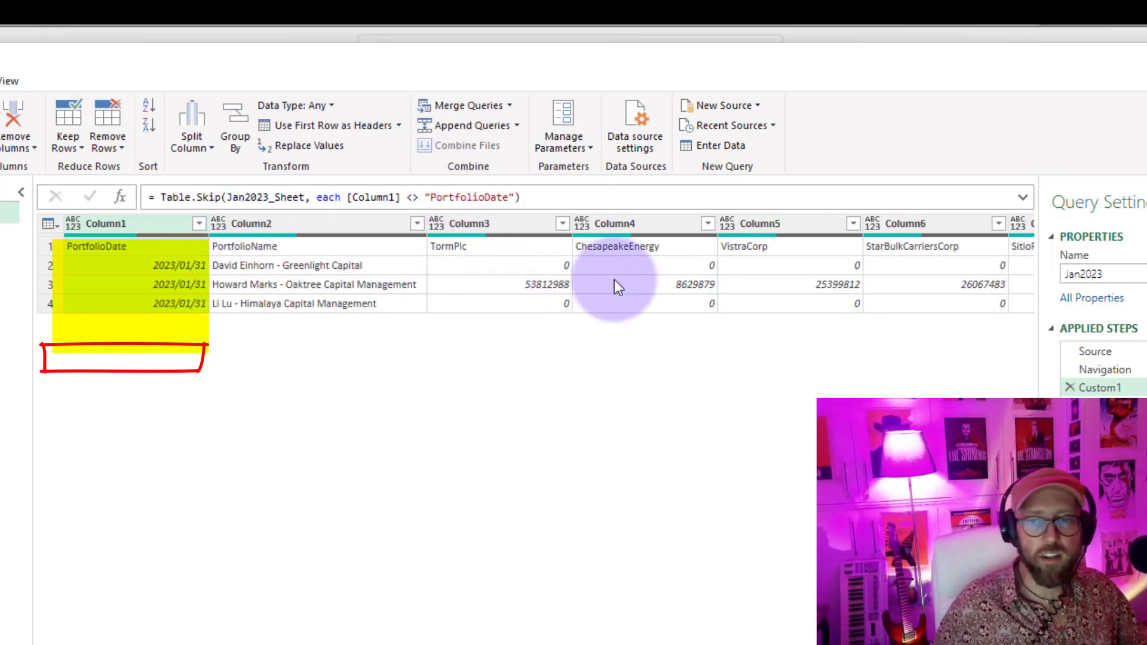
Compare the raw rows with the skip result and rename the step Skipped
{"action": "left_click", "coordinate": [1105, 370]}
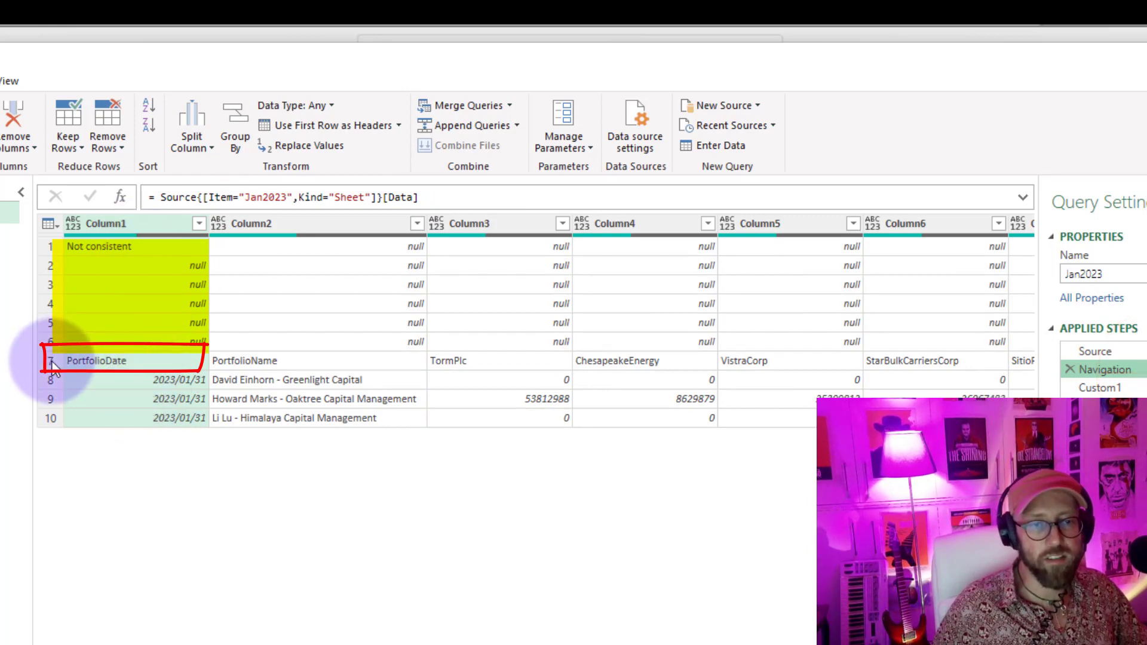
{"action": "left_click", "coordinate": [1100, 387]}
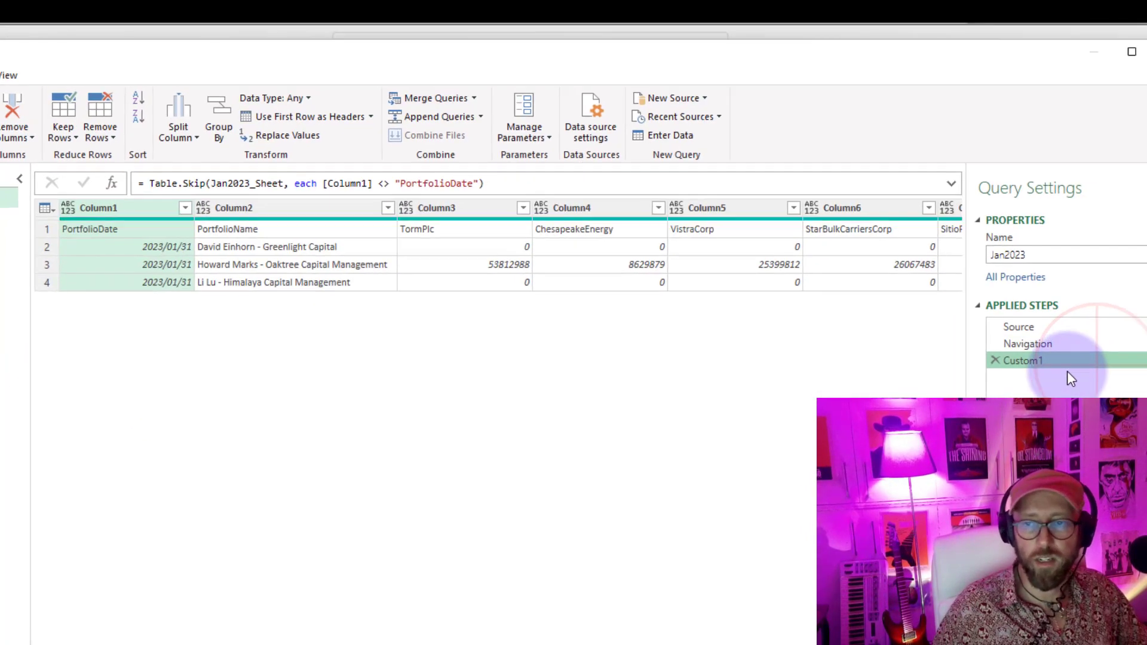
{"action": "key", "text": "F2"}
{"action": "type", "text": "Skip"}
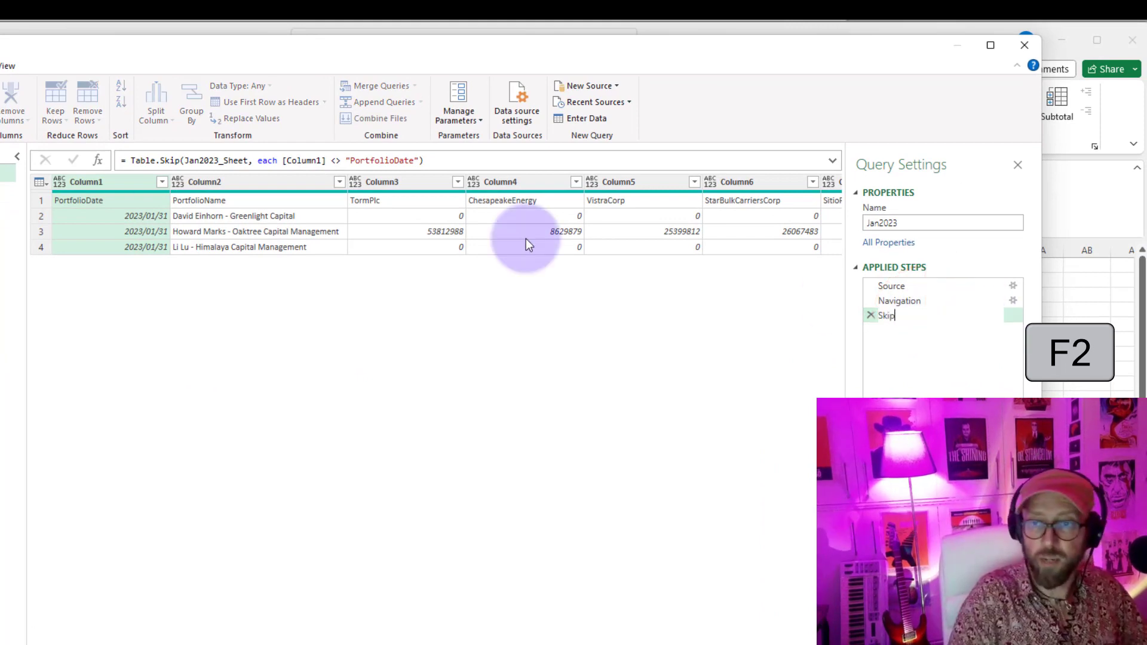
{"action": "type", "text": "ped"}
{"action": "key", "text": "Return"}
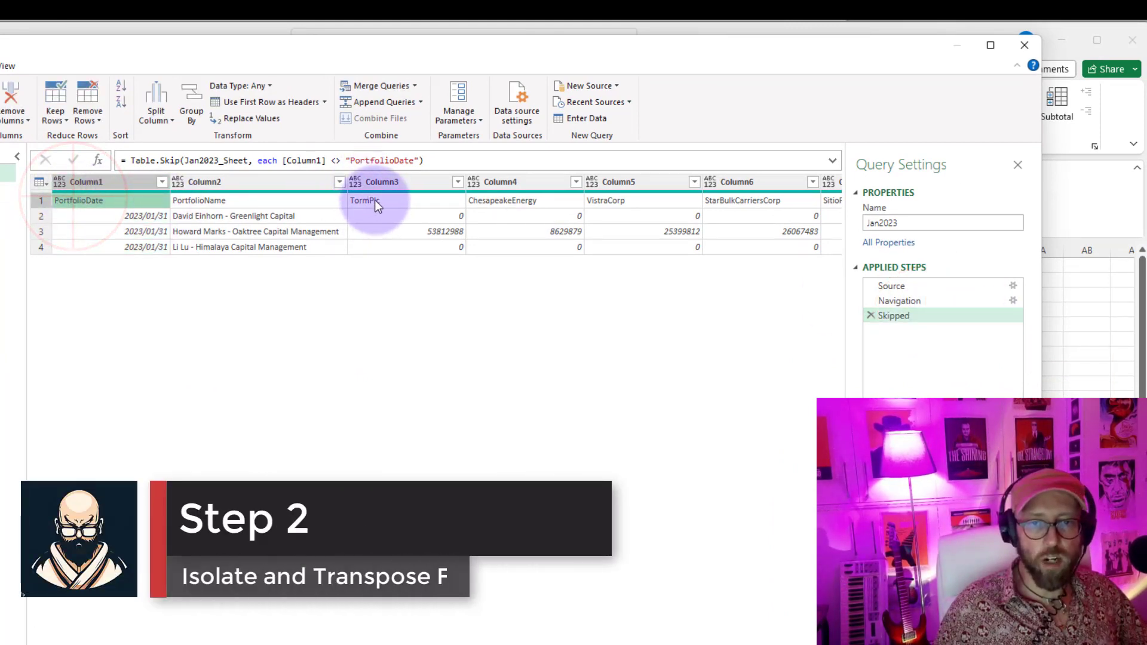
Point out the stock names in the first row of the Skipped table
{"action": "left_click", "coordinate": [375, 200]}
{"action": "left_click", "coordinate": [507, 201]}
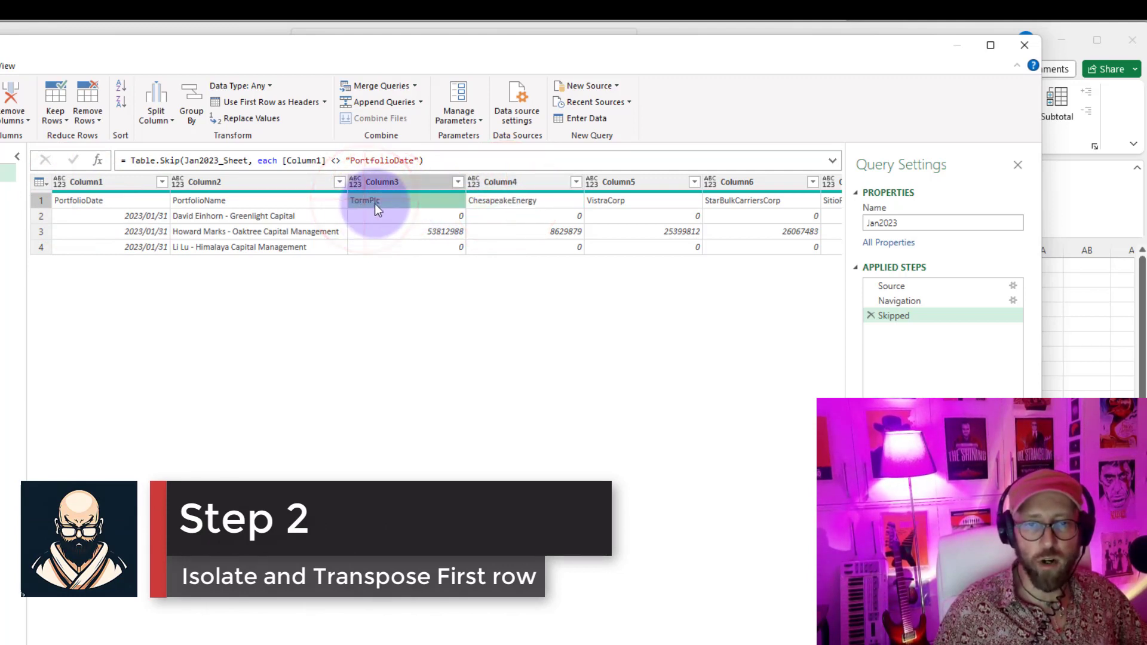
{"action": "left_click", "coordinate": [376, 203]}
{"action": "left_click", "coordinate": [502, 201]}
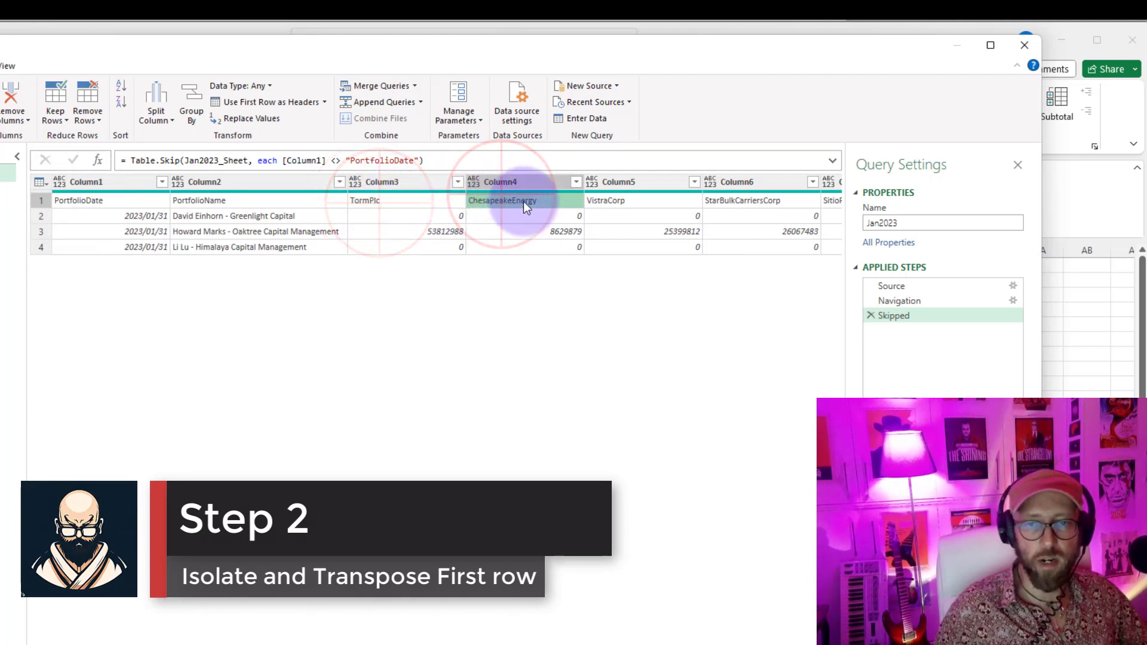
Add a step Table.FirstN(Skipped,1) keeping only the header row, and name it Headers
{"action": "left_click", "coordinate": [99, 160]}
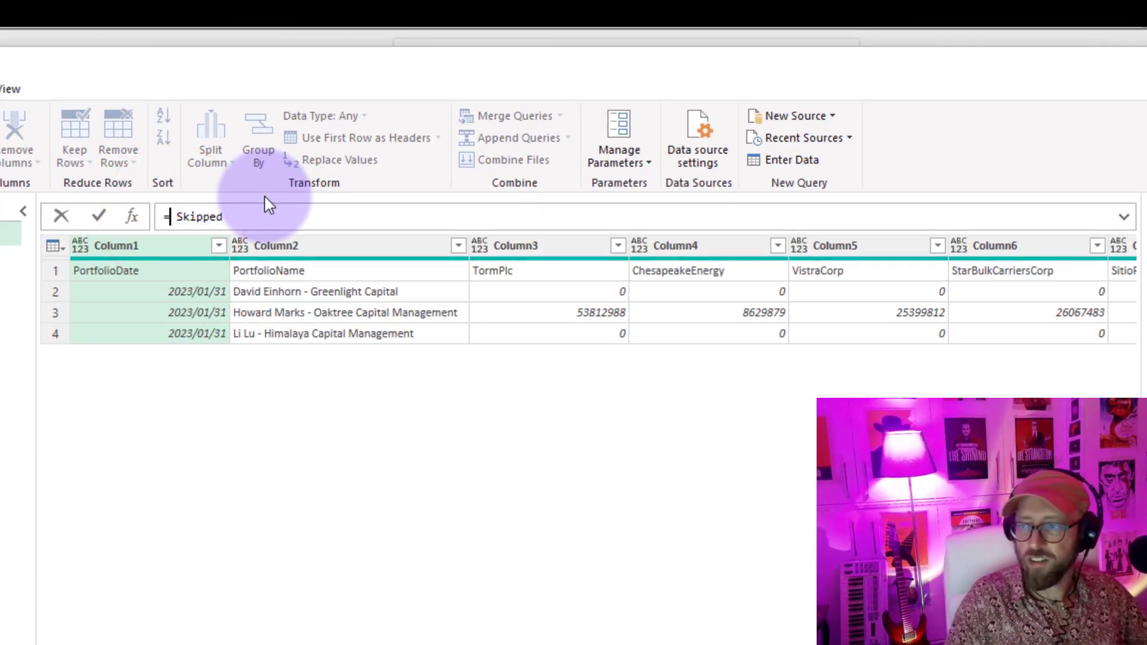
{"action": "type", "text": "table"}
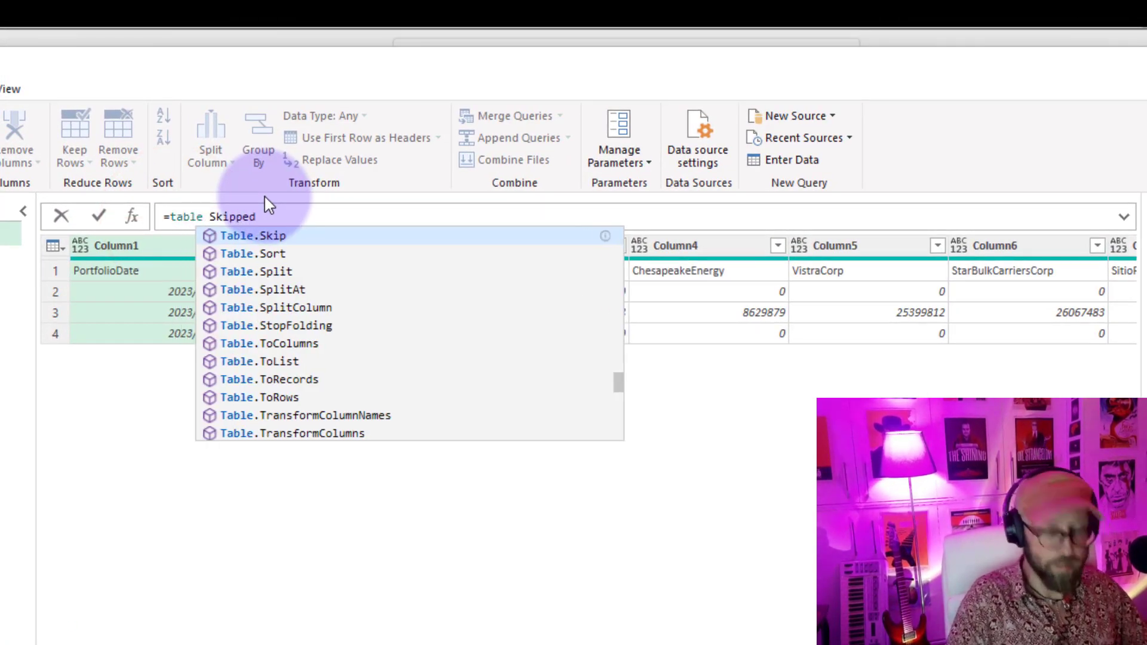
{"action": "type", "text": "firs"}
{"action": "key", "text": "Down"}
{"action": "key", "text": "Tab"}
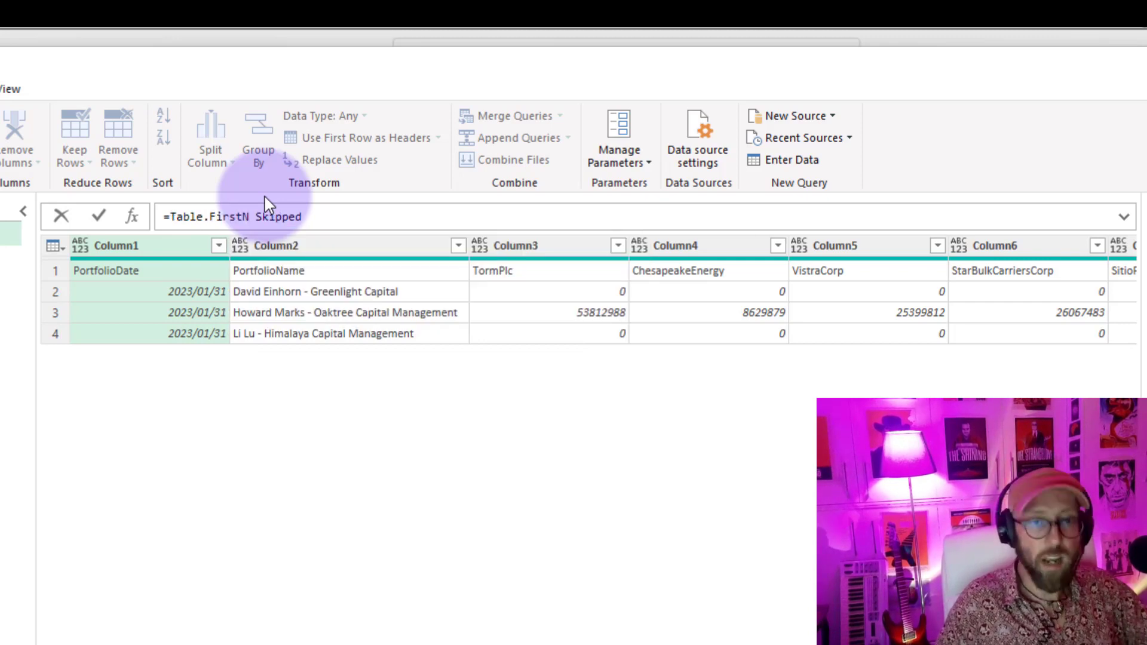
{"action": "type", "text": "("}
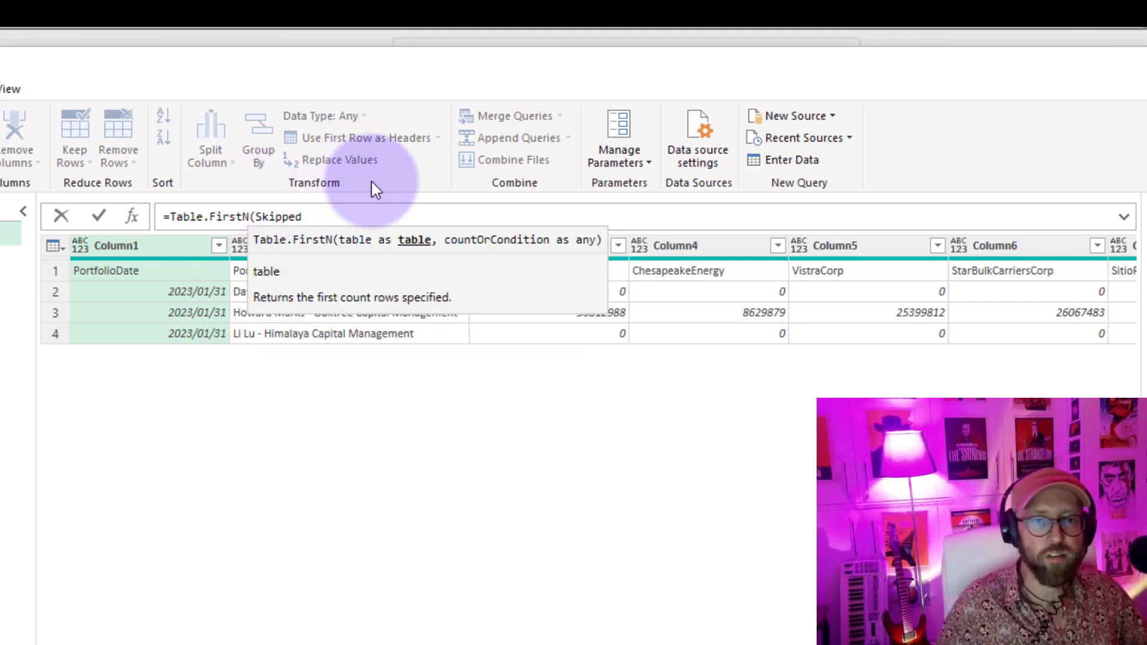
{"action": "left_click", "coordinate": [356, 214]}
{"action": "type", "text": ",1"}
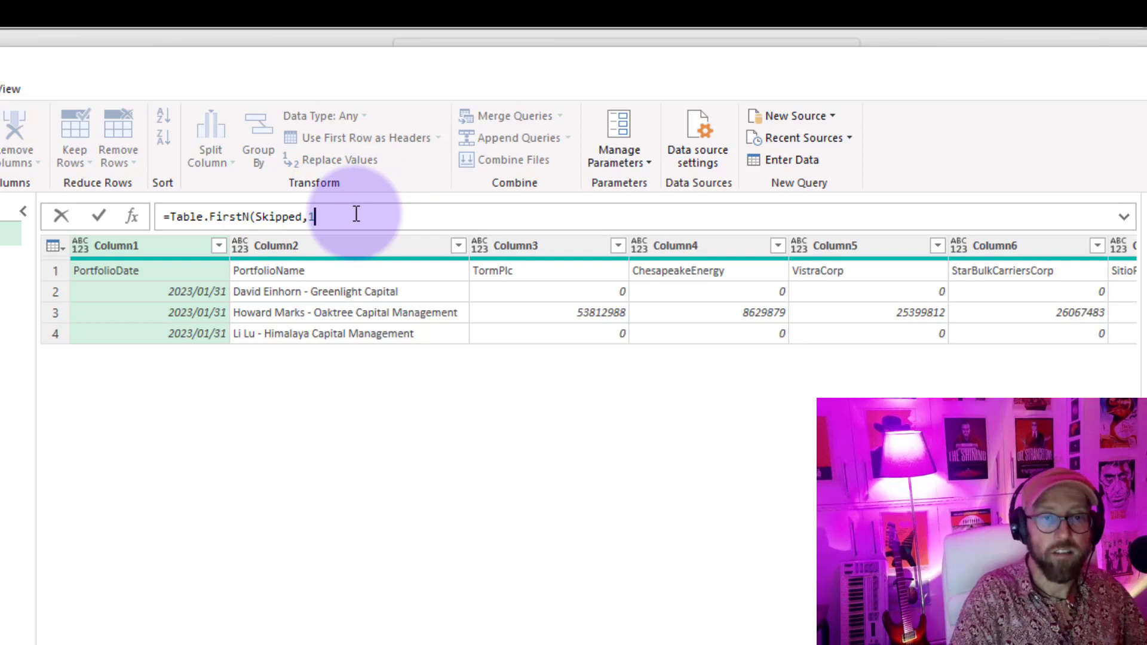
{"action": "key", "text": "Return"}
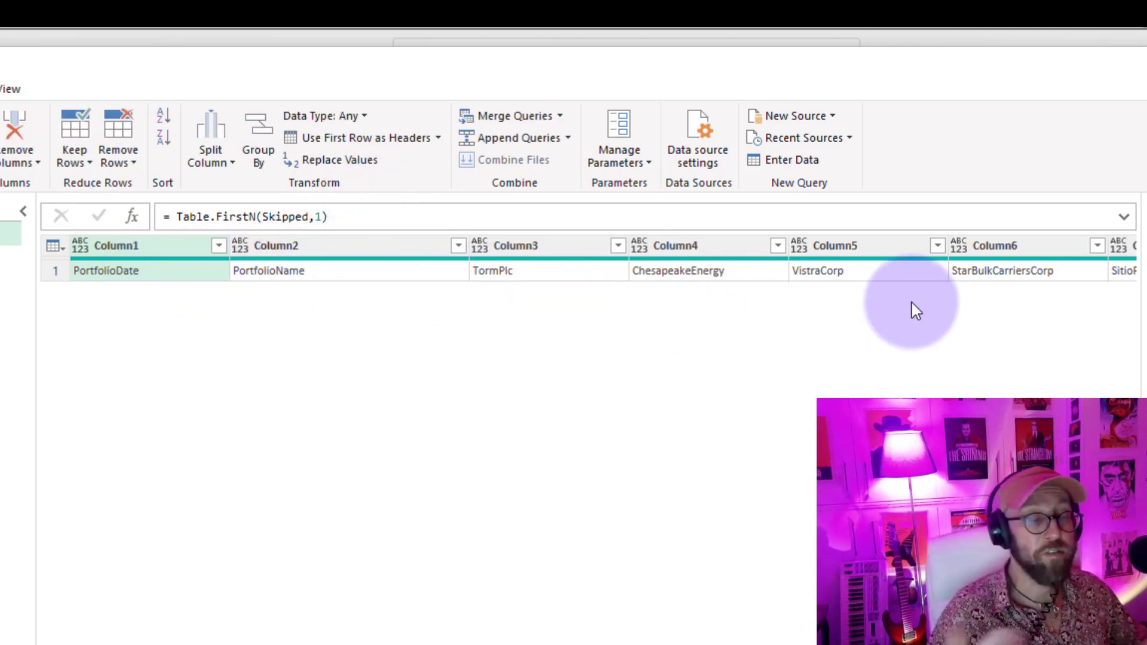
{"action": "key", "text": "F2"}
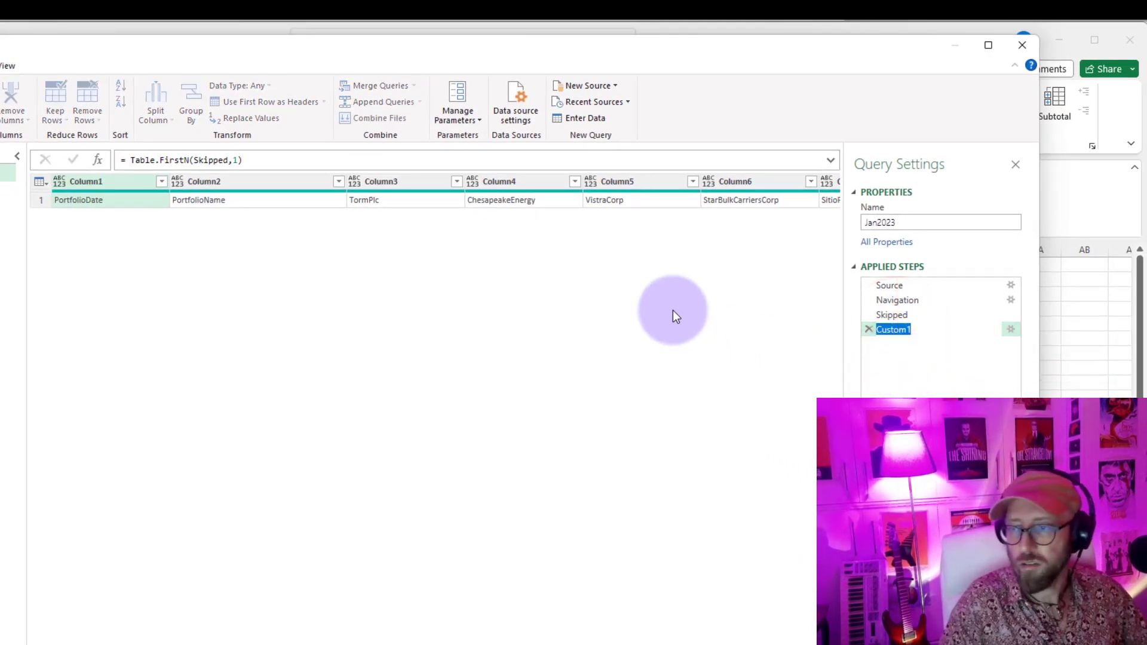
{"action": "type", "text": "Headers"}
{"action": "key", "text": "Return"}
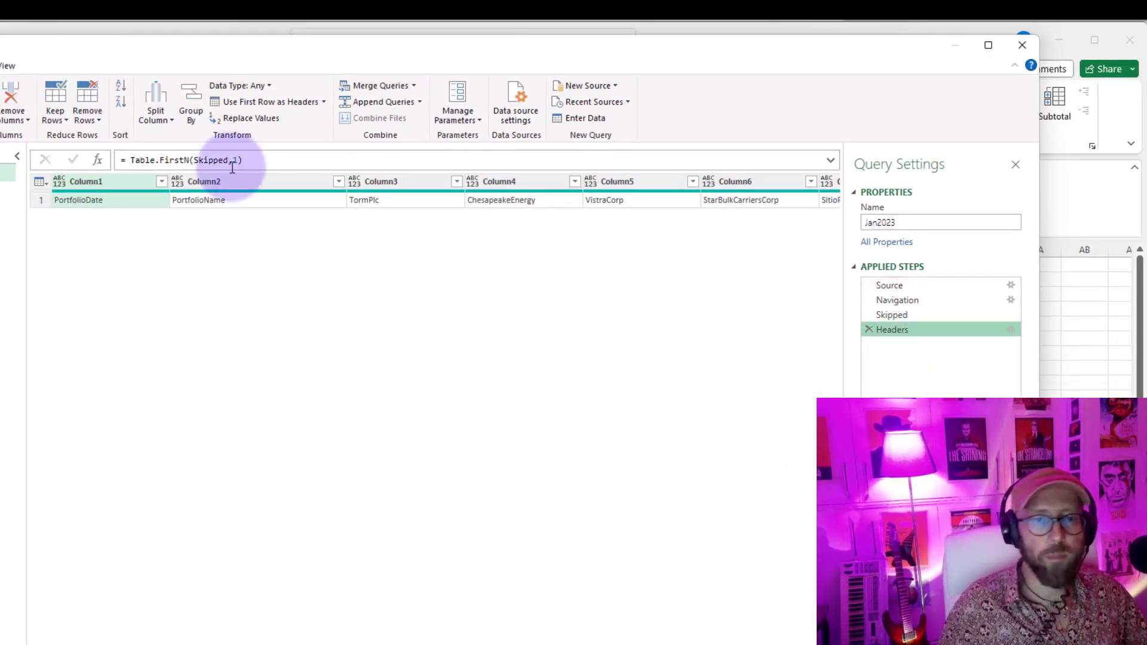
Wrap the Headers formula in Table.Transpose so the header names form one column
{"action": "left_click", "coordinate": [130, 159]}
{"action": "left_click_drag", "start_coordinate": [170, 209], "coordinate": [310, 216]}
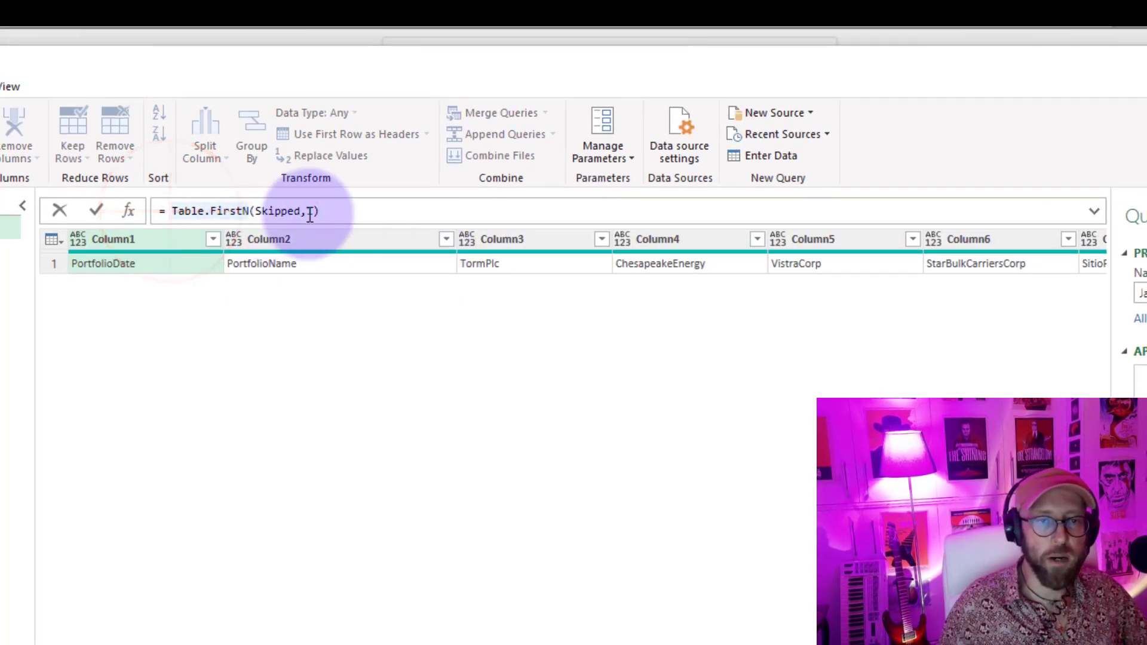
{"action": "type", "text": "tabletran"}
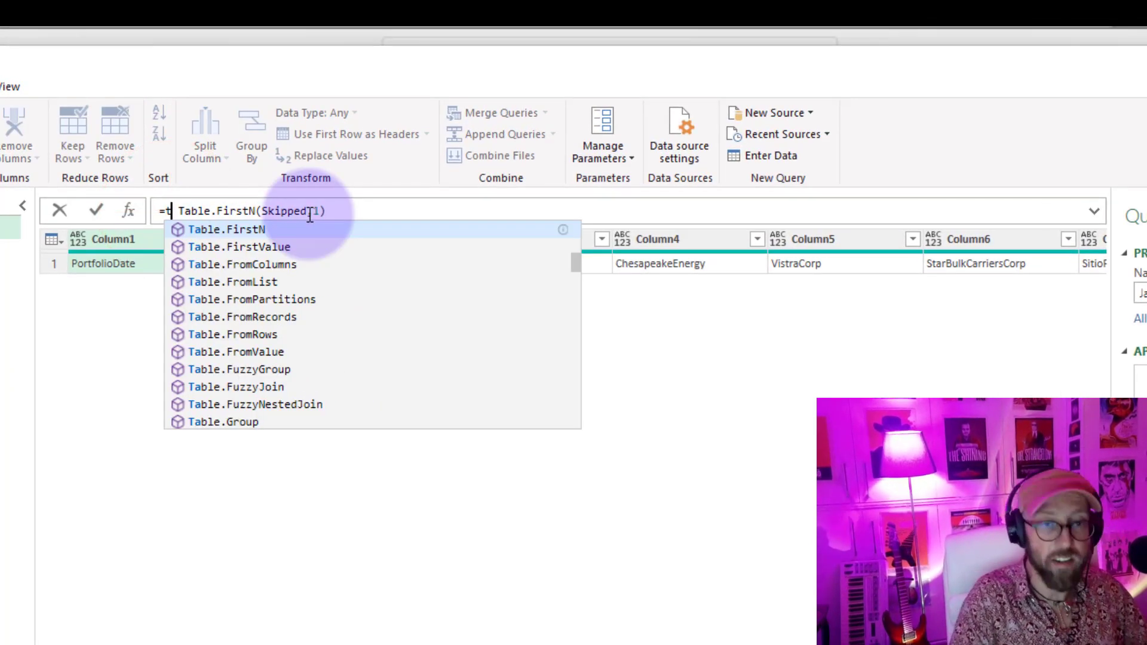
{"action": "key", "text": "Down"}
{"action": "key", "text": "Down"}
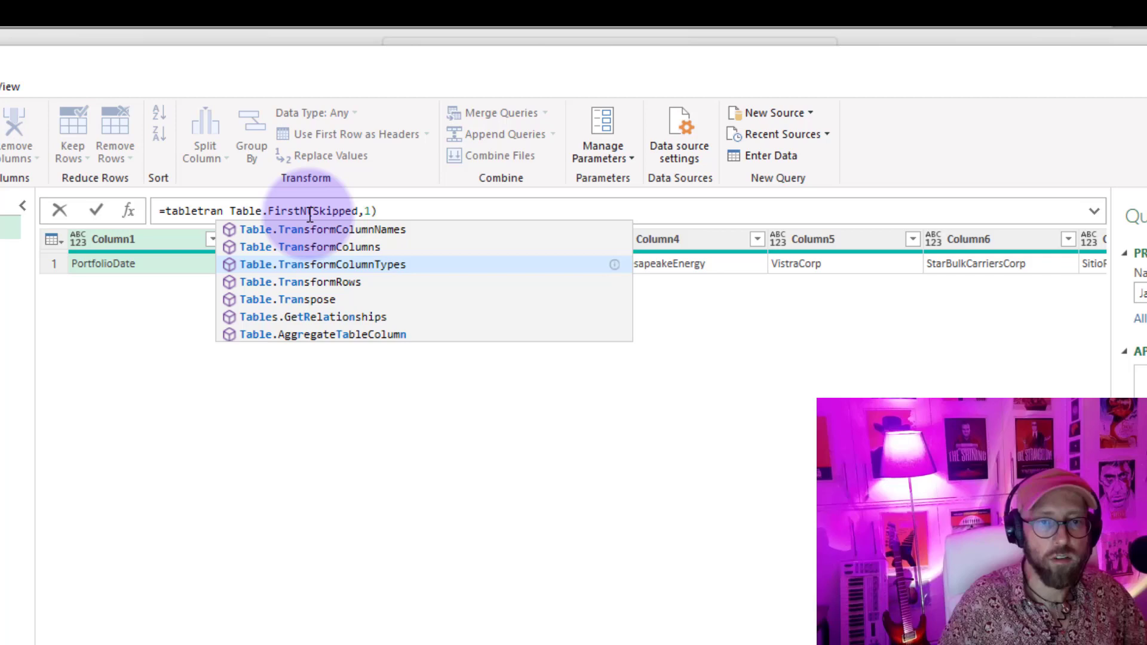
{"action": "key", "text": "ctrl+a"}
{"action": "key", "text": "BackSpace"}
{"action": "type", "text": "= Table.Transpose(Table.FirstN(Skipped,1))"}
{"action": "key", "text": "Return"}
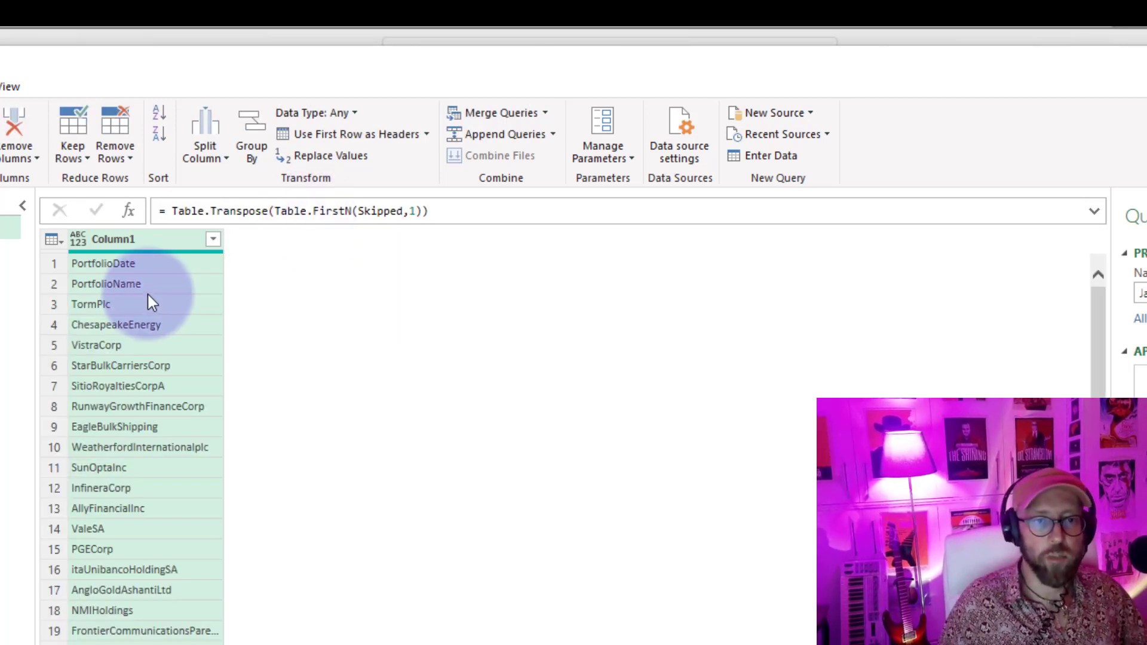
{"action": "scroll", "coordinate": [147, 483], "scroll_direction": "down", "scroll_amount": 15}
{"action": "scroll", "coordinate": [154, 592], "scroll_direction": "down", "scroll_amount": 20}
{"action": "scroll", "coordinate": [157, 600], "scroll_direction": "up", "scroll_amount": 20}
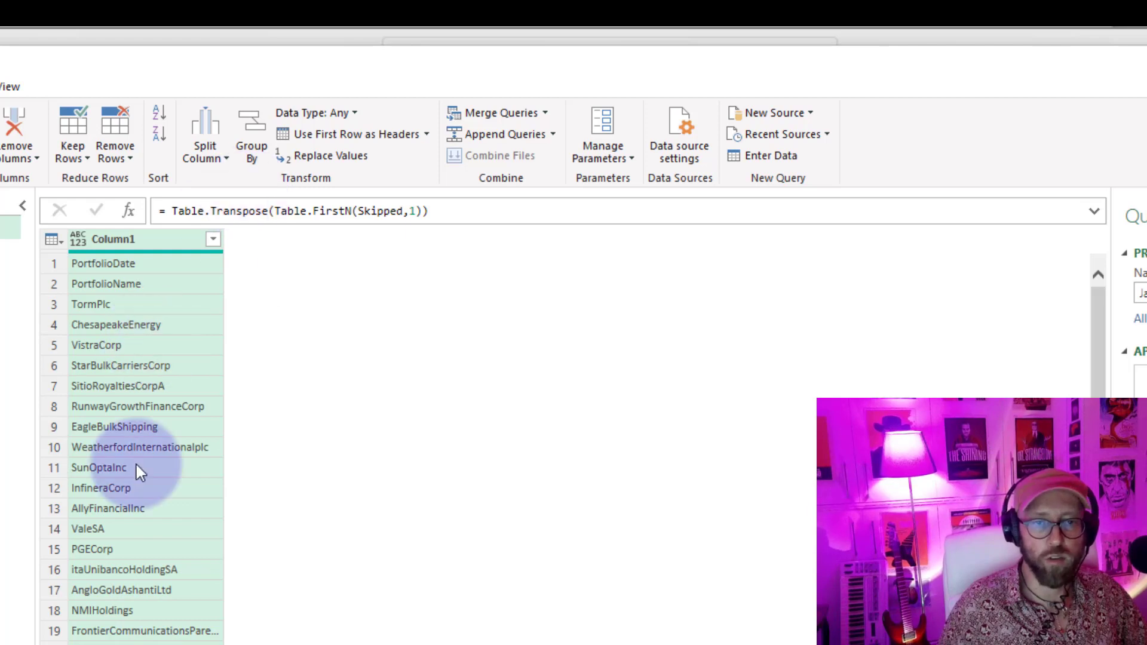
{"action": "key", "text": "ctrl+shift+u"}
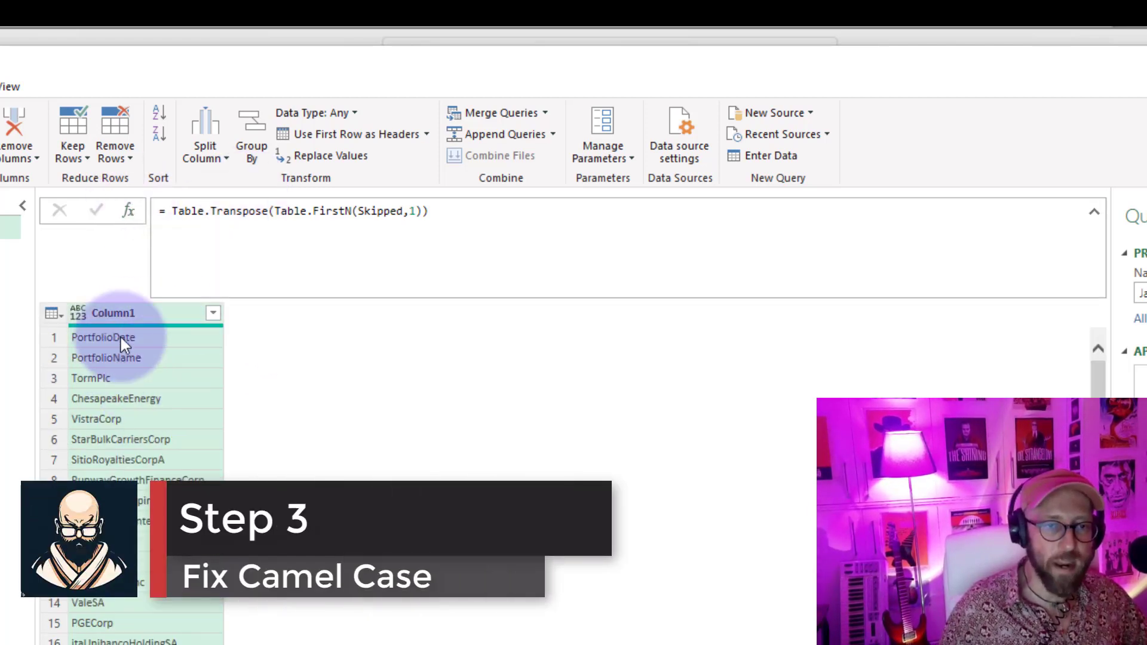
Start a new step Table.TransformColumns(Headers, {"Column1"}) on the Headers column
{"action": "left_click", "coordinate": [131, 214]}
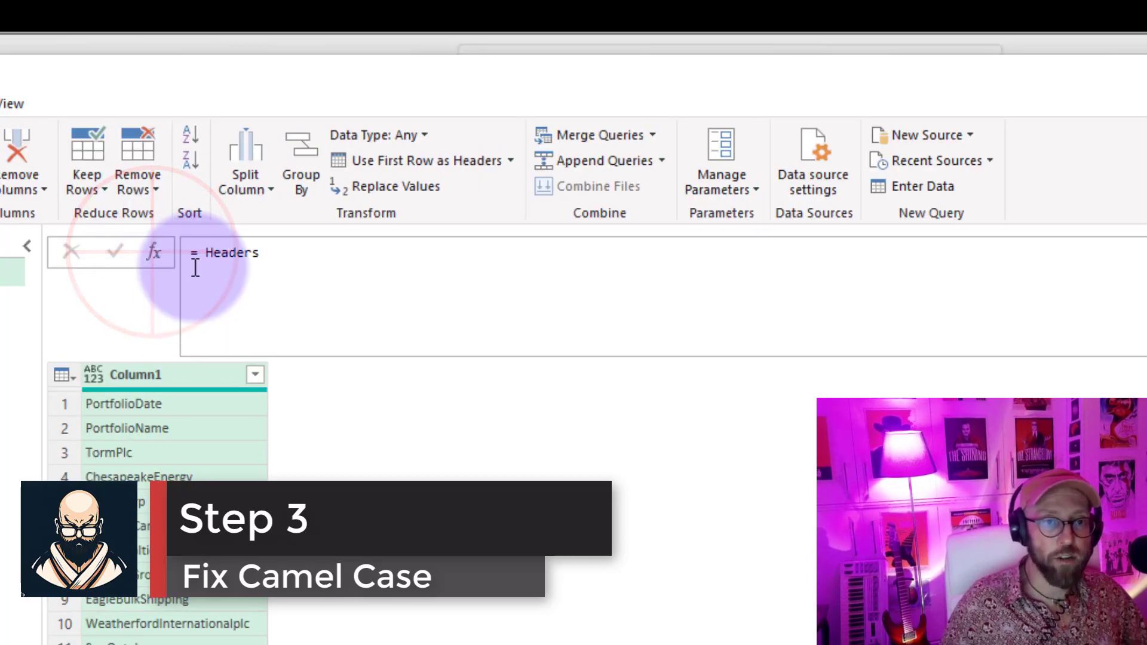
{"action": "left_click", "coordinate": [163, 211]}
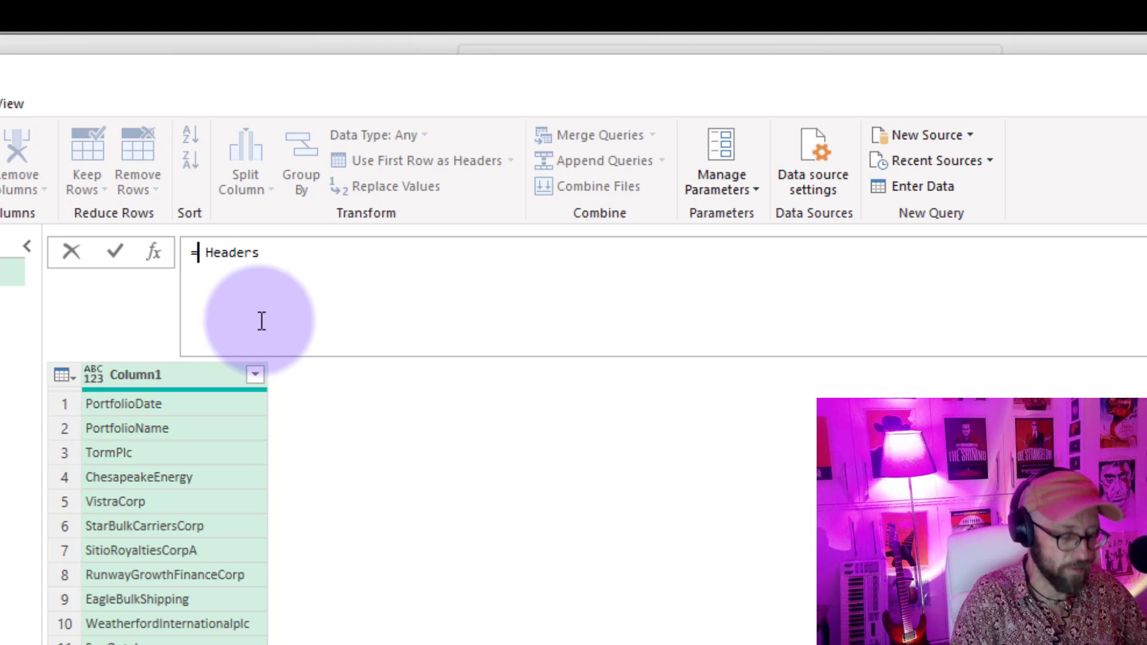
{"action": "type", "text": "tabletra"}
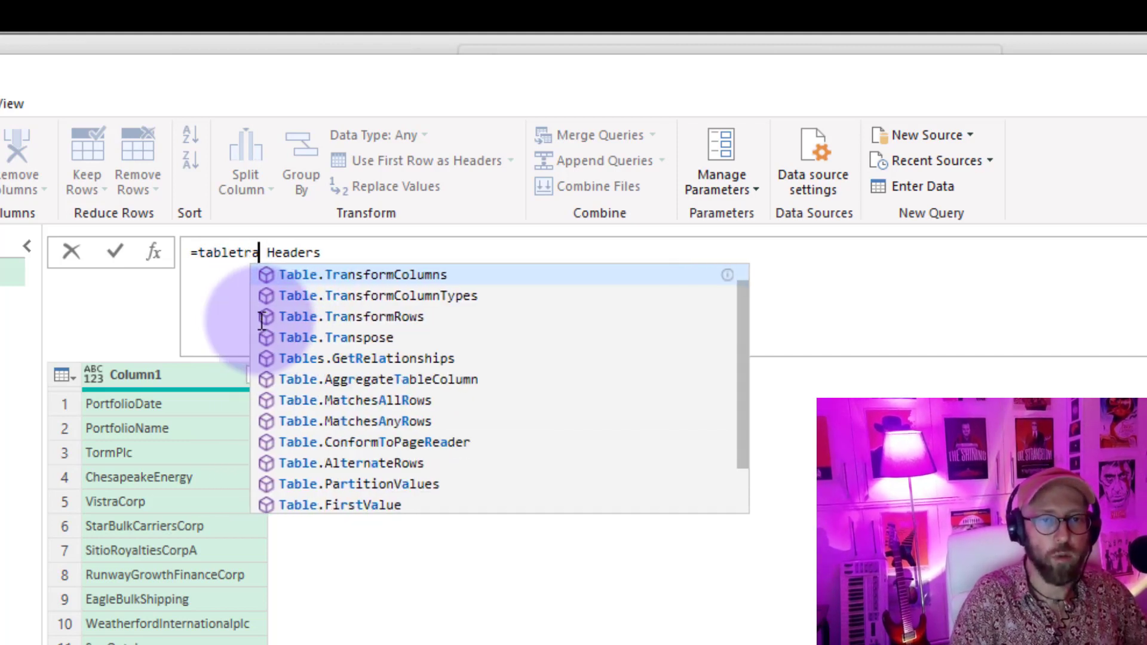
{"action": "key", "text": "Tab"}
{"action": "type", "text": "("}
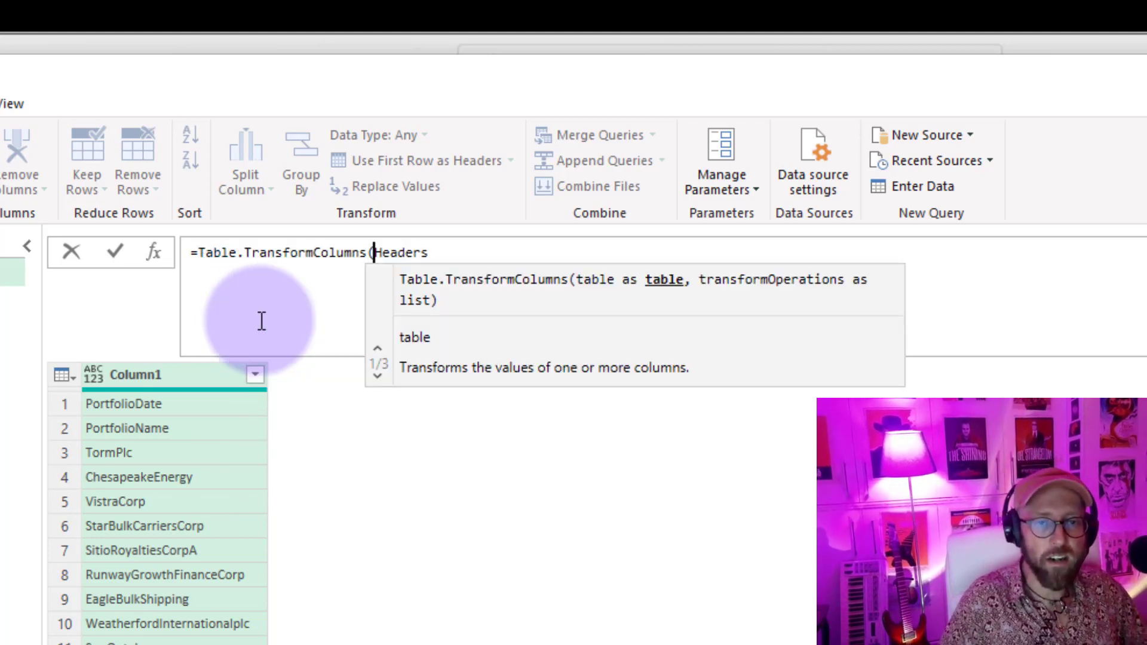
{"action": "key", "text": "End"}
{"action": "type", "text": ", "}
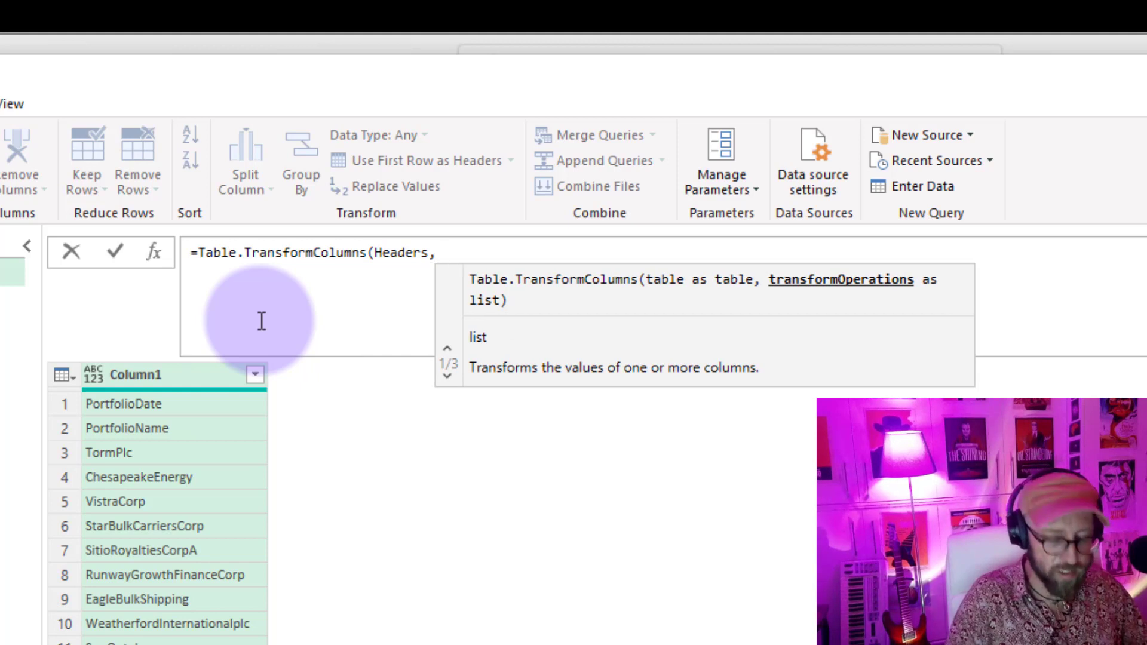
{"action": "type", "text": "{\""}
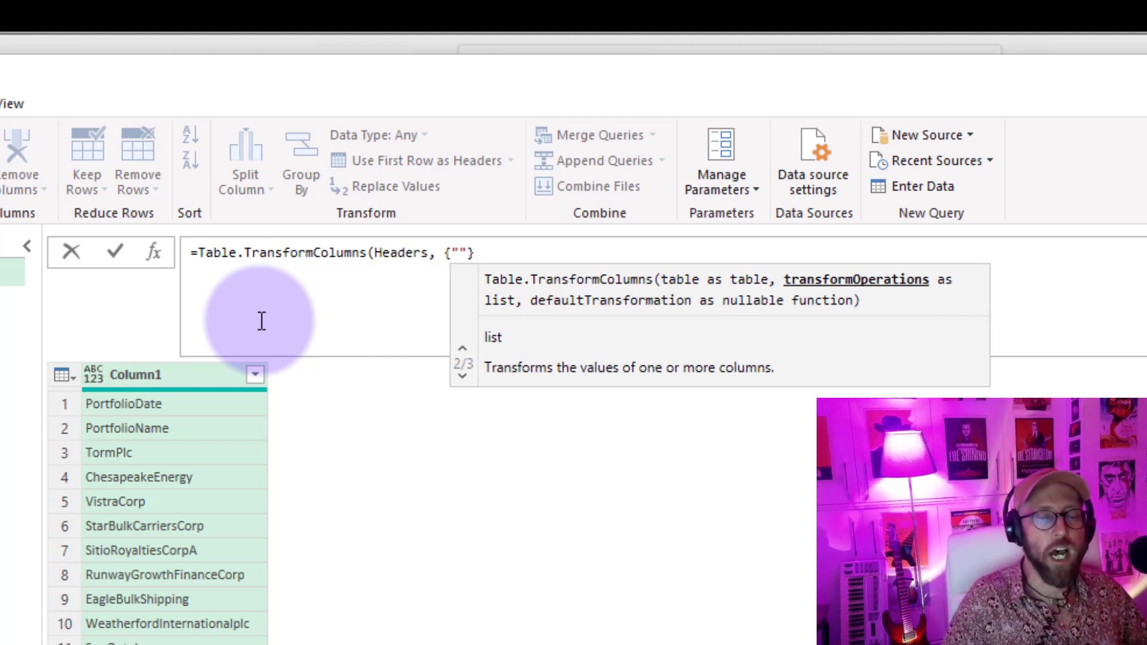
{"action": "type", "text": "Column1\""}
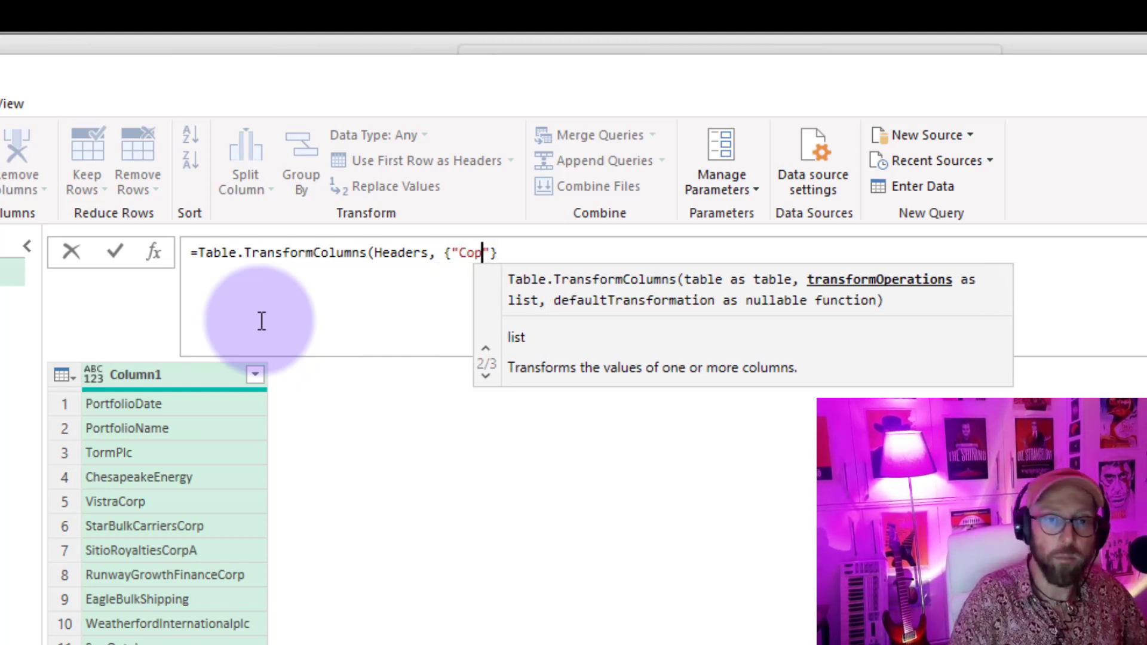
{"action": "type", "text": "}"}
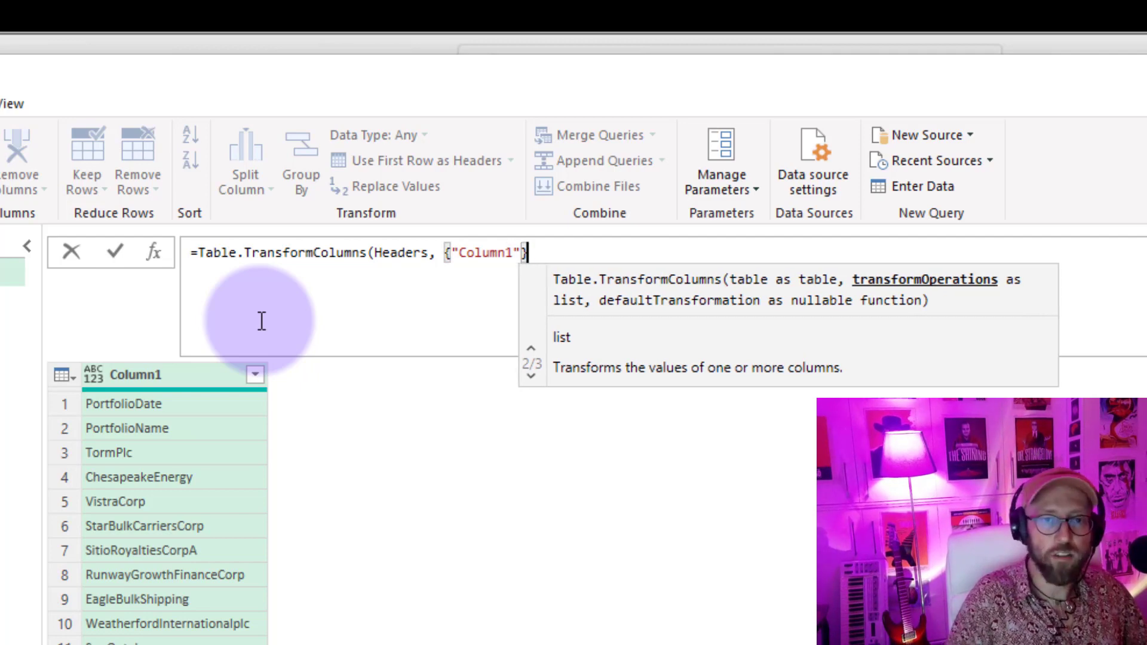
Add an each let…in block and begin split = Splitter.SplitTextByCharacterTransition
{"action": "key", "text": "Left"}
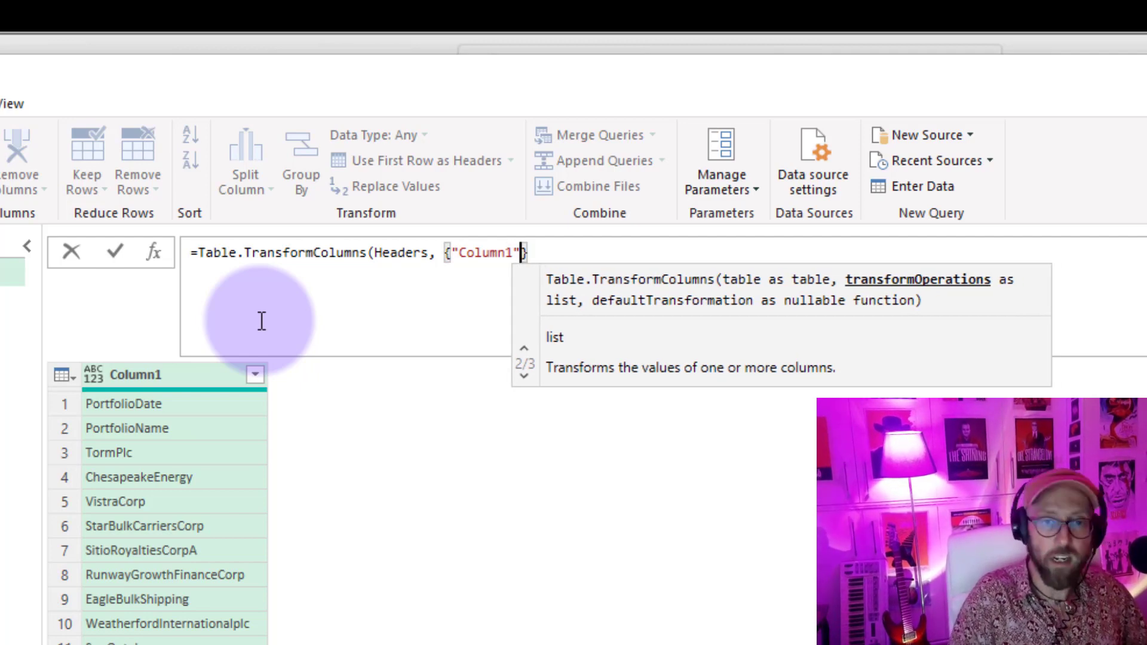
{"action": "type", "text": ", each"}
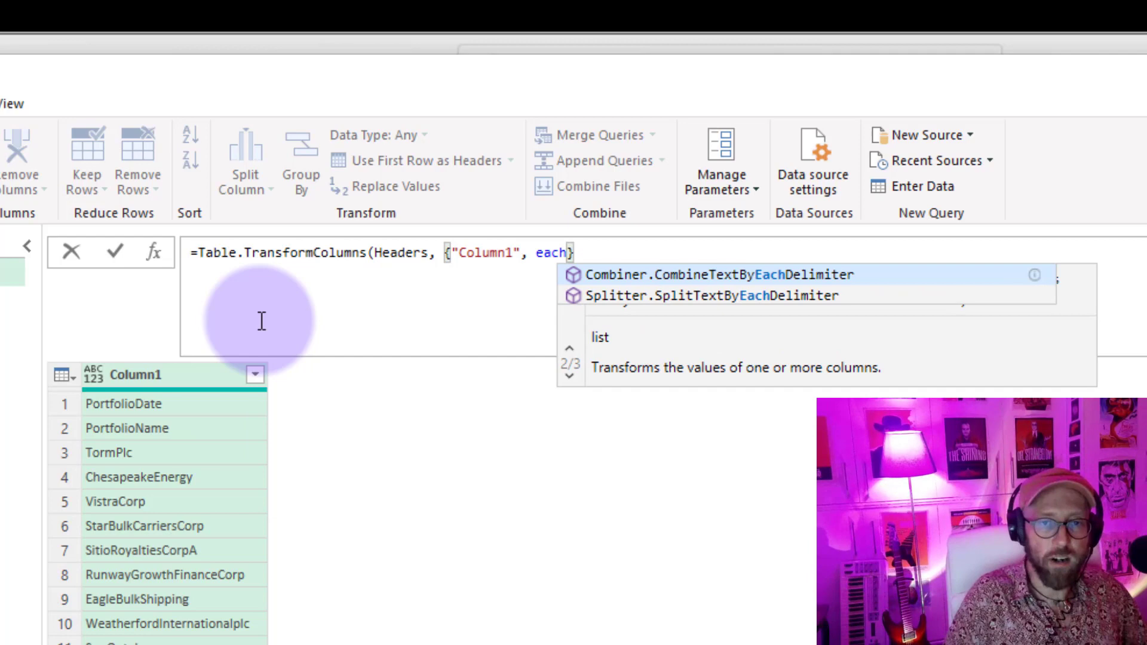
{"action": "key", "text": "shift+Return"}
{"action": "key", "text": "shift+Return"}
{"action": "key", "text": "shift+Return"}
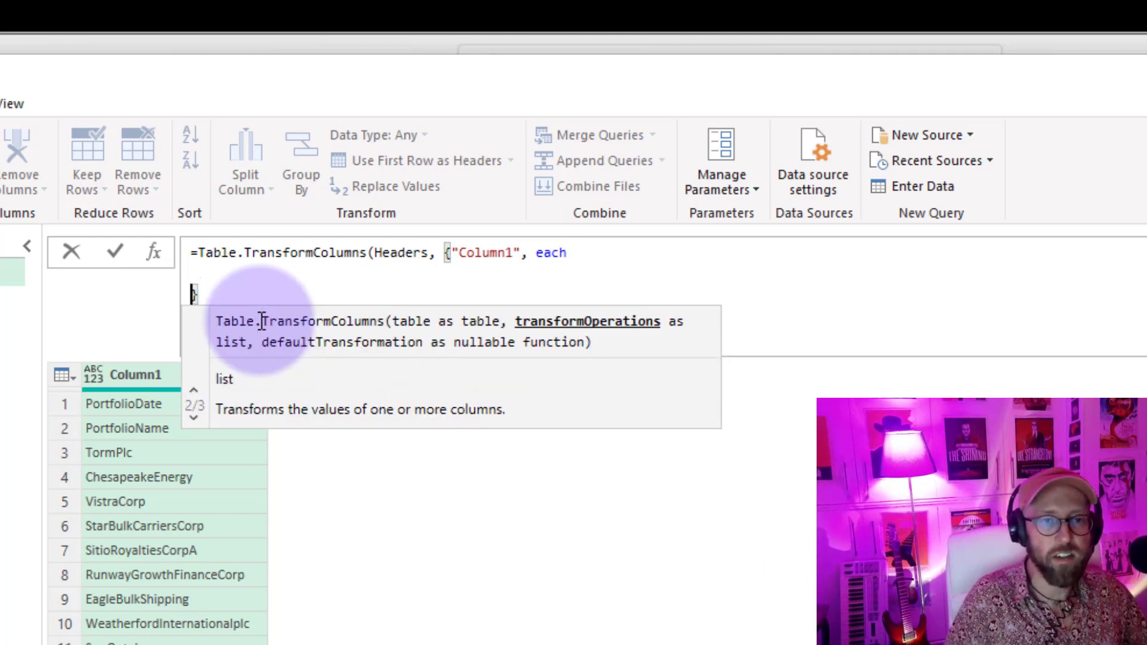
{"action": "left_click", "coordinate": [207, 274]}
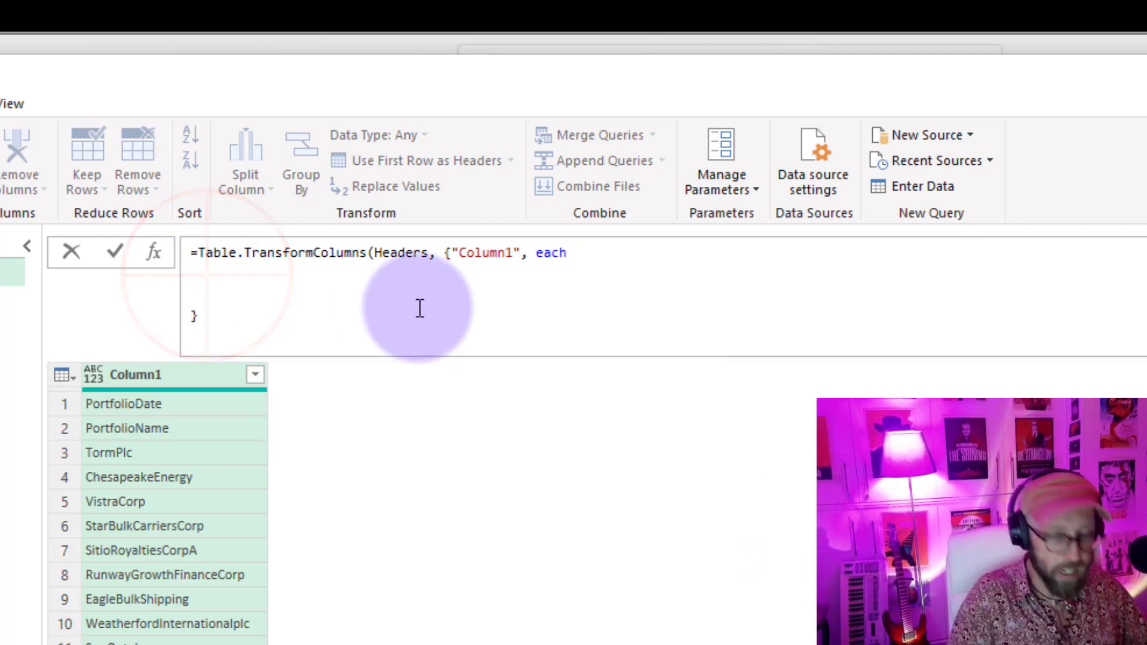
{"action": "type", "text": "let"}
{"action": "key", "text": "shift+Return"}
{"action": "key", "text": "shift+Return"}
{"action": "type", "text": "in"}
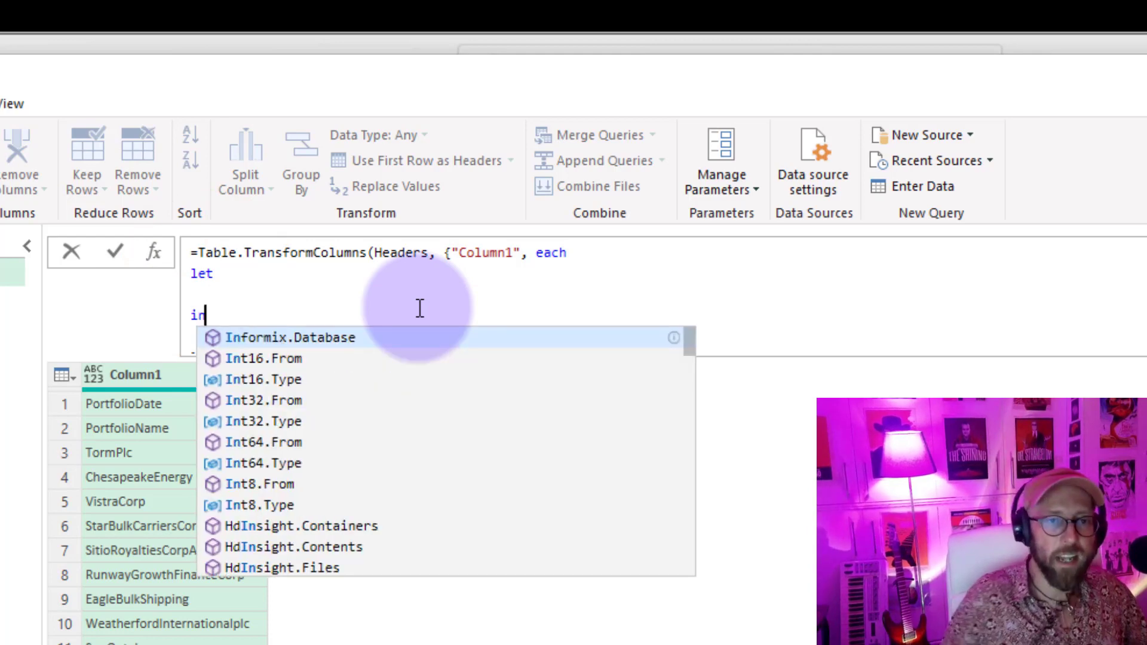
{"action": "key", "text": "Escape"}
{"action": "key", "text": "Up"}
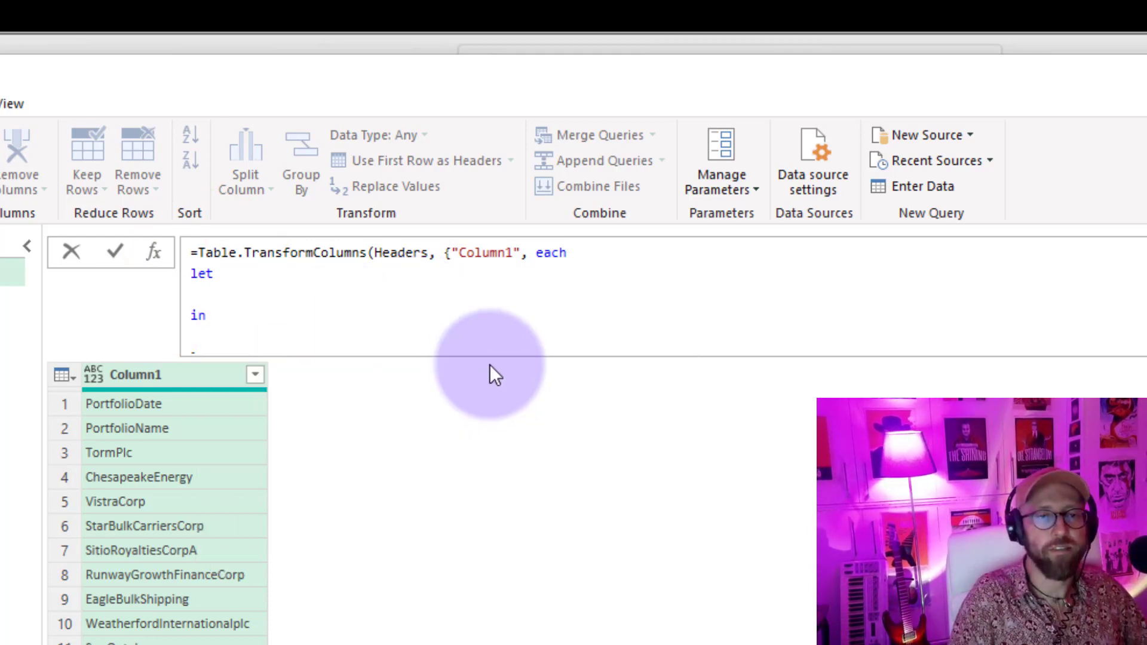
{"action": "type", "text": "split = "}
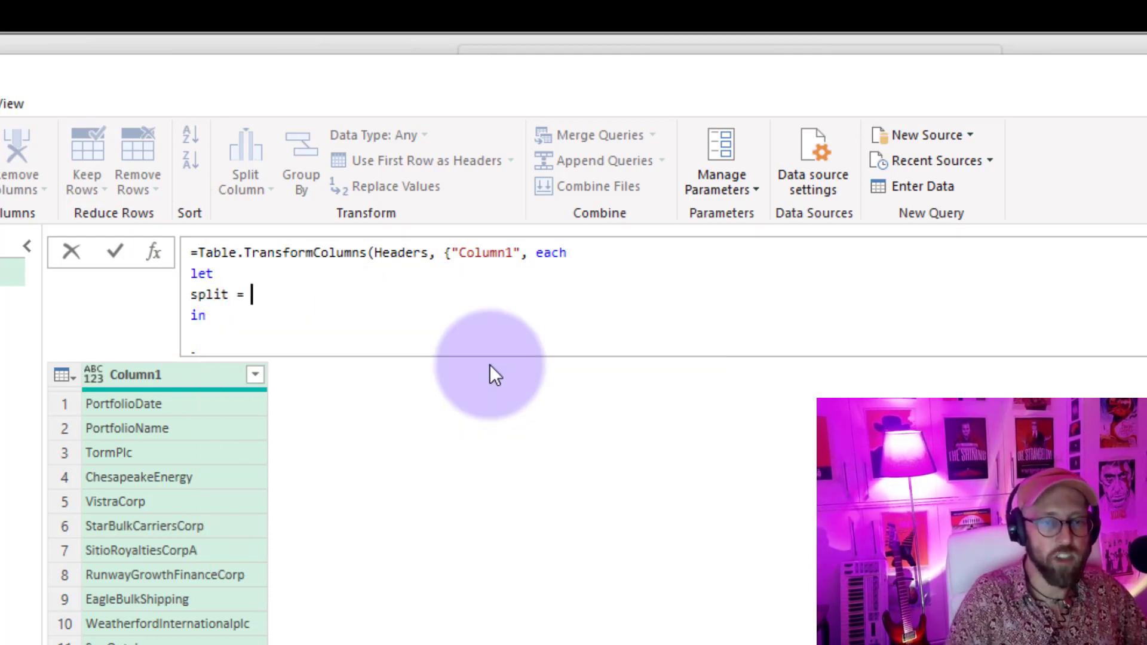
{"action": "type", "text": "split"}
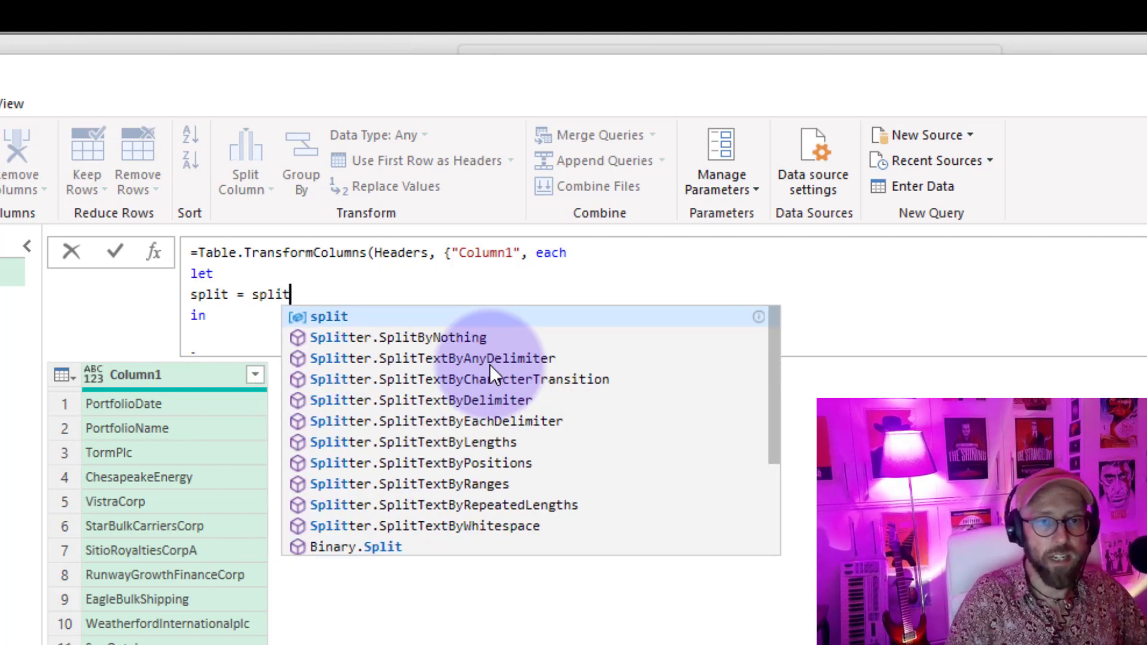
{"action": "key", "text": "Down"}
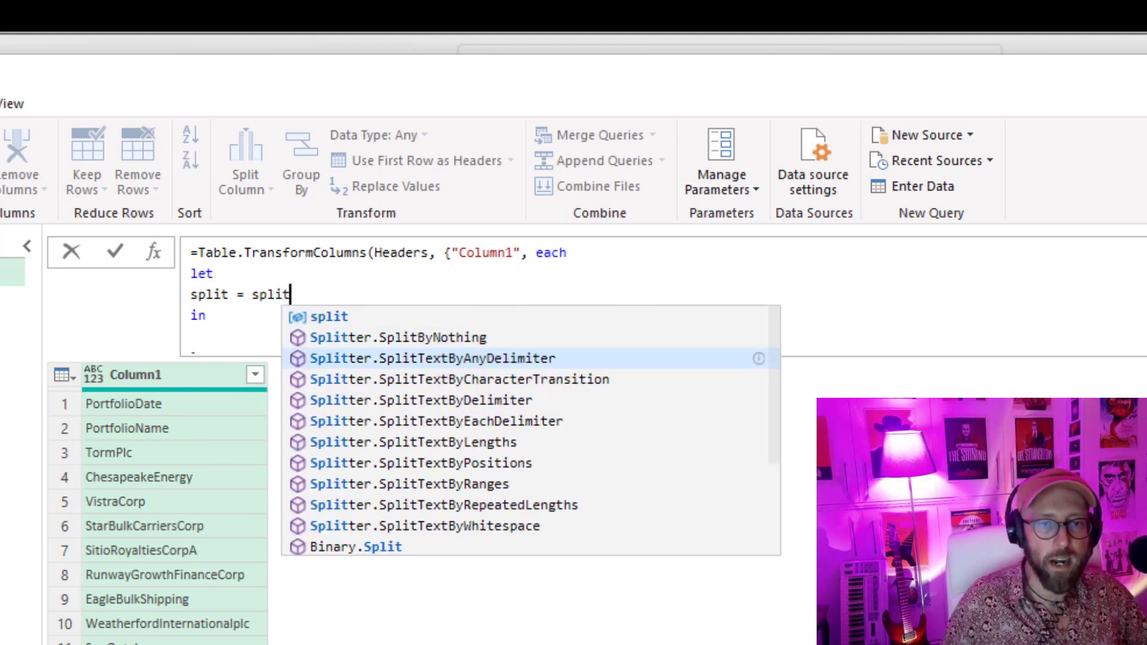
Give the splitter the arguments ({"a".."z"},{"A".."Z"}) applied to (_)
{"action": "left_click", "coordinate": [468, 380]}
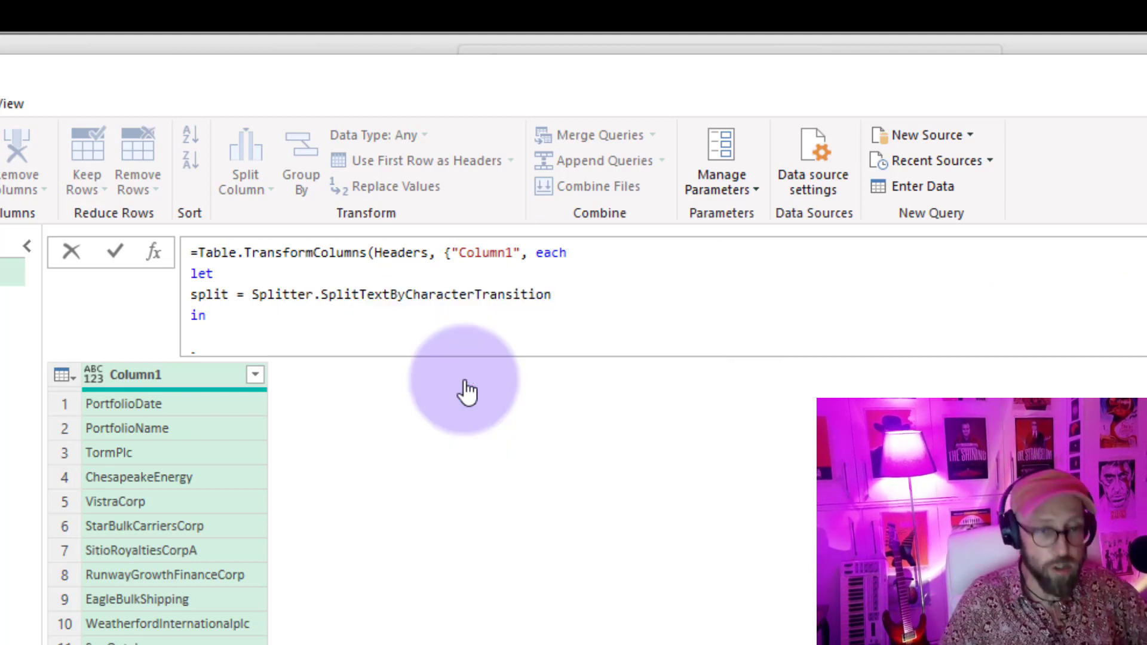
{"action": "type", "text": "("}
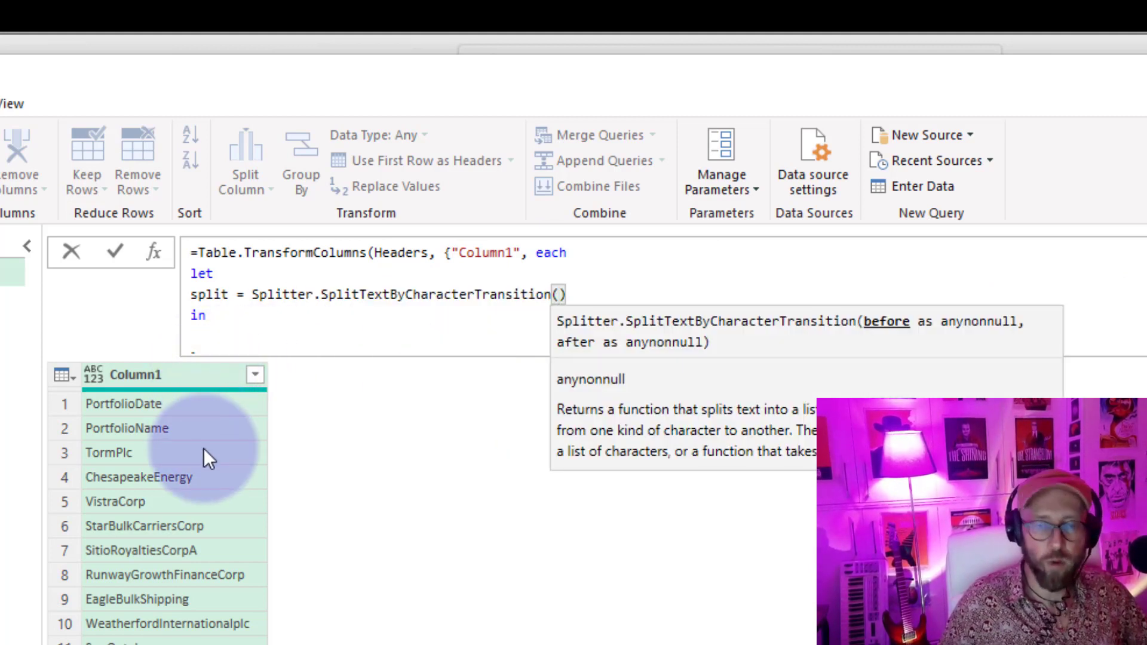
{"action": "type", "text": "{"}
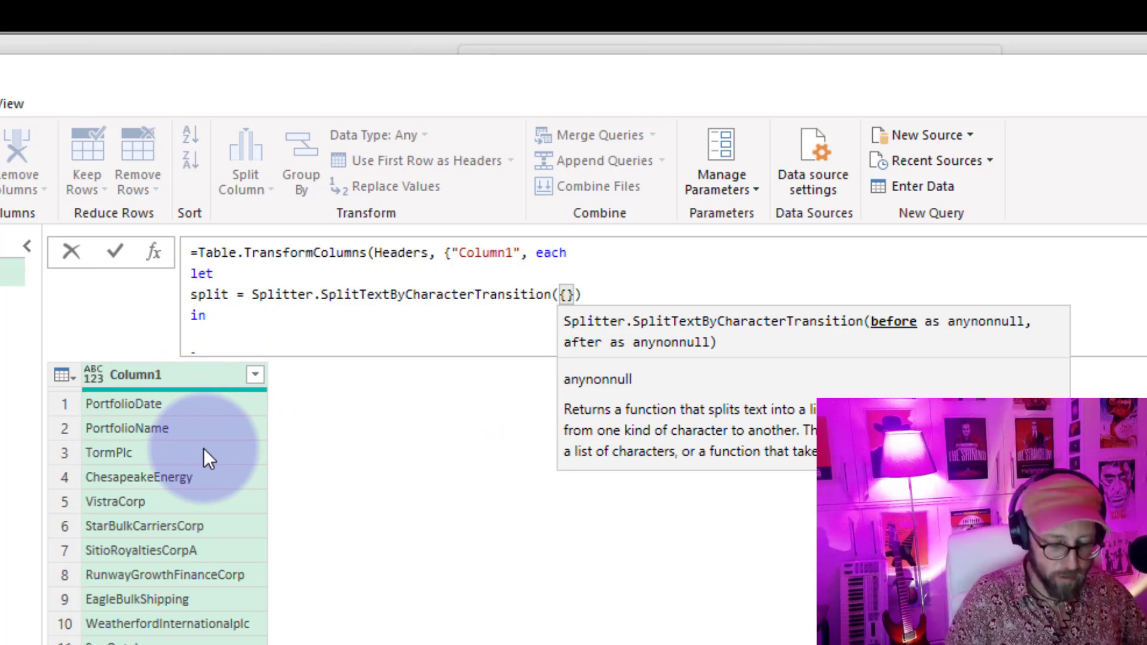
{"action": "type", "text": "\"a\""}
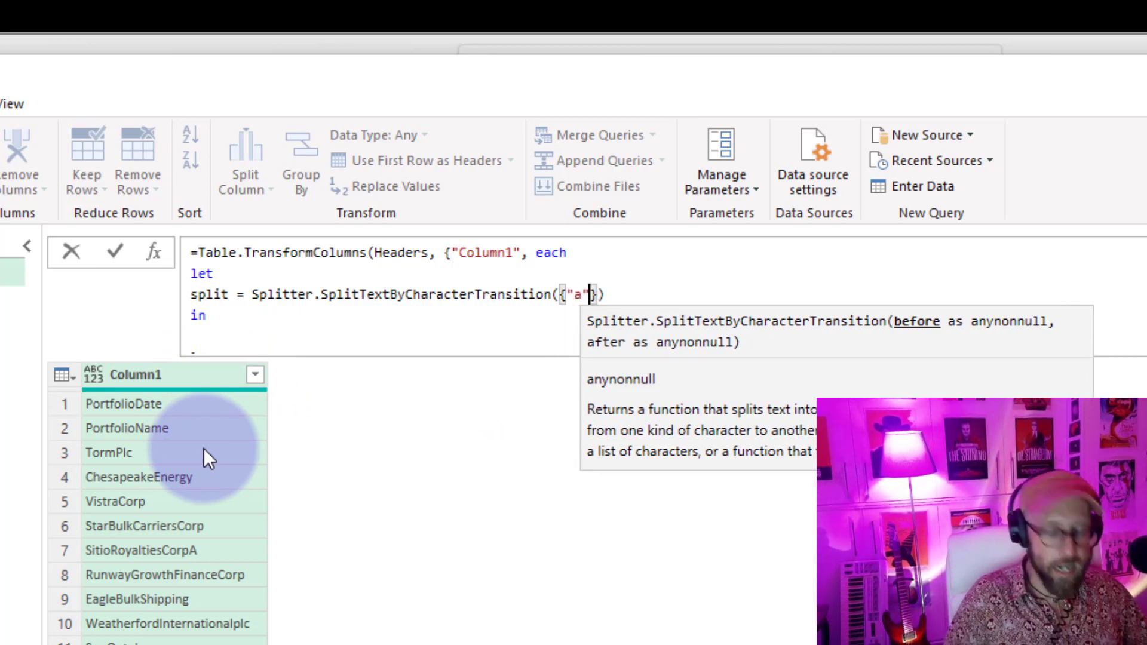
{"action": "type", "text": "..\"z\""}
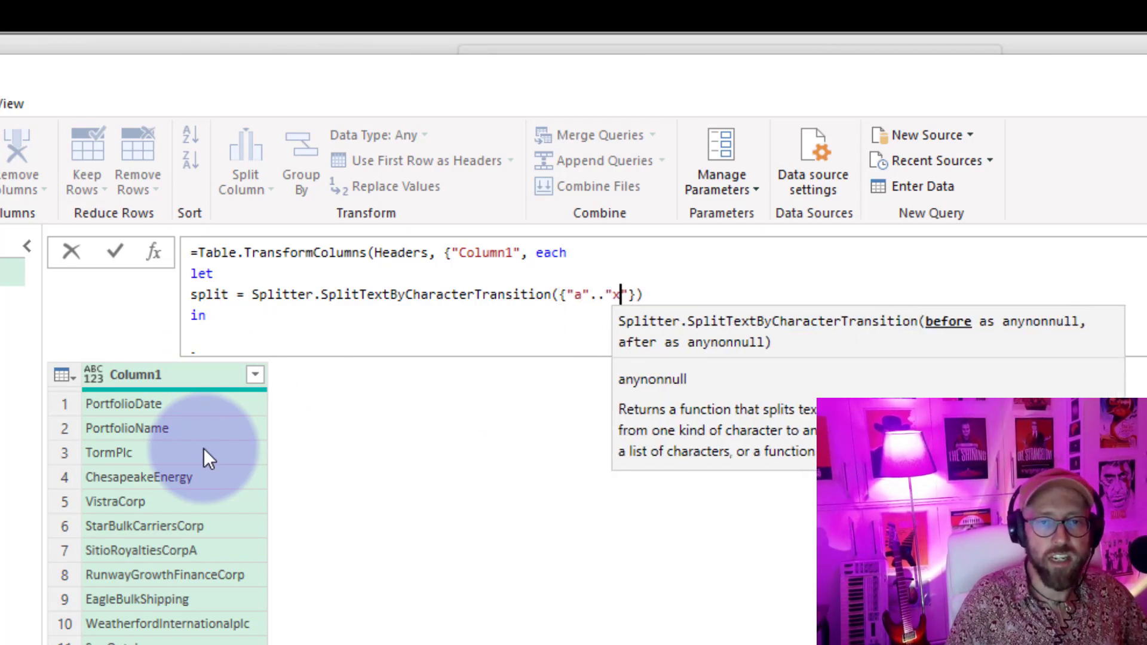
{"action": "type", "text": "},{"}
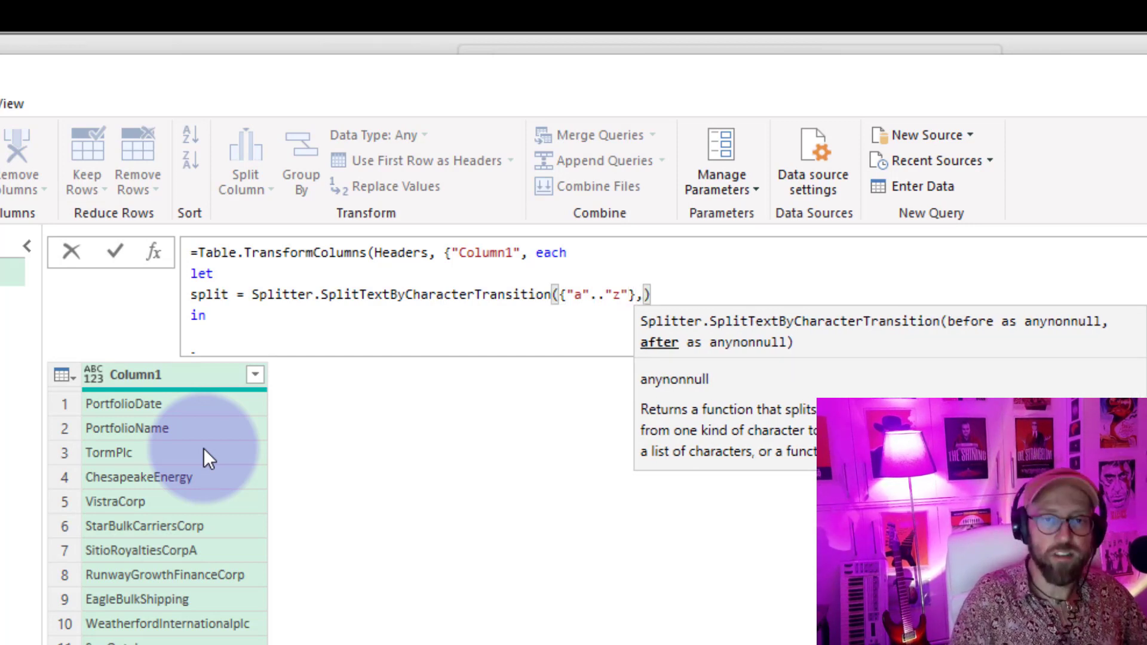
{"action": "type", "text": "\"A\"..\"Z"}
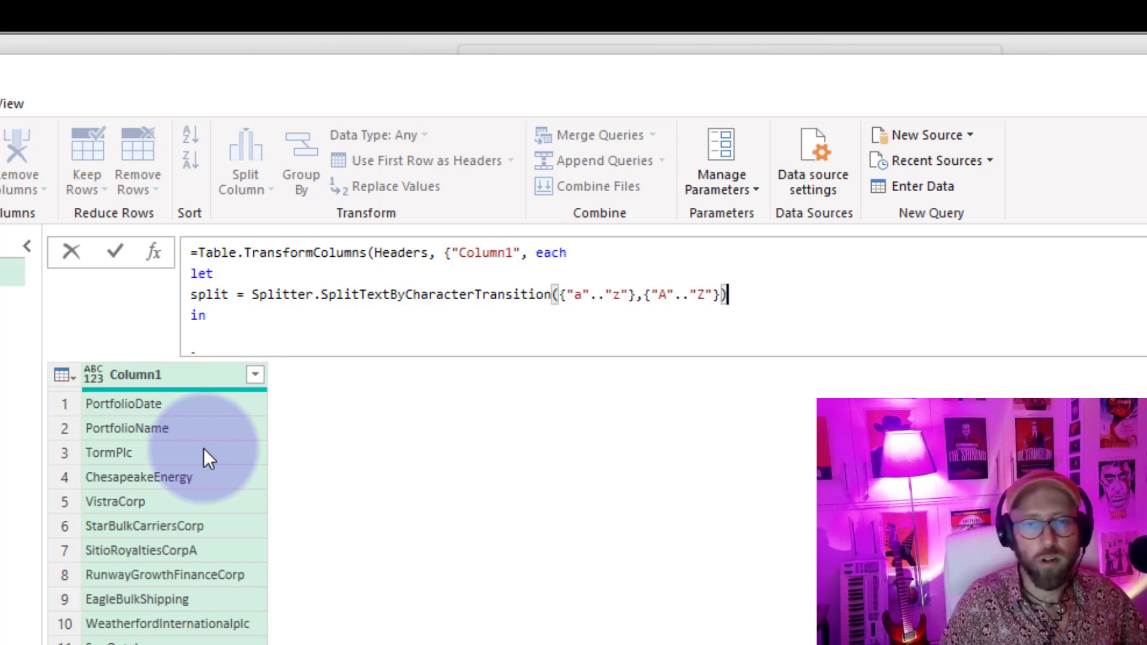
{"action": "type", "text": "(_"}
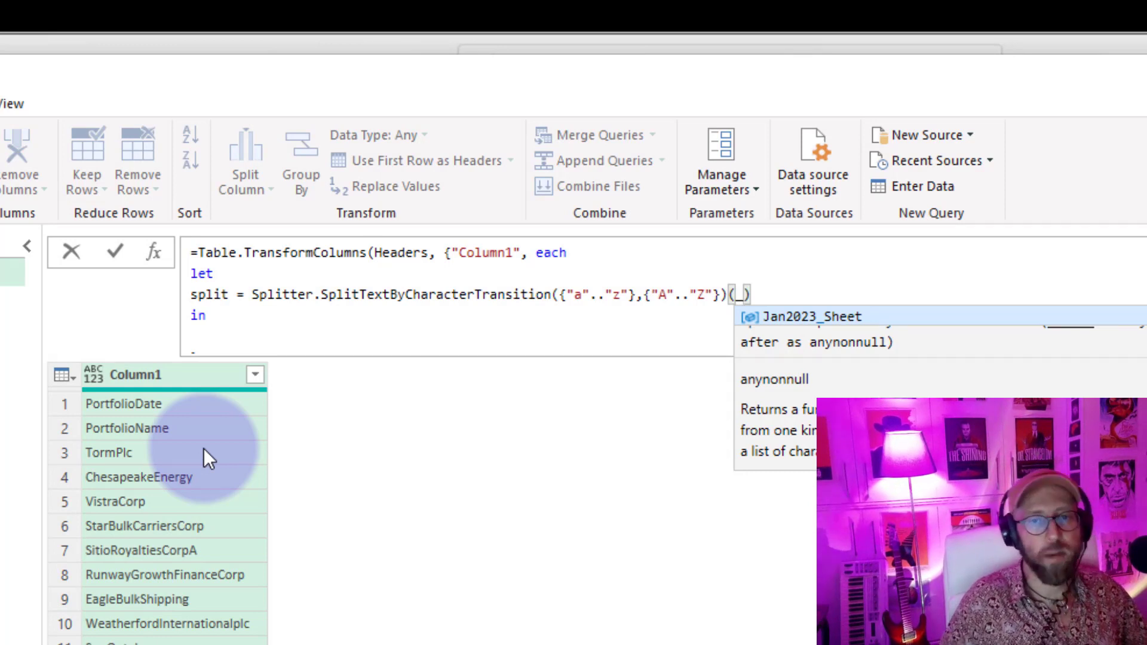
{"action": "left_click", "coordinate": [469, 294]}
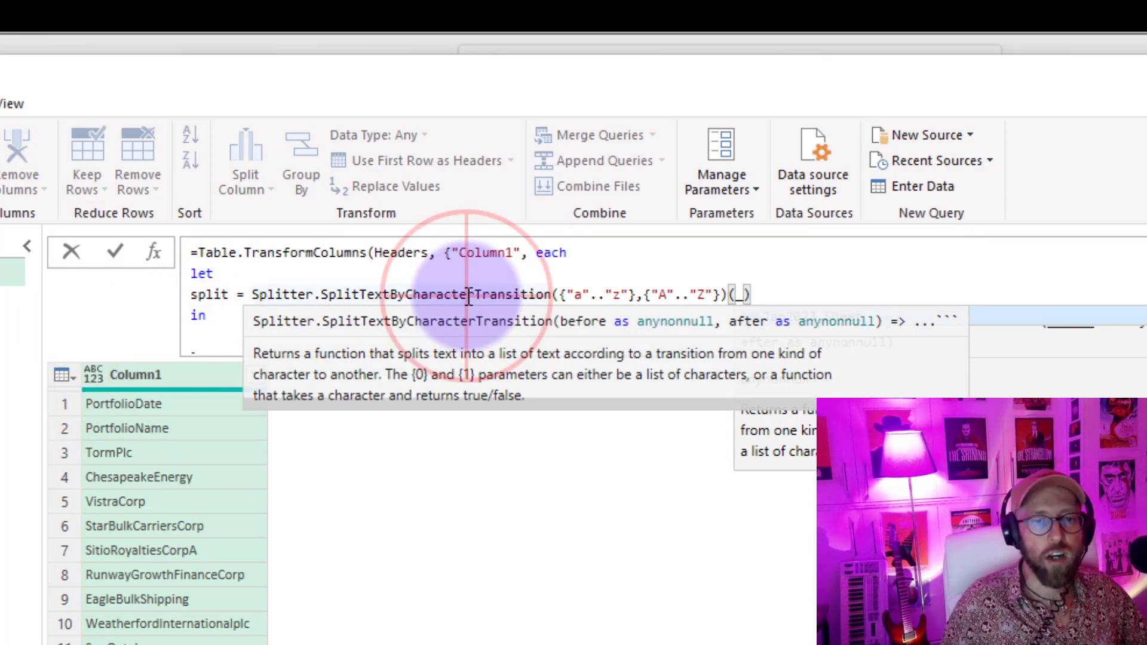
Return split after 'in', close the brackets and commit the Custom1 formula
{"action": "double_click", "coordinate": [207, 296]}
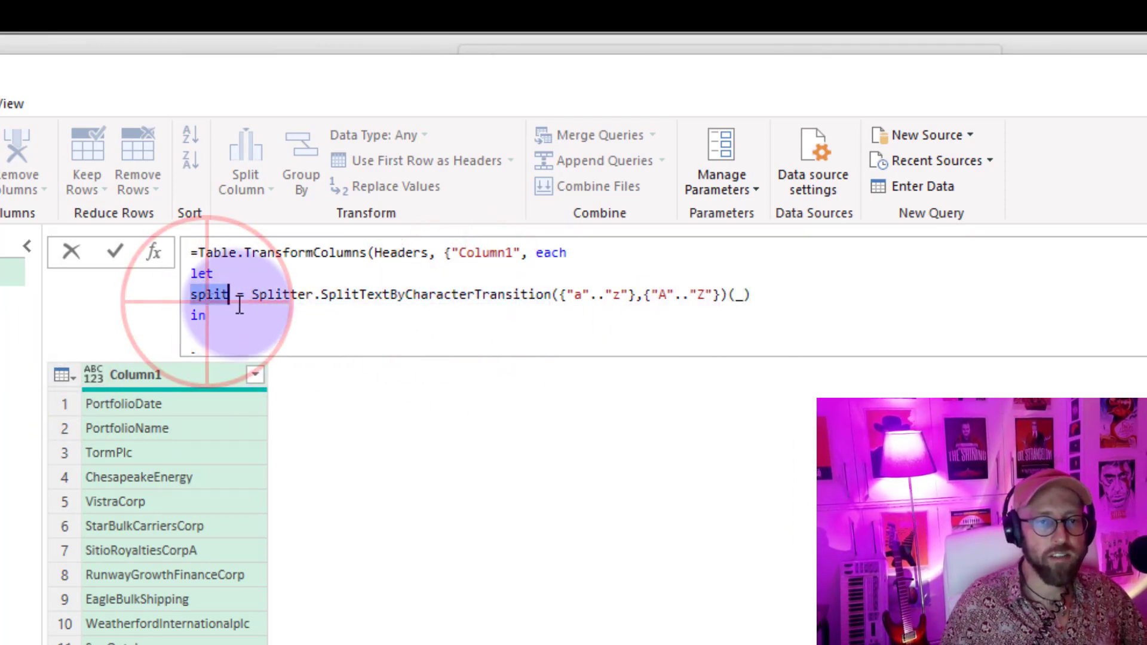
{"action": "key", "text": "ctrl+c"}
{"action": "left_click", "coordinate": [199, 335]}
{"action": "key", "text": "ctrl+v"}
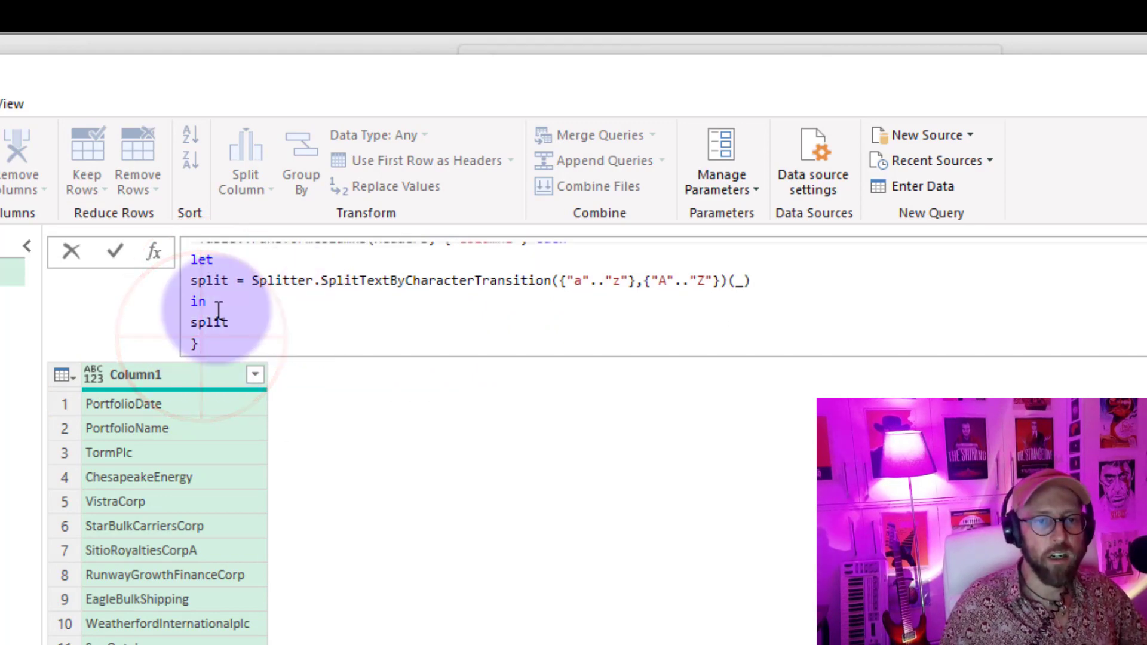
{"action": "scroll", "coordinate": [220, 304], "scroll_direction": "down", "scroll_amount": 2}
{"action": "scroll", "coordinate": [223, 317], "scroll_direction": "up", "scroll_amount": 3}
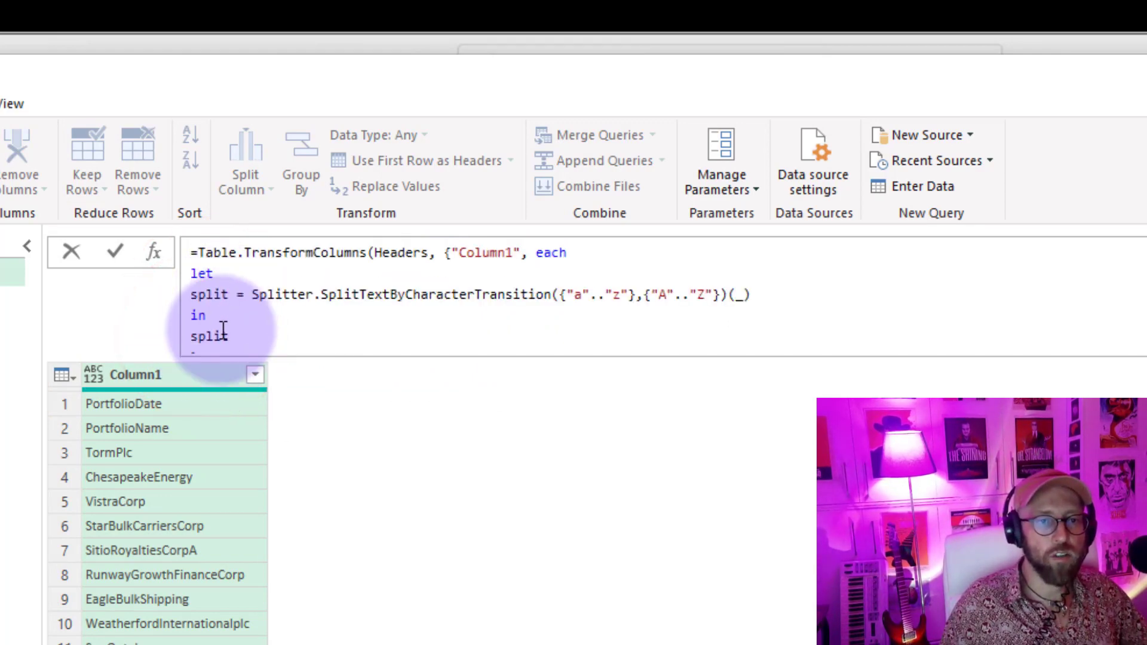
{"action": "scroll", "coordinate": [222, 331], "scroll_direction": "down", "scroll_amount": 1}
{"action": "left_click", "coordinate": [221, 292]}
{"action": "type", "text": ")"}
{"action": "key", "text": "Return"}
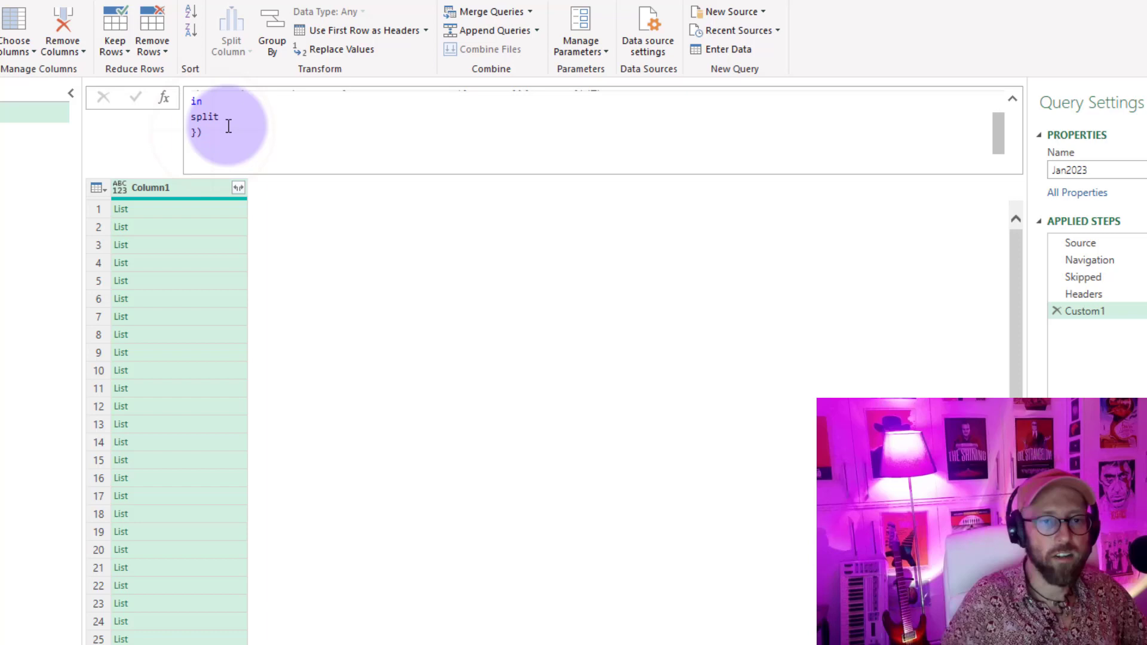
Preview the split lists for rows like Portfolio Name, Torm Plc and Eagle Bulk Shipping
{"action": "left_click", "coordinate": [185, 208]}
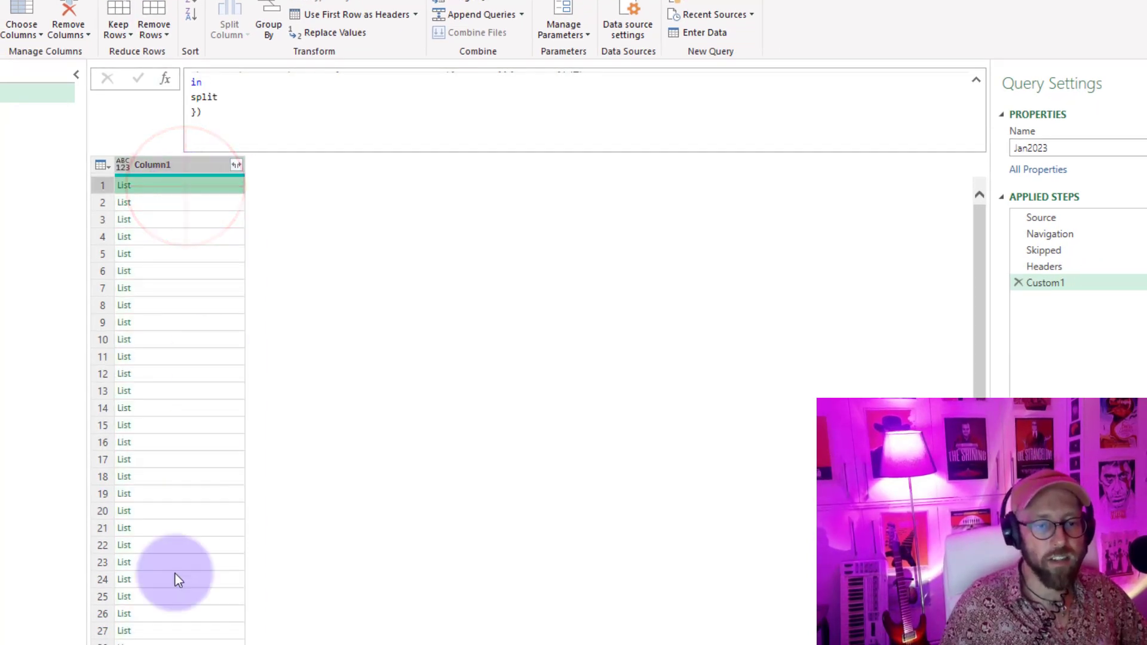
{"action": "left_click", "coordinate": [196, 202]}
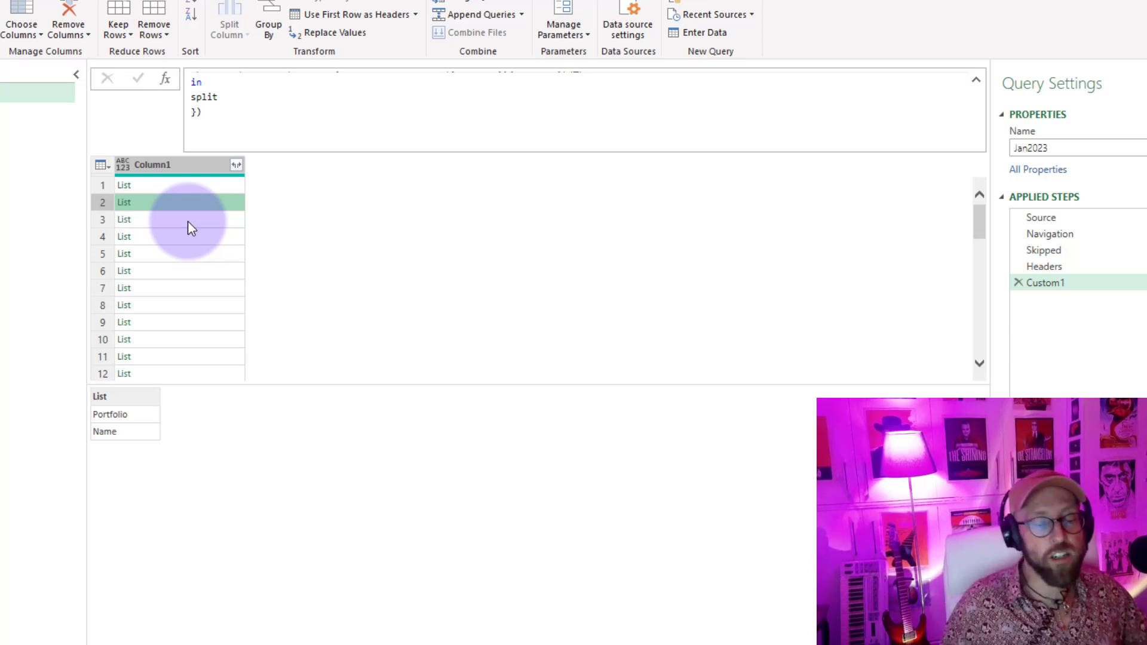
{"action": "left_click", "coordinate": [188, 223]}
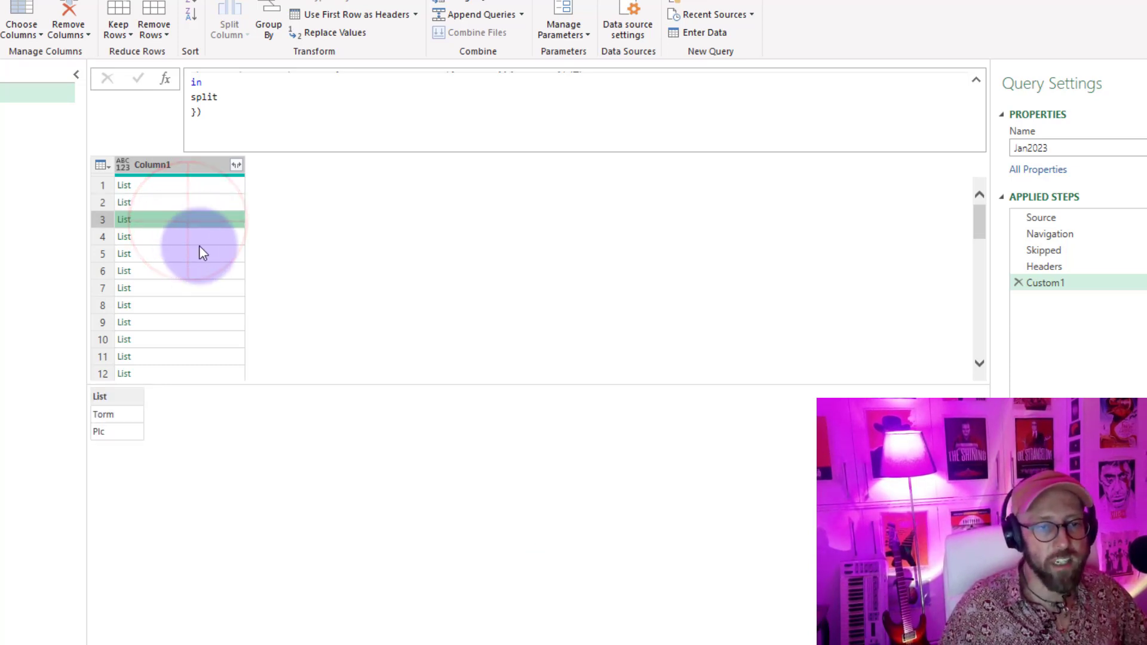
{"action": "left_click", "coordinate": [201, 239]}
{"action": "left_click", "coordinate": [200, 270]}
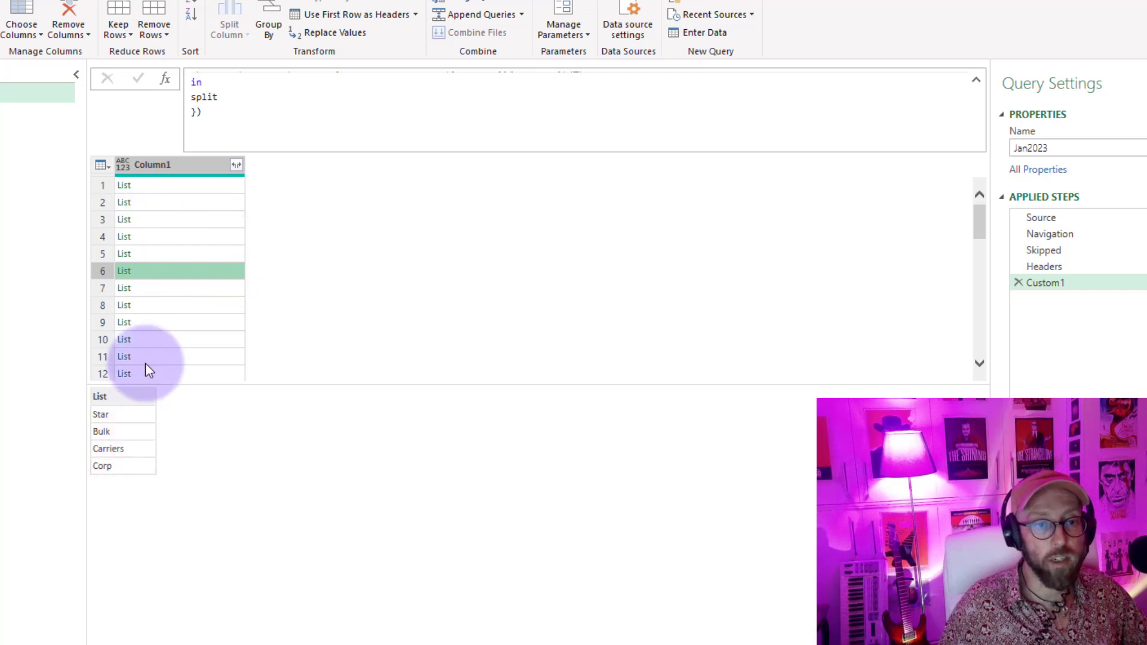
{"action": "left_click", "coordinate": [172, 289]}
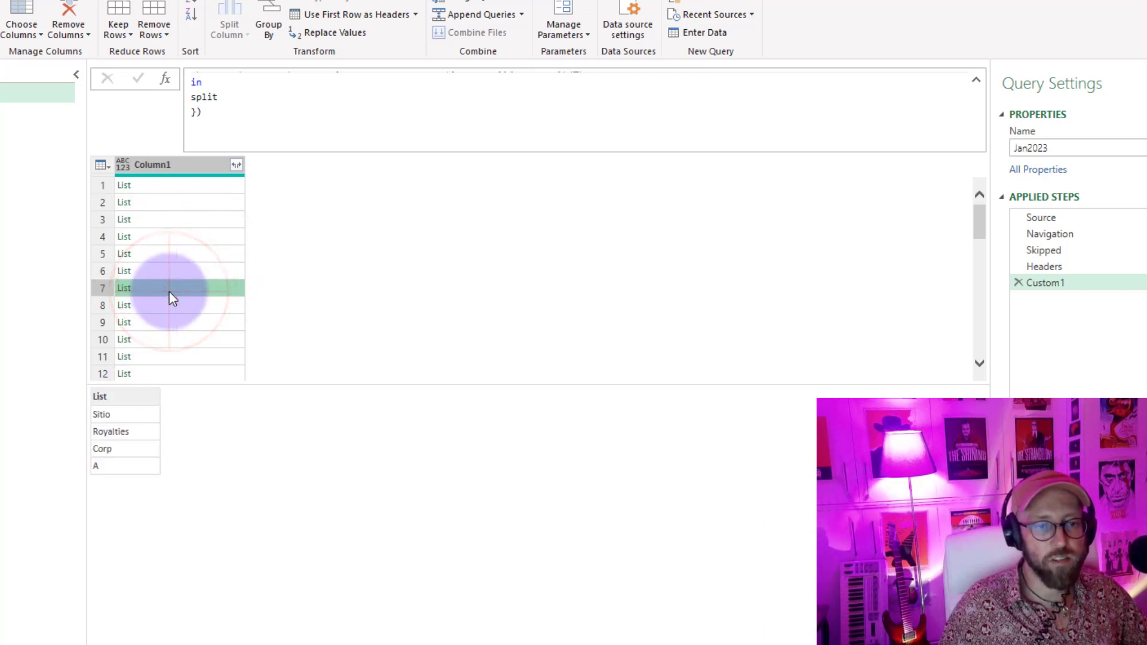
{"action": "left_click", "coordinate": [171, 324]}
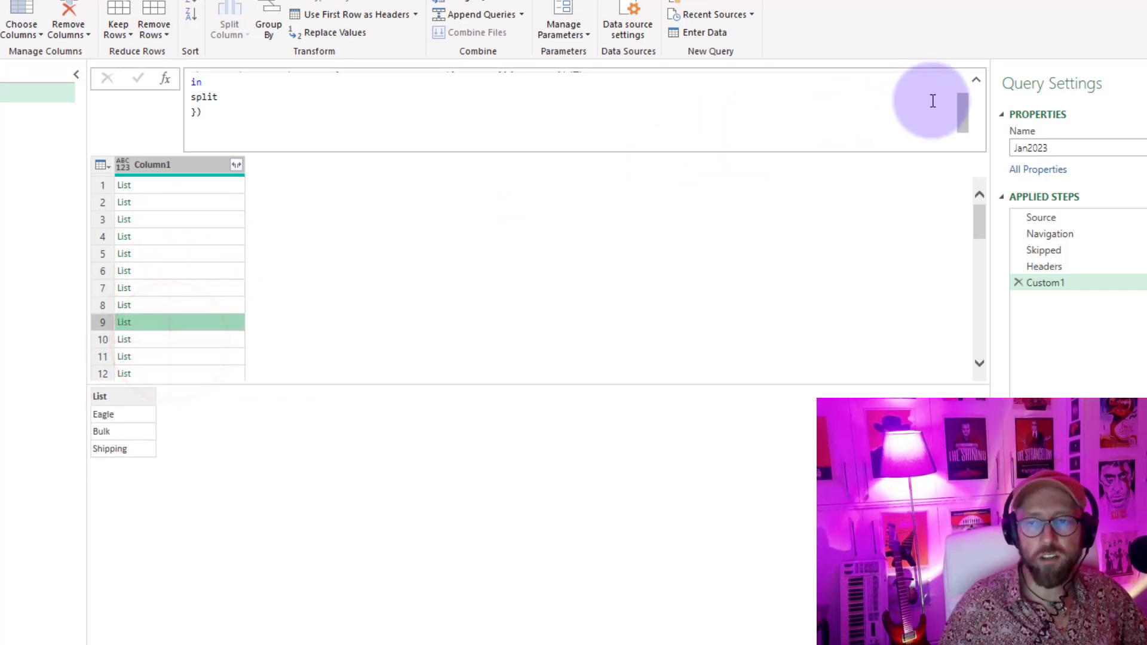
{"action": "scroll", "coordinate": [908, 92], "scroll_direction": "up", "scroll_amount": 2}
Add combine = Text.Combine(split, " ") and return combine instead of split
{"action": "left_click", "coordinate": [715, 106]}
{"action": "key", "text": "Return"}
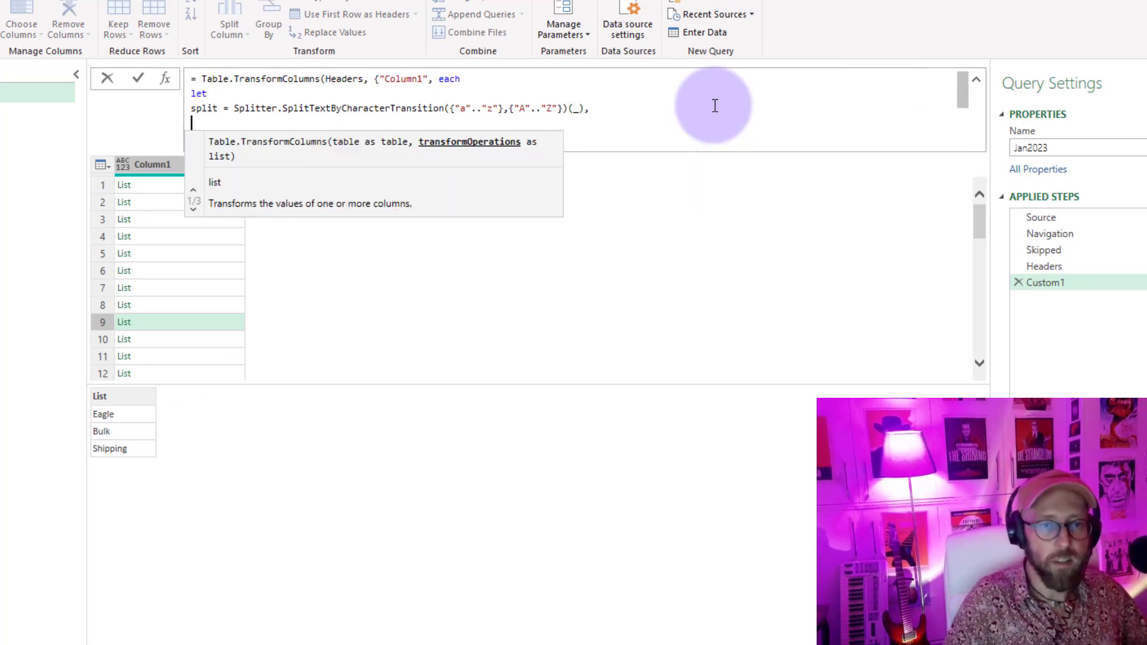
{"action": "type", "text": "combine = "}
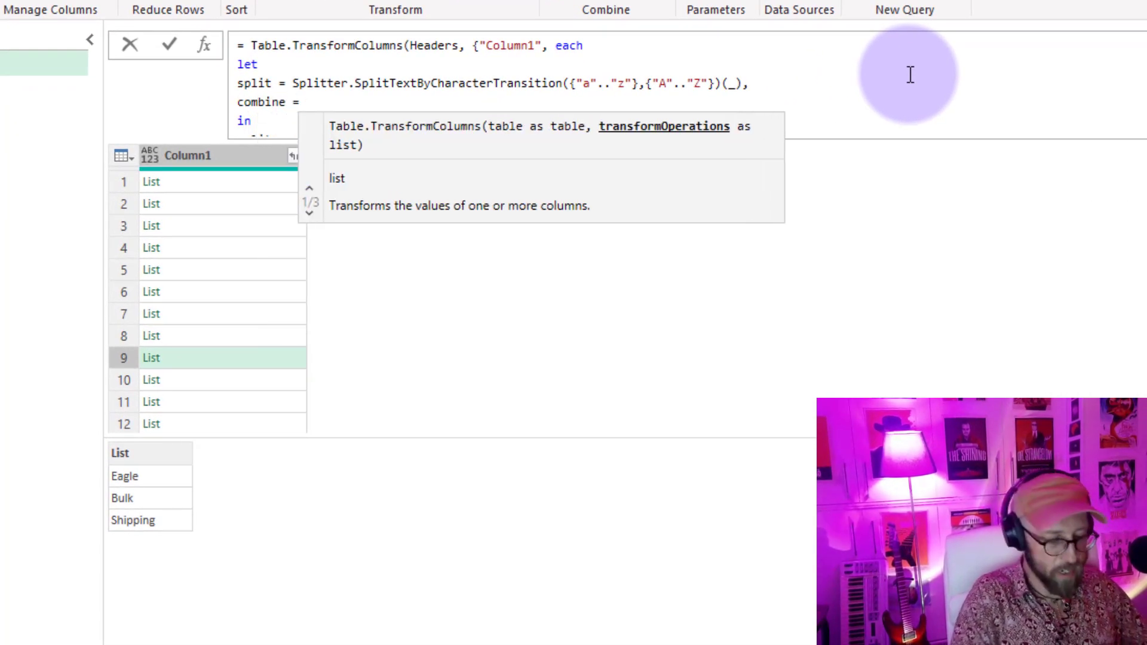
{"action": "type", "text": "texco"}
{"action": "key", "text": "Tab"}
{"action": "type", "text": "("}
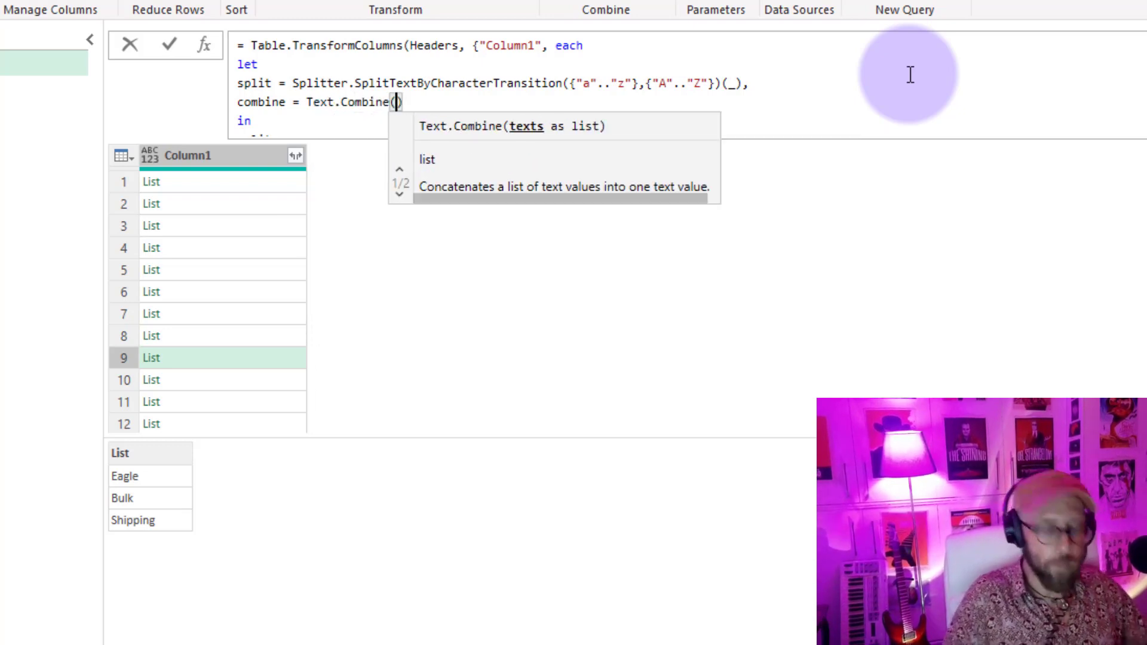
{"action": "type", "text": "split,"}
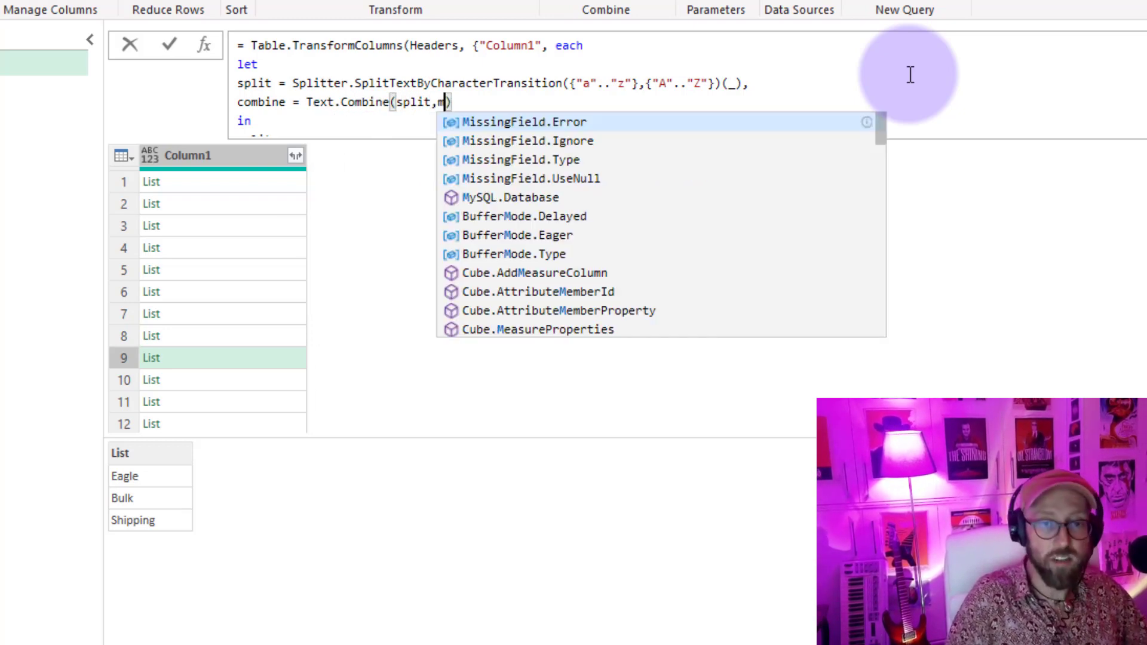
{"action": "type", "text": " \""}
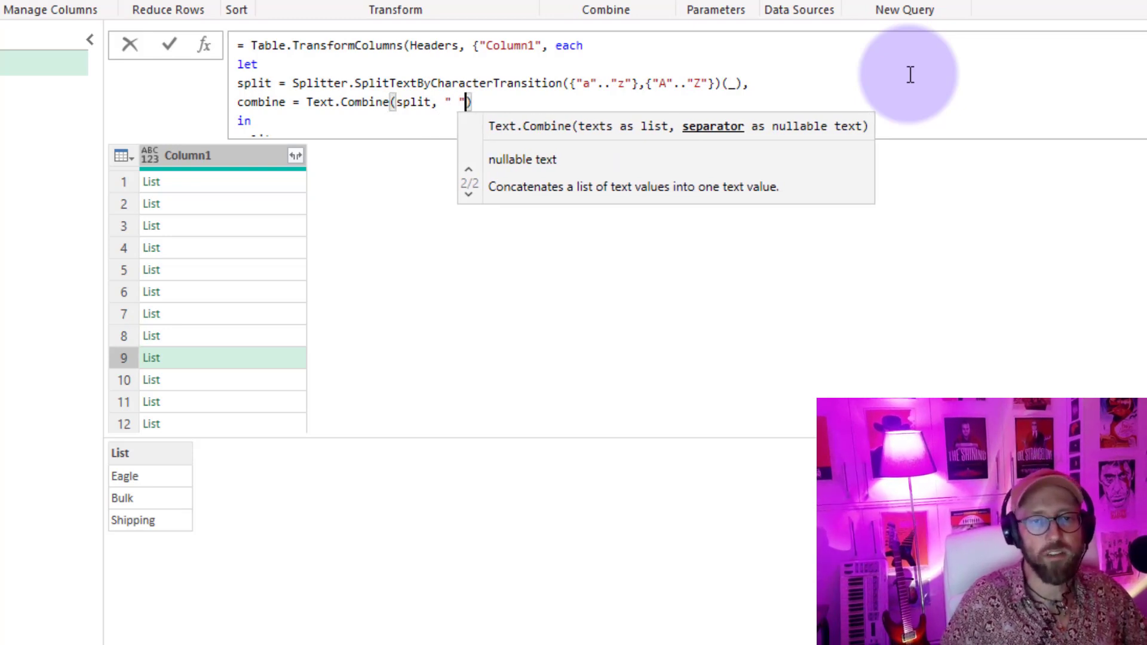
{"action": "key", "text": "End"}
{"action": "double_click", "coordinate": [271, 102]}
{"action": "key", "text": "ctrl+c"}
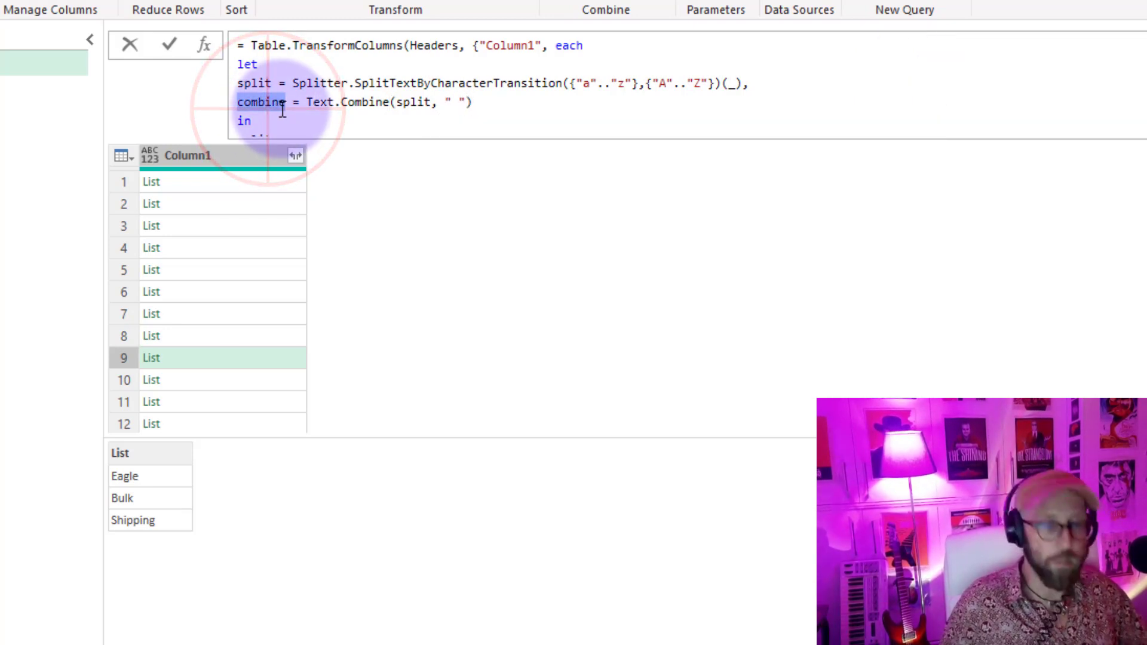
{"action": "scroll", "coordinate": [275, 87], "scroll_direction": "down", "scroll_amount": 2}
{"action": "double_click", "coordinate": [263, 87]}
{"action": "key", "text": "ctrl+v"}
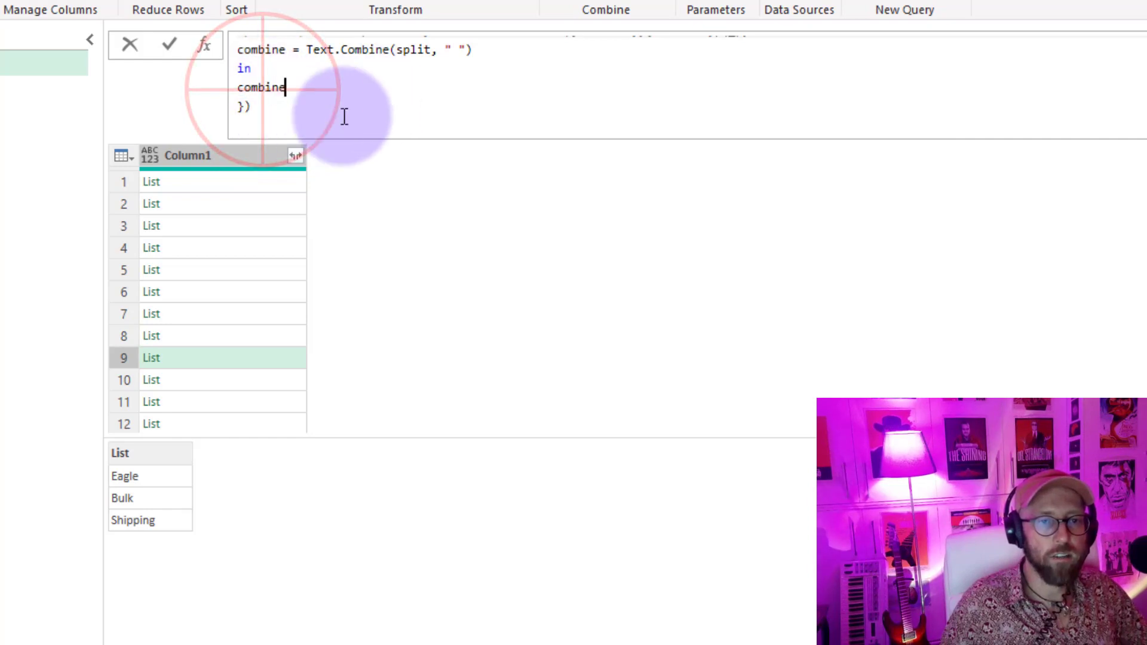
{"action": "key", "text": "Return"}
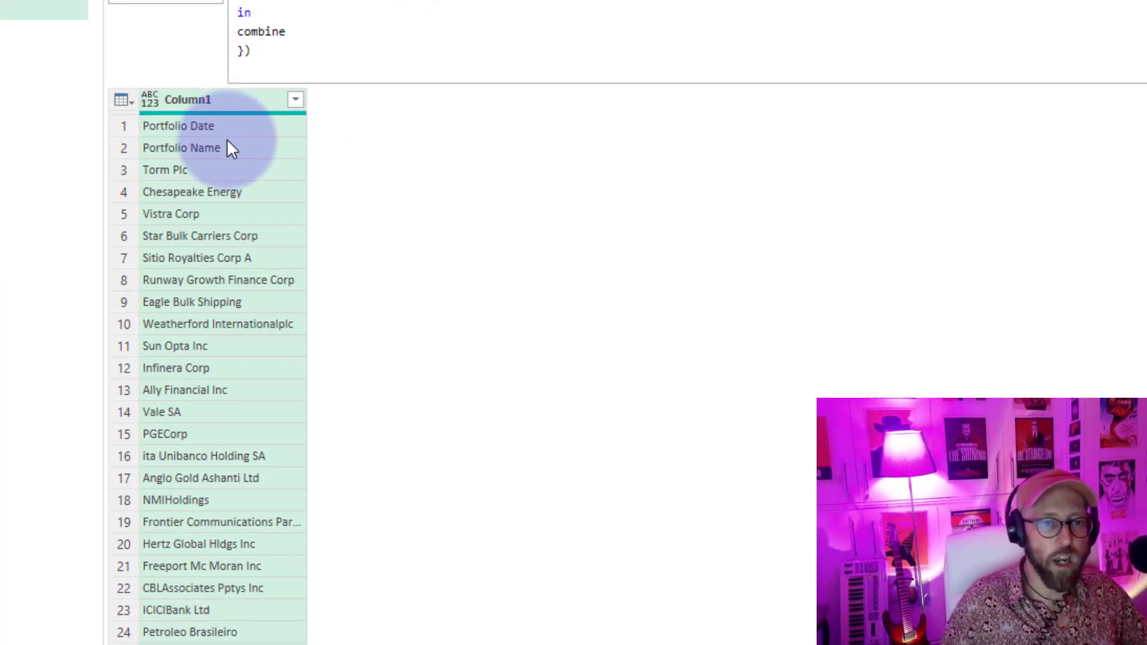
Rename the Custom1 step to FixText and start a new step beginning with = FixText
{"action": "left_click", "coordinate": [226, 197]}
{"action": "scroll", "coordinate": [223, 260], "scroll_direction": "down", "scroll_amount": 4}
{"action": "scroll", "coordinate": [221, 211], "scroll_direction": "down", "scroll_amount": 1}
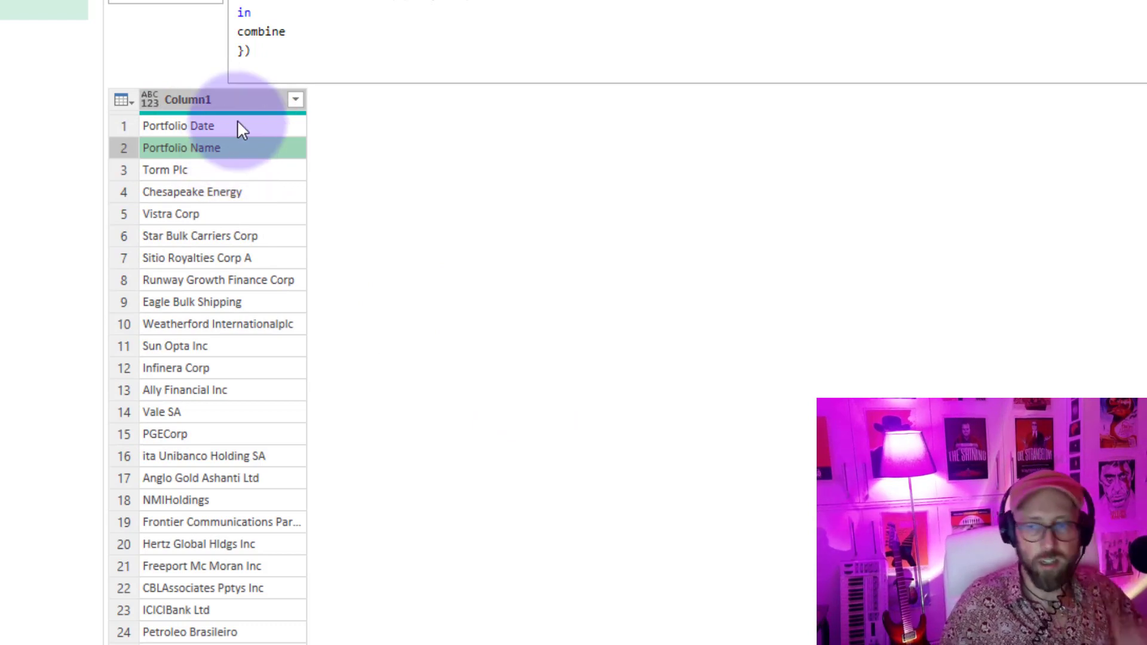
{"action": "left_click", "coordinate": [926, 209]}
{"action": "key", "text": "F2"}
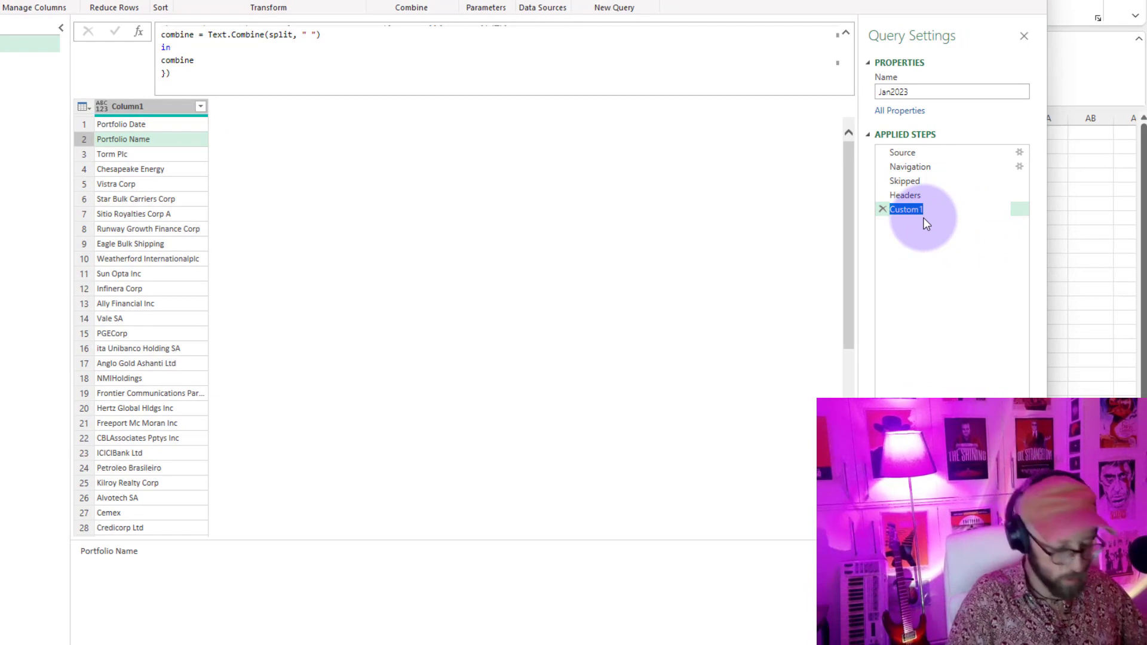
{"action": "type", "text": "FixText"}
{"action": "key", "text": "Return"}
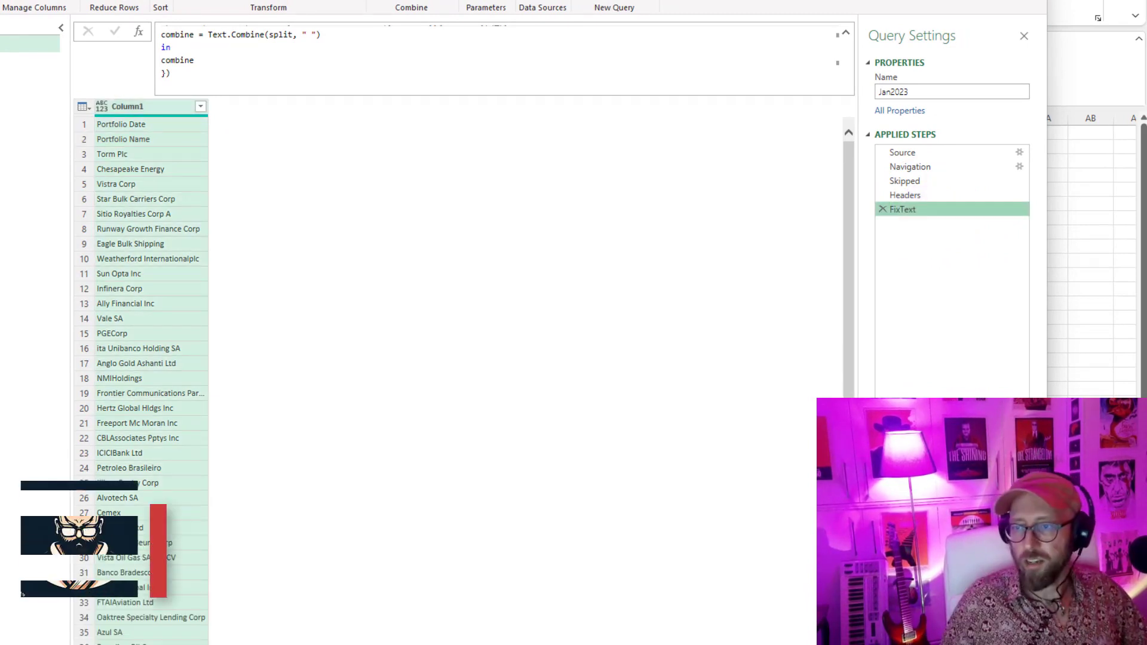
{"action": "left_click", "coordinate": [354, 152]}
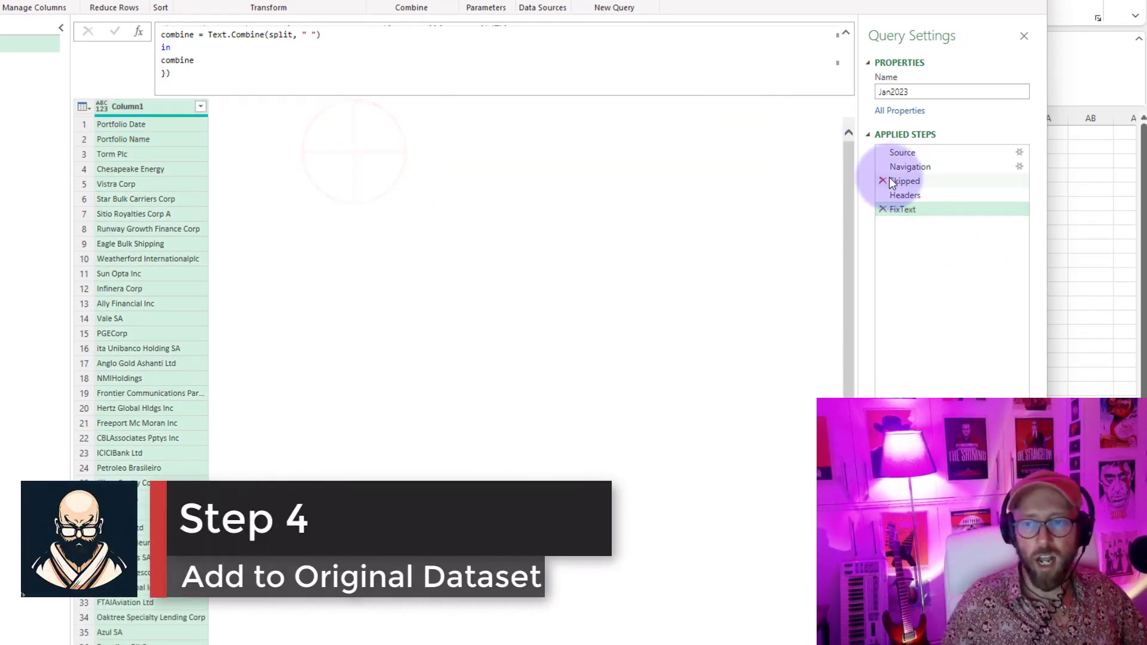
{"action": "left_click", "coordinate": [140, 31]}
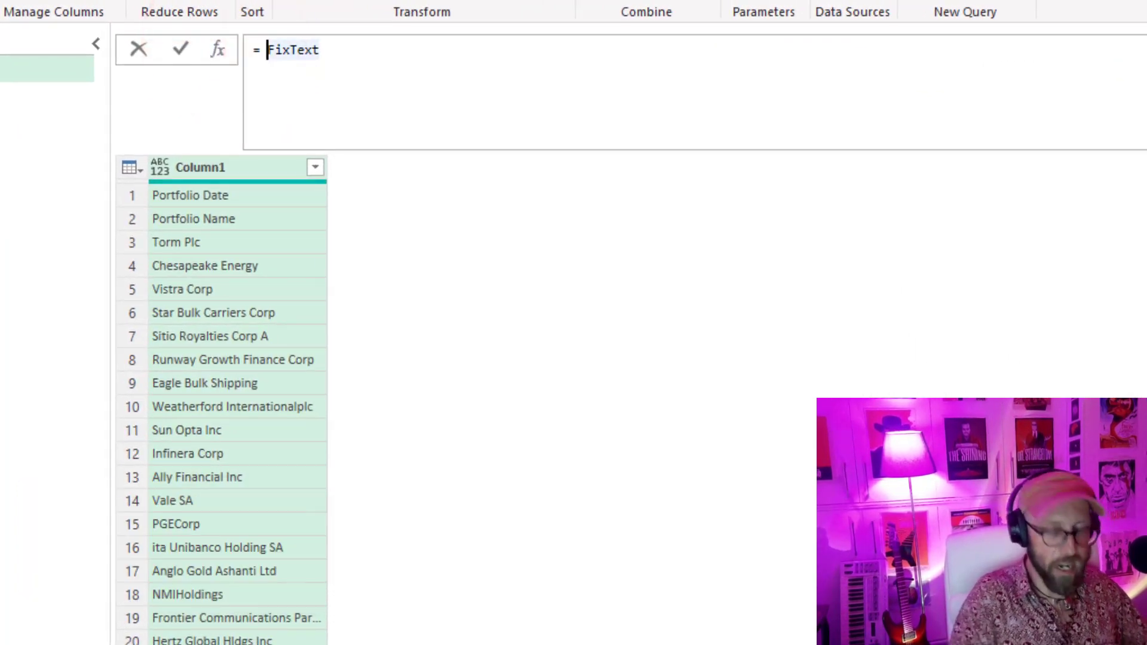
Enter the formula = Table.Transpose(FixText) & Skipped to put the cleaned names above the sheet rows
{"action": "type", "text": "tabletran"}
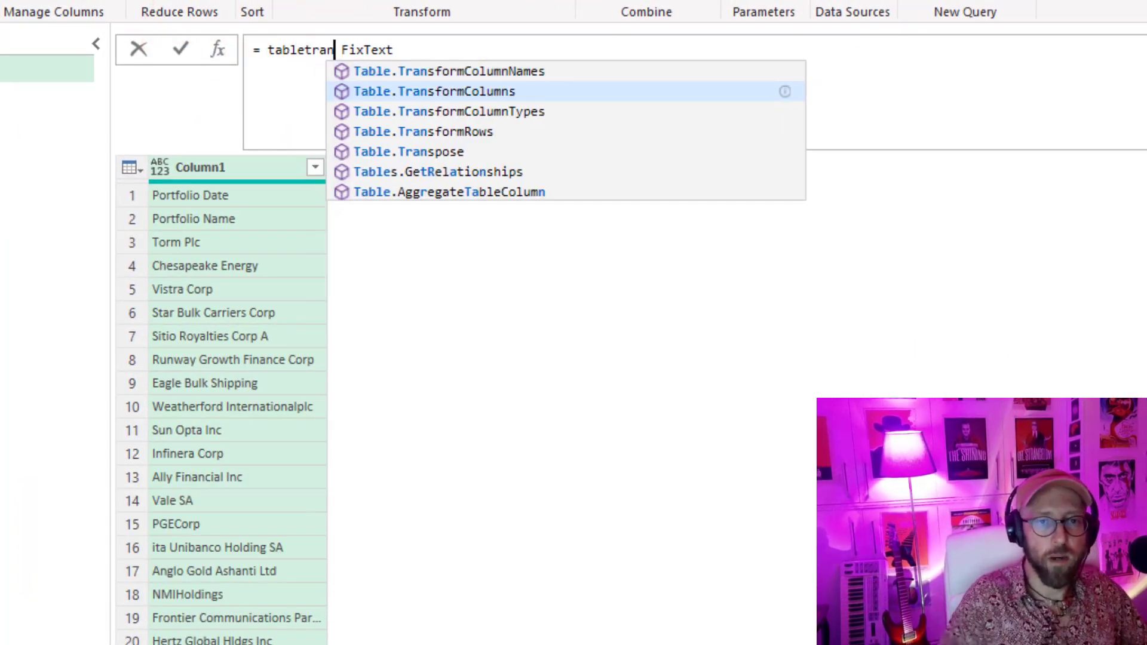
{"action": "key", "text": "Down"}
{"action": "key", "text": "Down"}
{"action": "key", "text": "Down"}
{"action": "key", "text": "Tab"}
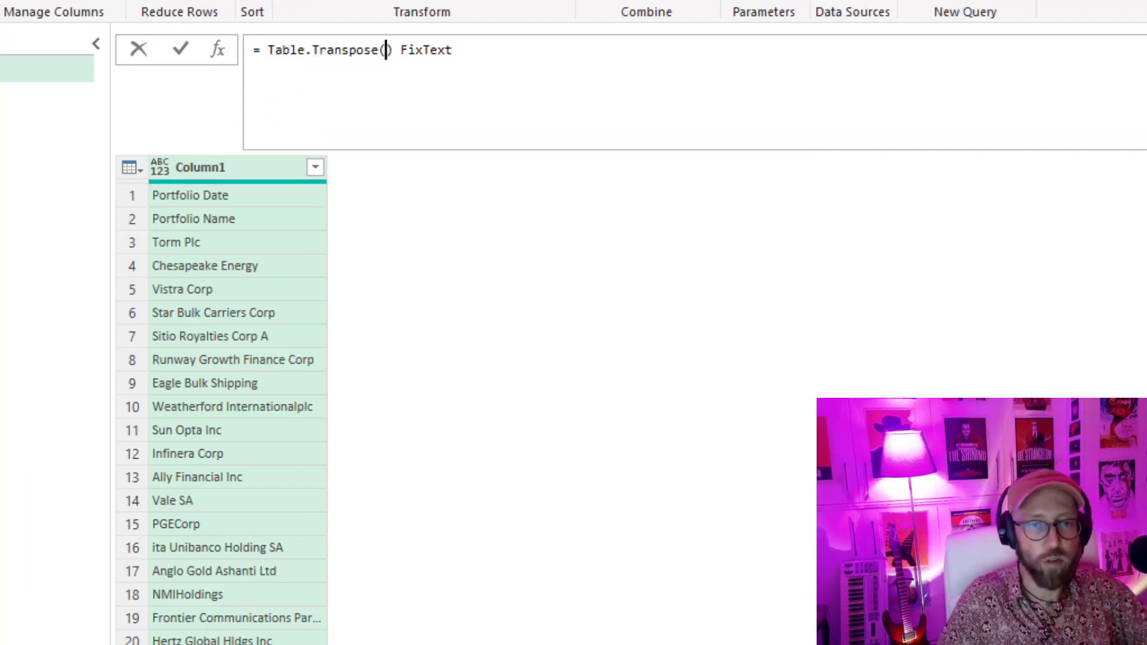
{"action": "key", "text": "Delete"}
{"action": "key", "text": "Delete"}
{"action": "key", "text": "End"}
{"action": "type", "text": ")"}
{"action": "key", "text": "Return"}
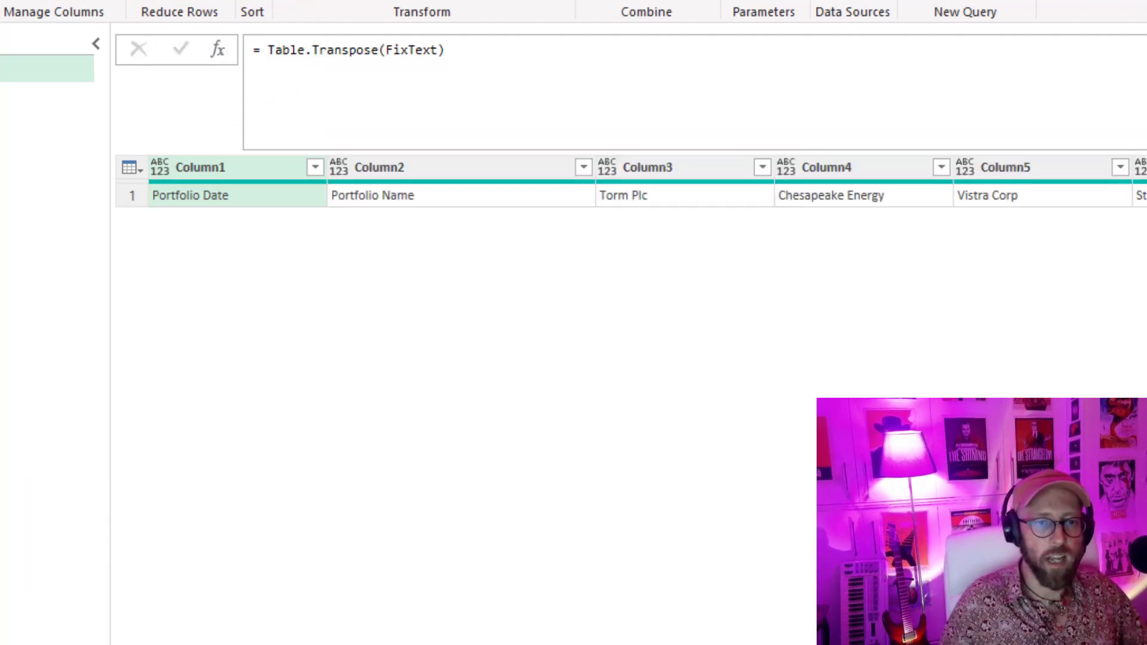
{"action": "left_click", "coordinate": [487, 57]}
{"action": "type", "text": "& "}
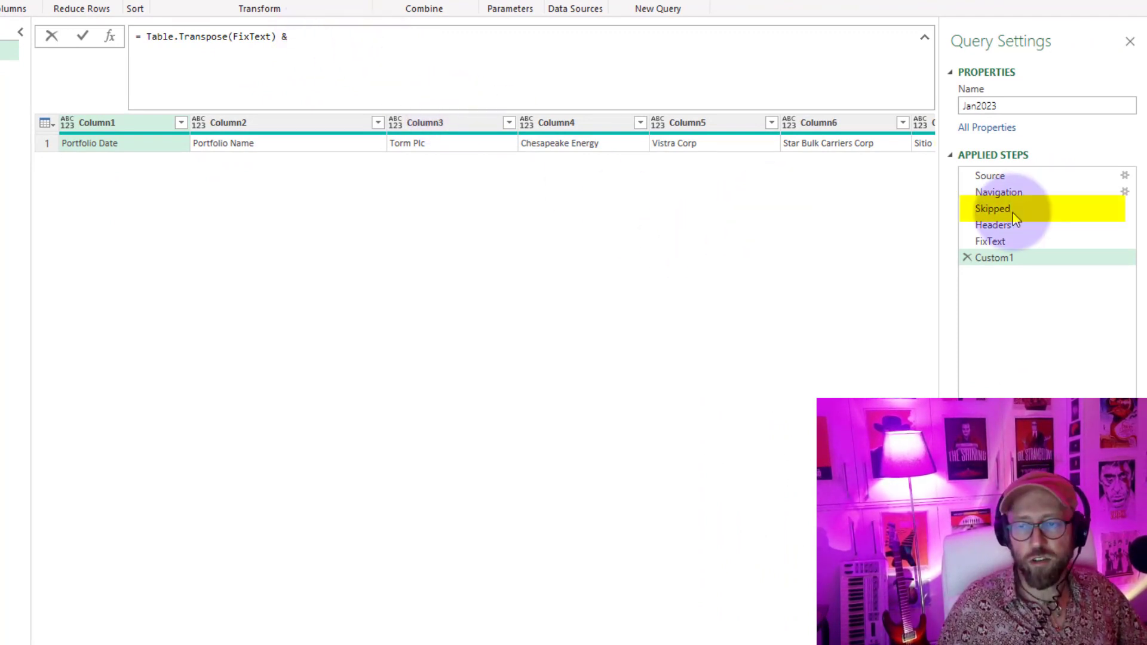
{"action": "type", "text": "Skipped"}
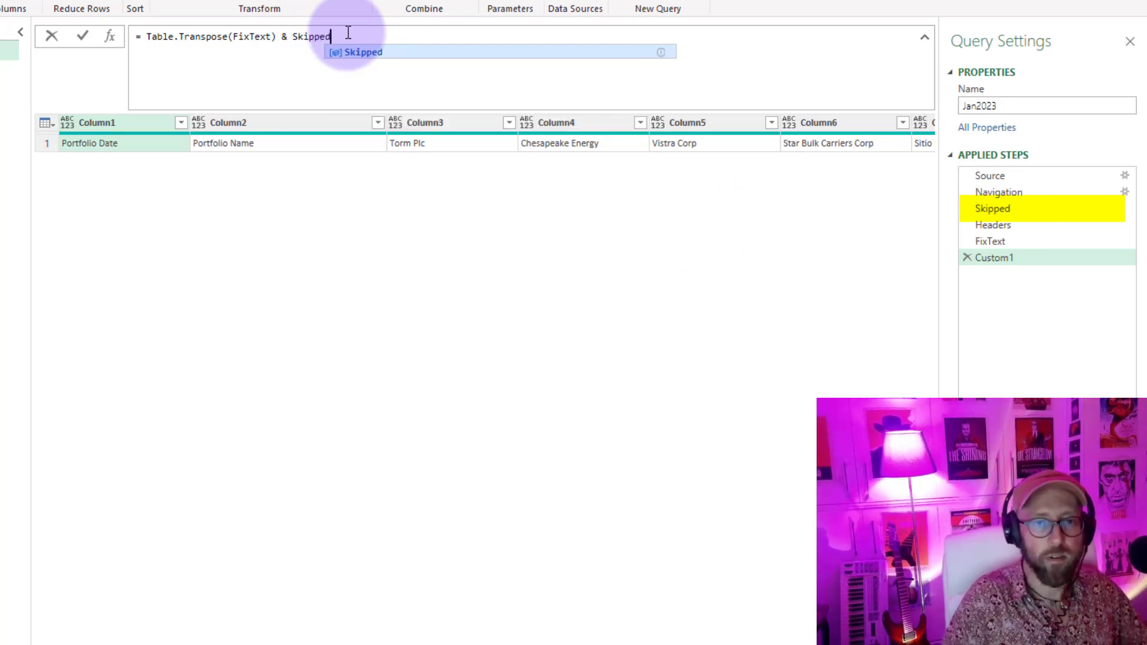
{"action": "key", "text": "Return"}
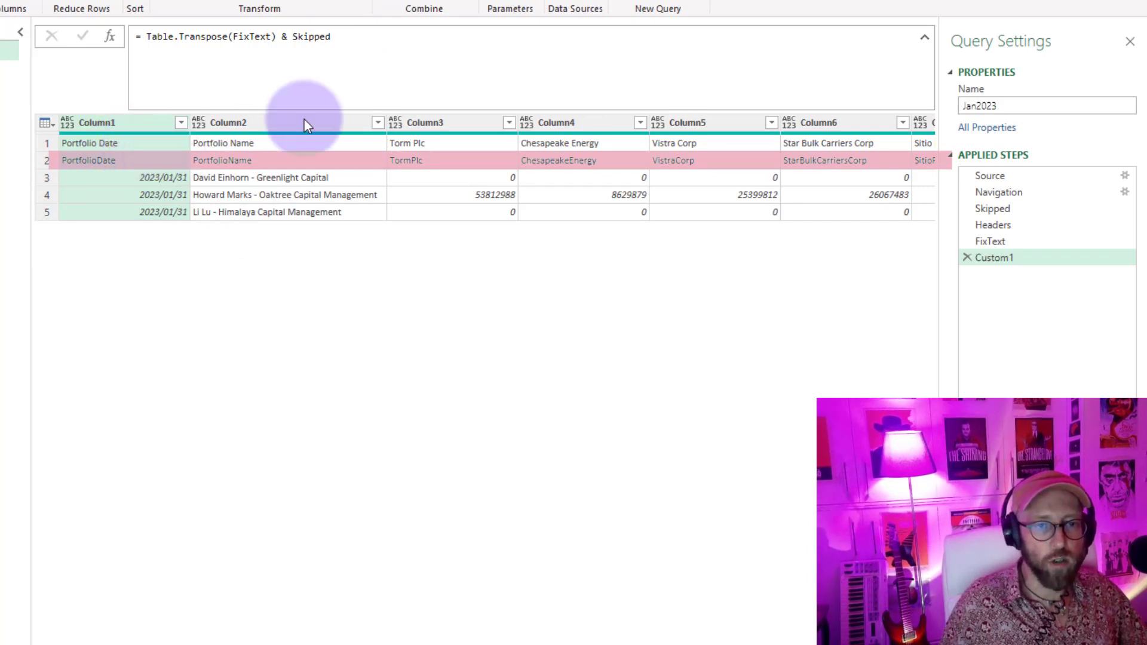
Change Skipped to Table.Skip(Skipped) so the duplicated old header row is dropped
{"action": "left_click", "coordinate": [51, 160]}
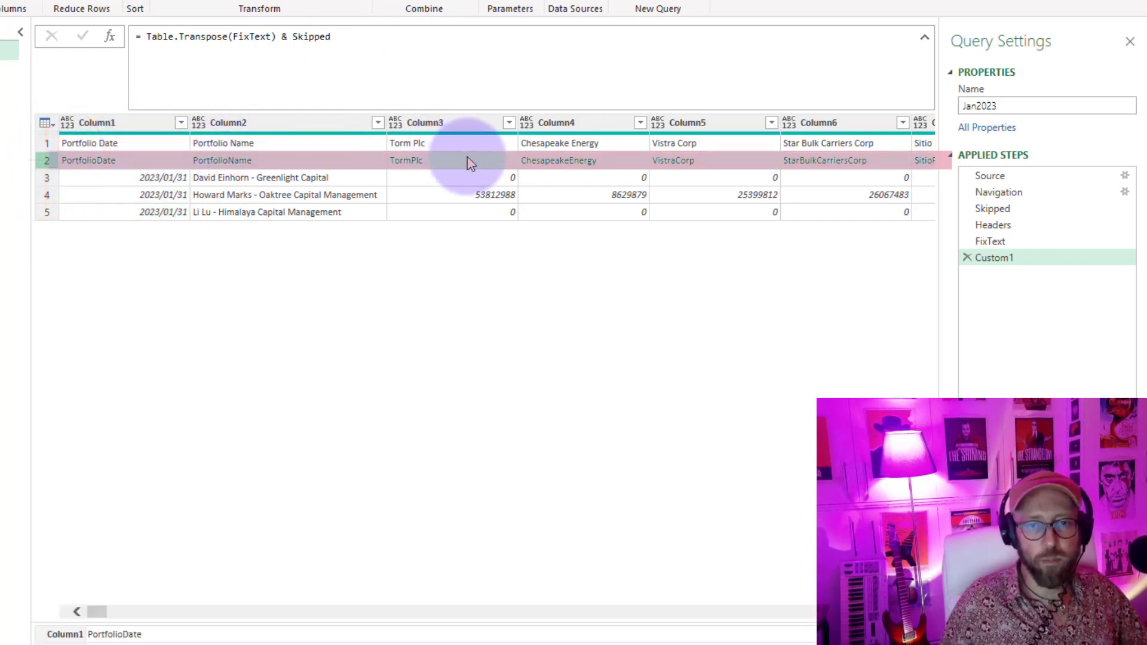
{"action": "left_click", "coordinate": [452, 145]}
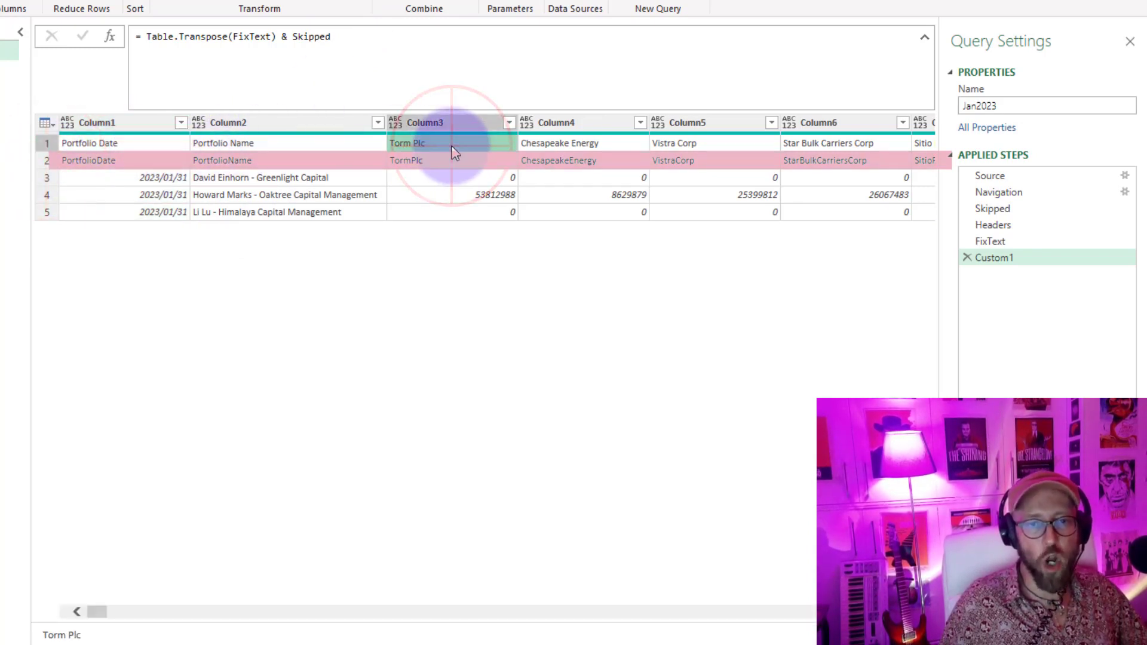
{"action": "left_click", "coordinate": [49, 143]}
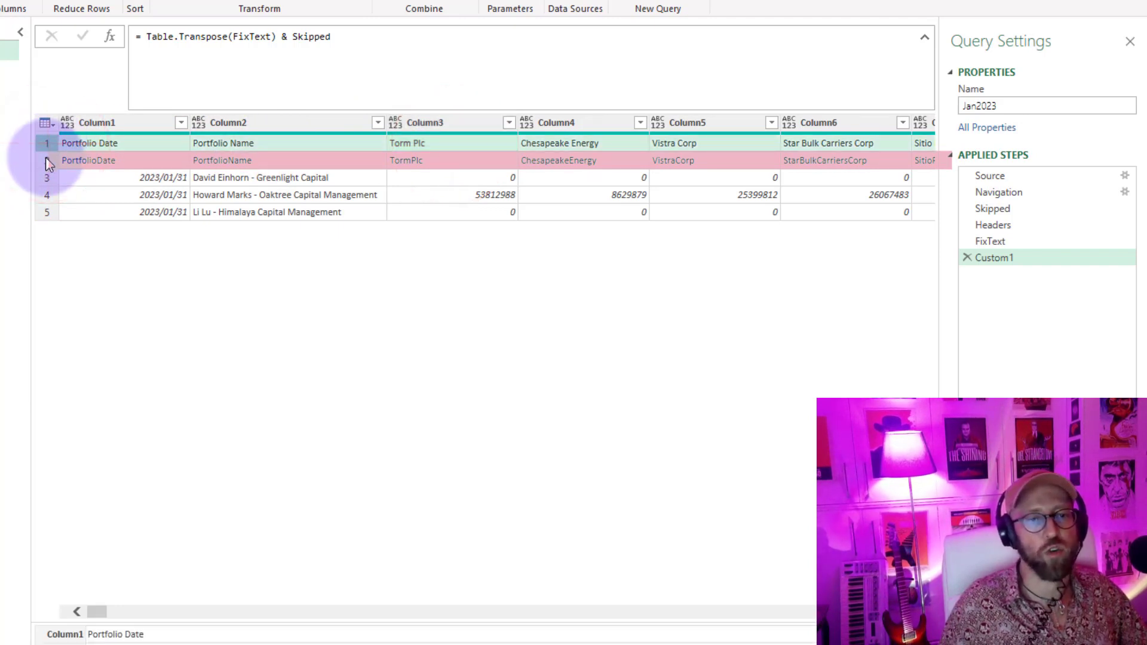
{"action": "left_click", "coordinate": [46, 159]}
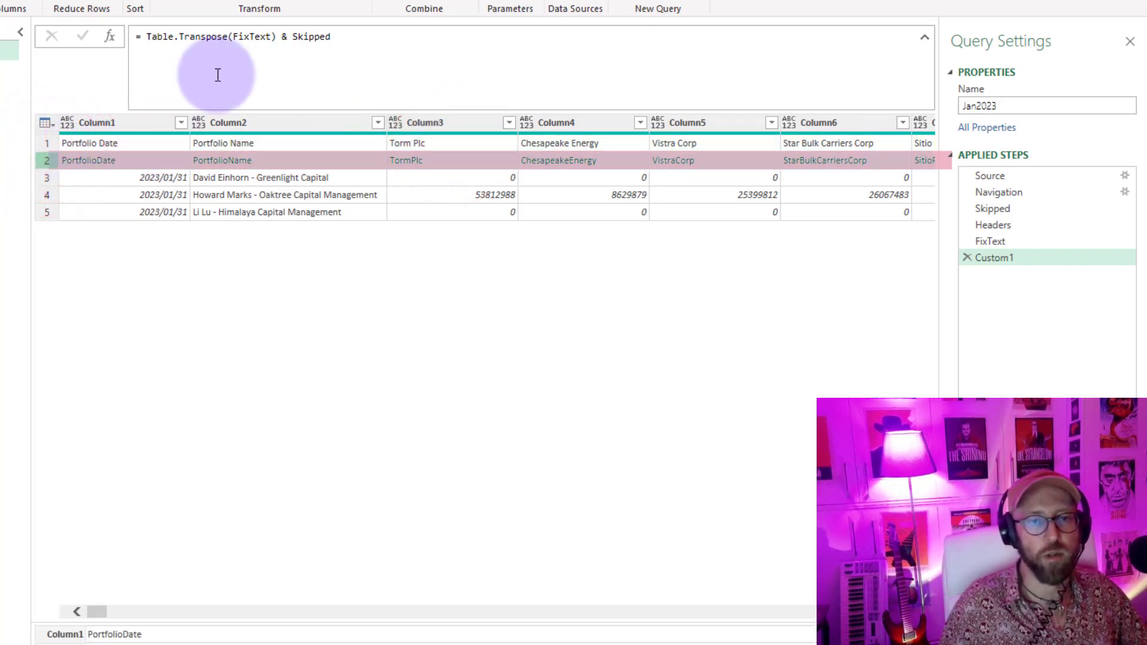
{"action": "double_click", "coordinate": [311, 37]}
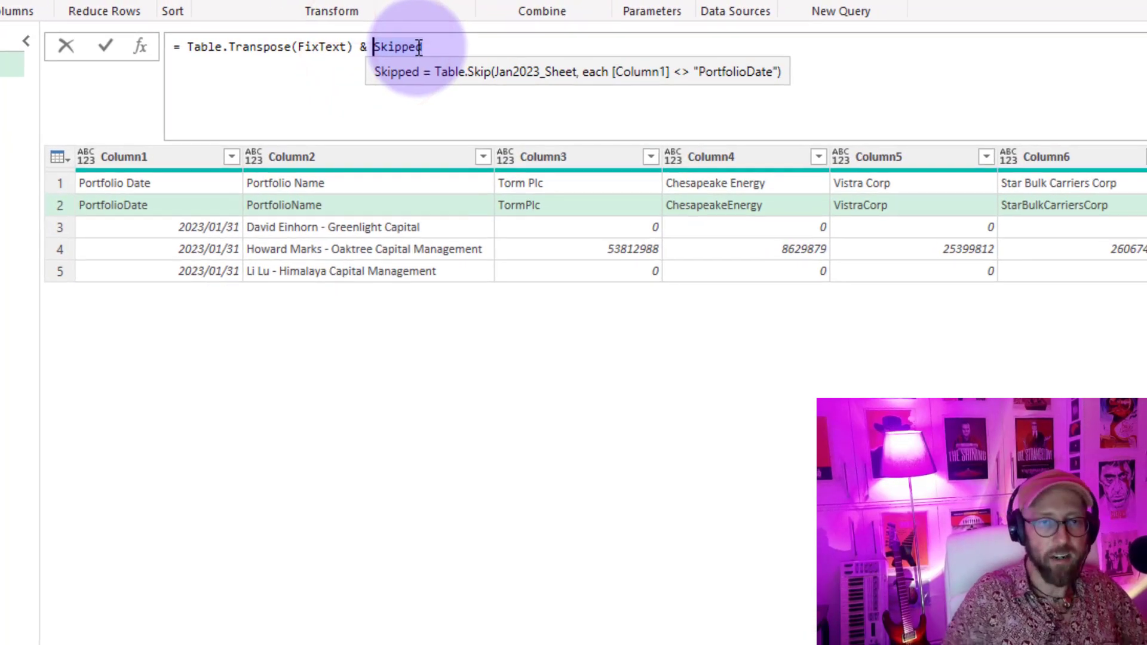
{"action": "type", "text": "Table.Skip(Skipped"}
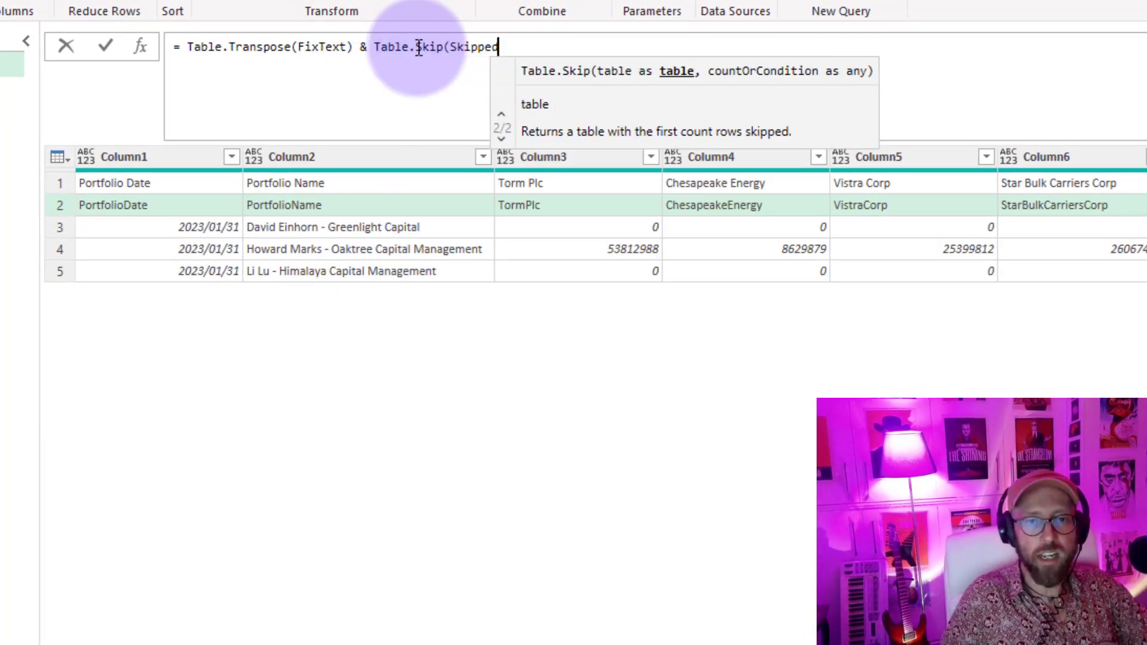
{"action": "type", "text": ")"}
{"action": "key", "text": "Return"}
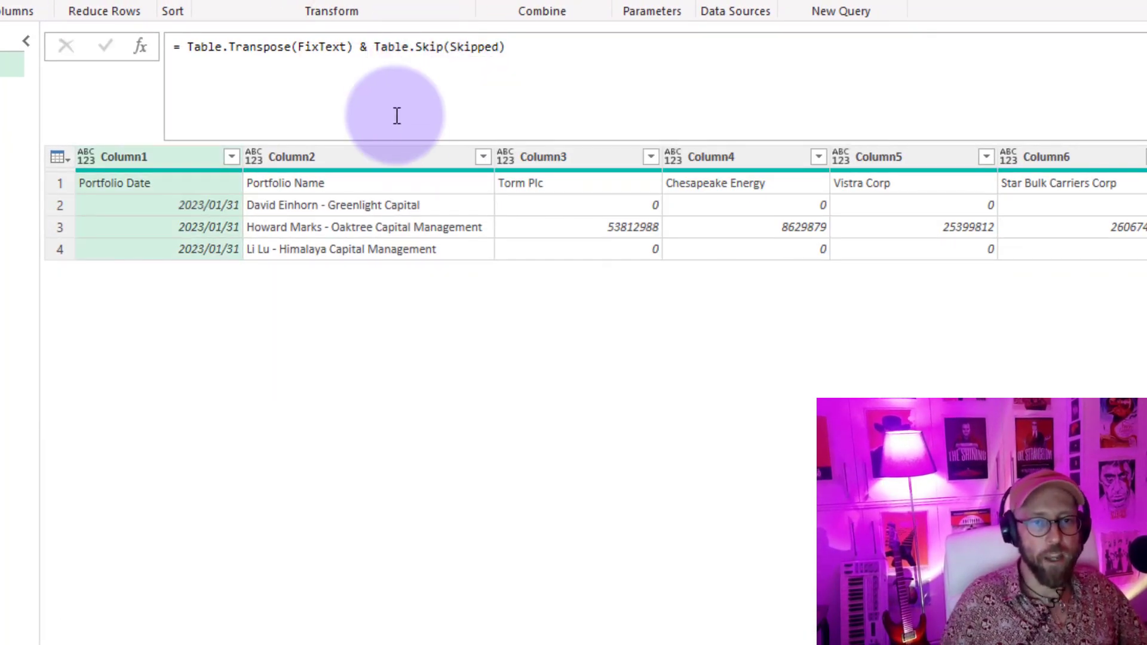
Wrap the combined formula in Table.PromoteHeaders( … ) so Portfolio Date, Portfolio Name and stock names become headers
{"action": "left_click", "coordinate": [182, 46]}
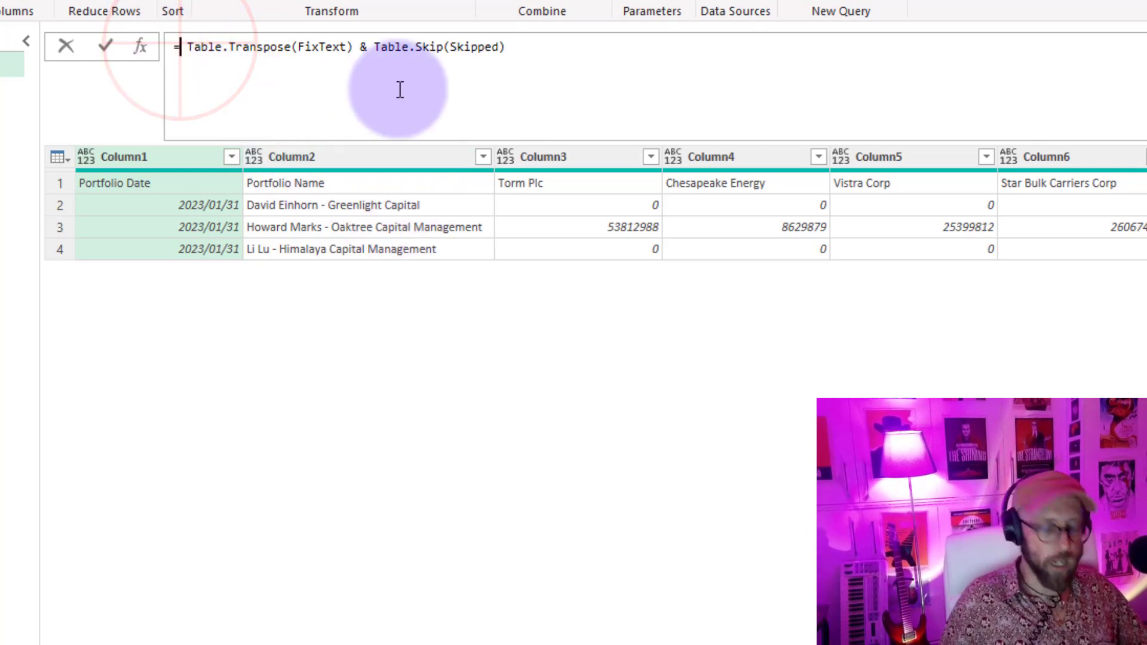
{"action": "type", "text": "tableprom"}
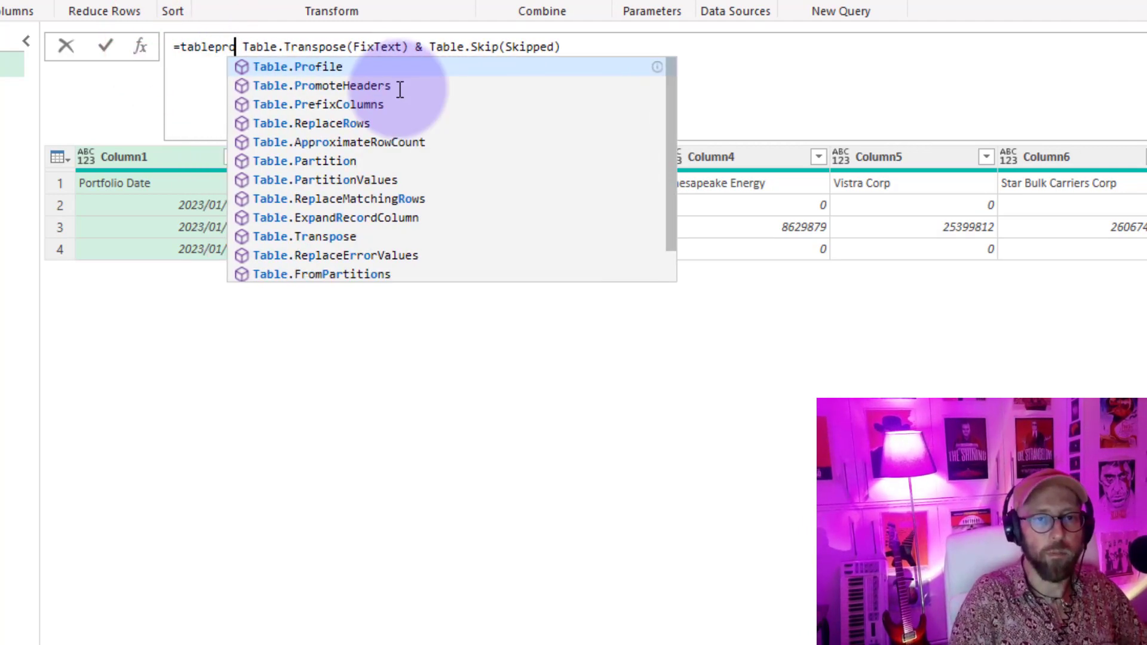
{"action": "key", "text": "Tab"}
{"action": "type", "text": "("}
{"action": "key", "text": "End"}
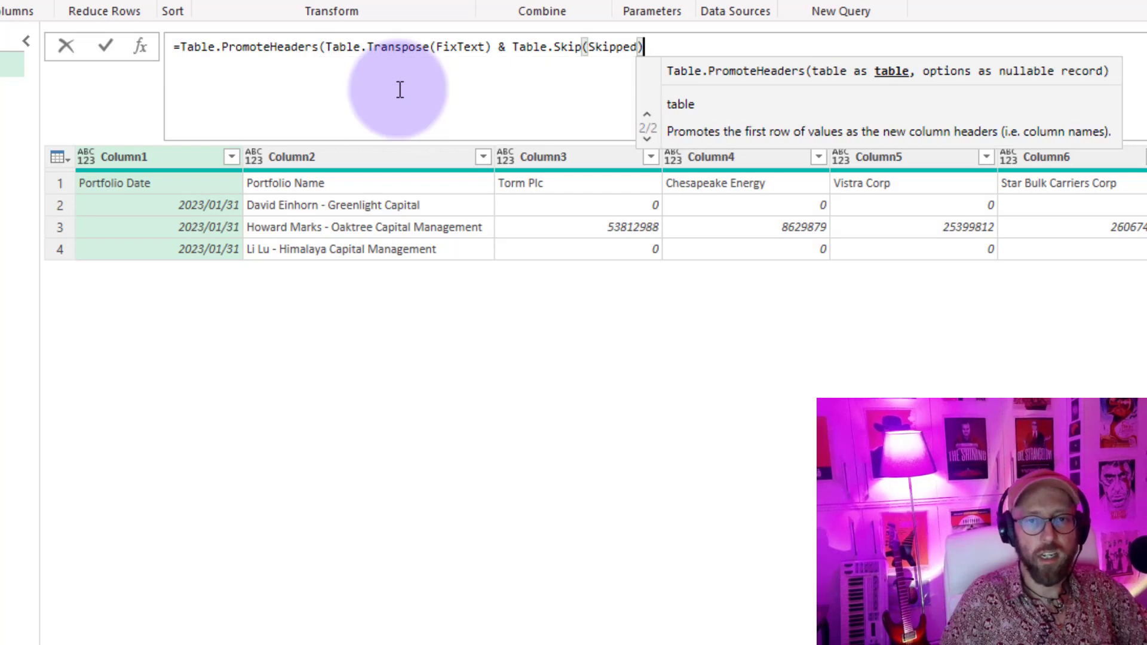
{"action": "type", "text": ")"}
{"action": "key", "text": "Return"}
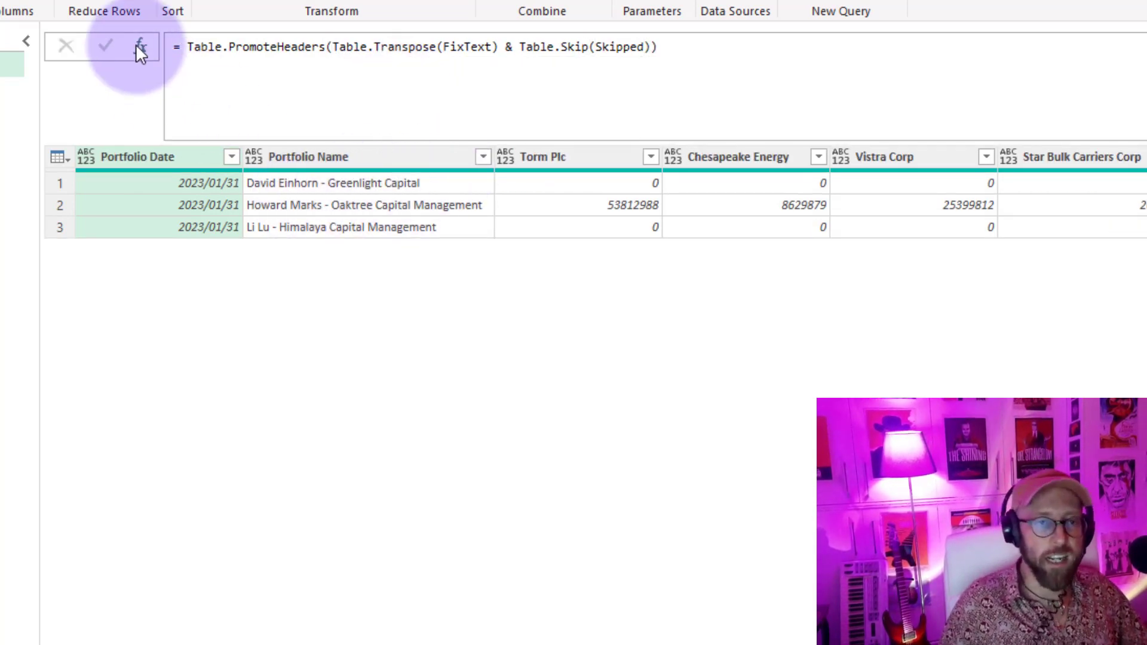
{"action": "left_click", "coordinate": [576, 156]}
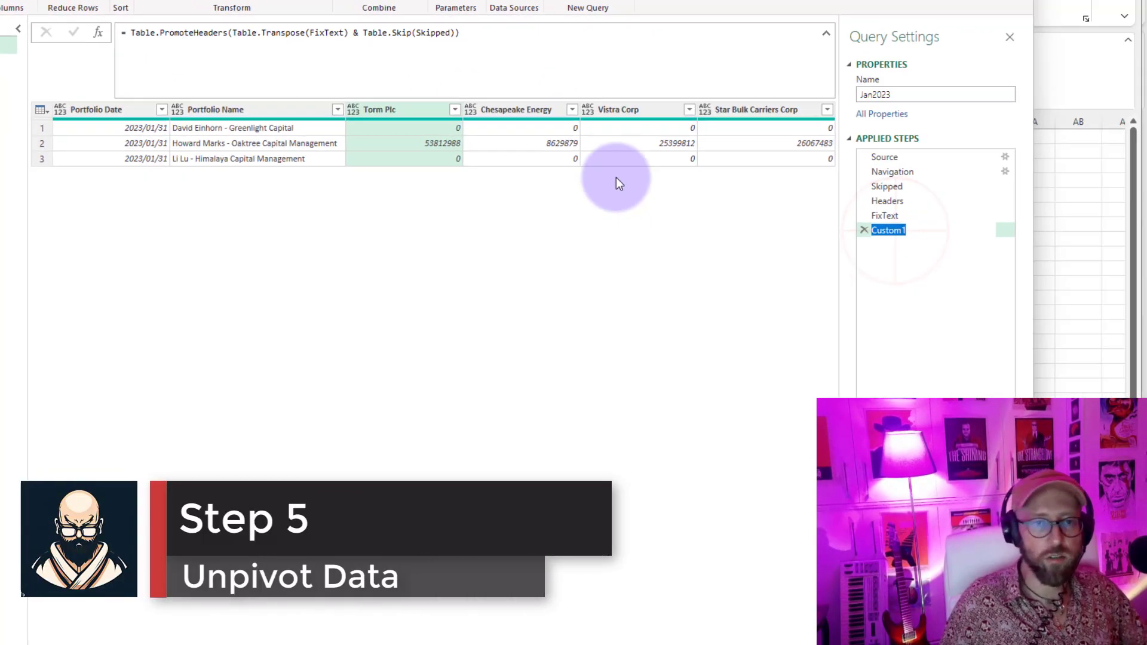
Rename the header-promoting step to Promote and start a new step from it
{"action": "key", "text": "F2"}
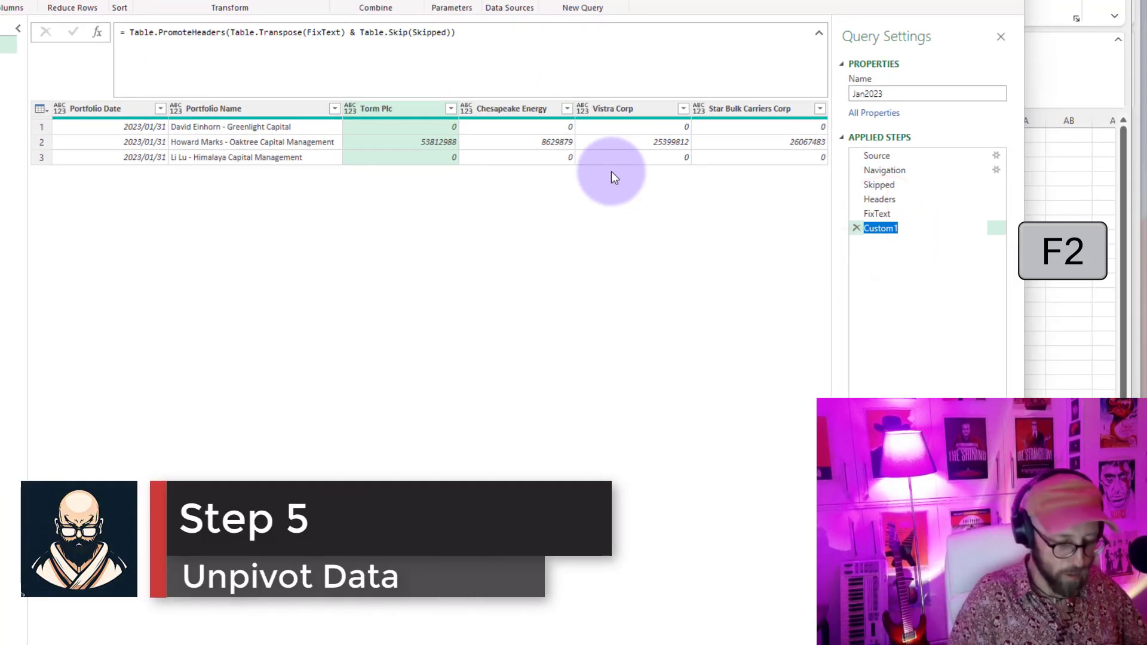
{"action": "type", "text": "Promote"}
{"action": "key", "text": "Return"}
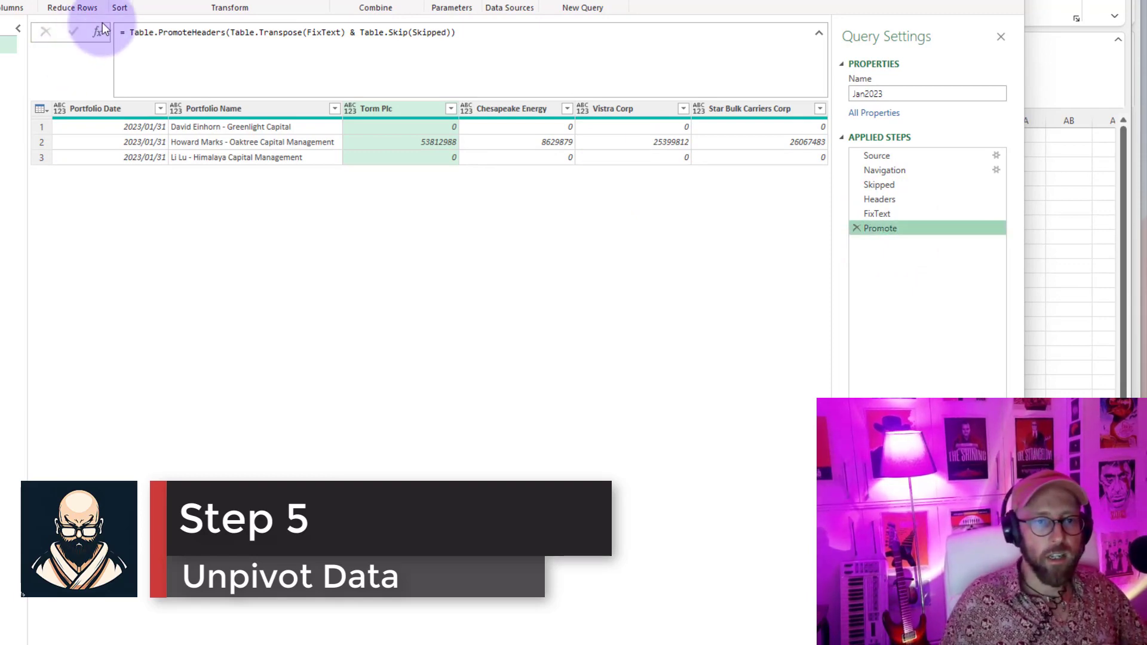
{"action": "left_click", "coordinate": [99, 30]}
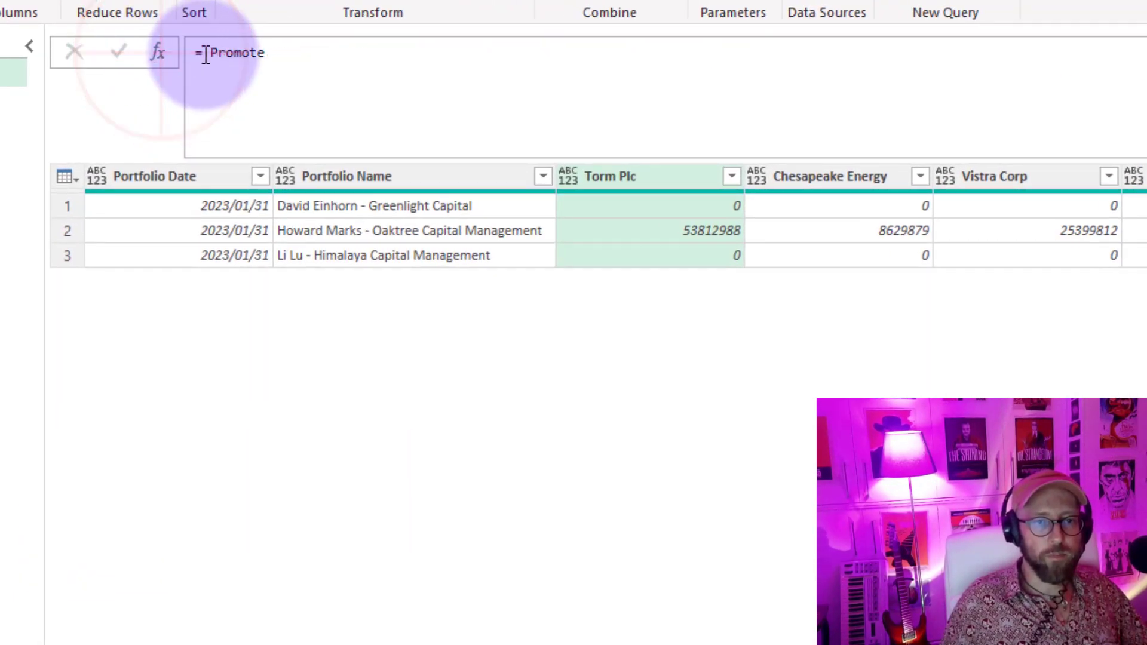
Enter Table.UnpivotOtherColumns(Promote, {"Portfolio Date", "Portfolio Name"}, "Stock", "NrOfStocks")
{"action": "type", "text": "tableu"}
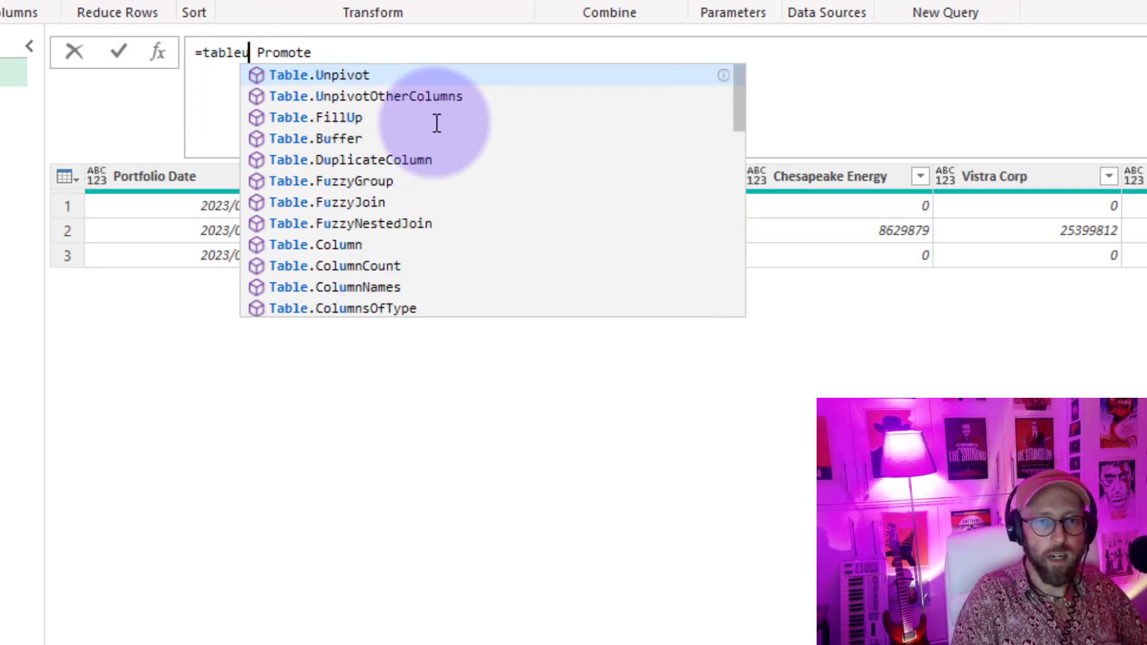
{"action": "type", "text": "n"}
{"action": "key", "text": "Down"}
{"action": "key", "text": "Tab"}
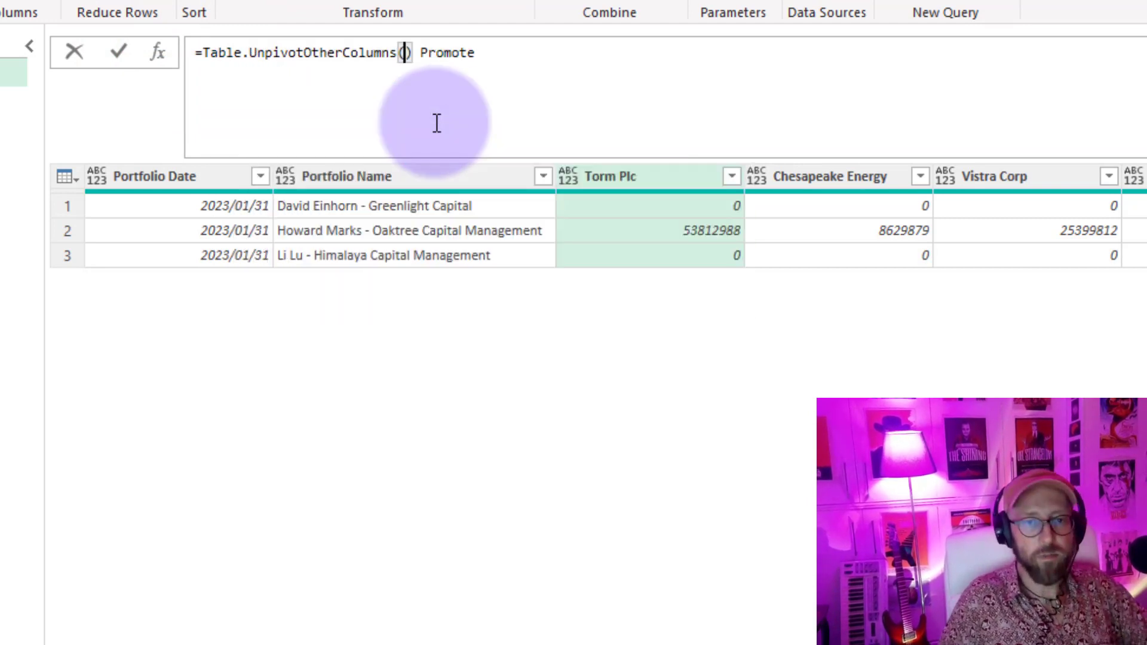
{"action": "key", "text": "Delete"}
{"action": "key", "text": "Delete"}
{"action": "key", "text": "End"}
{"action": "type", "text": ", "}
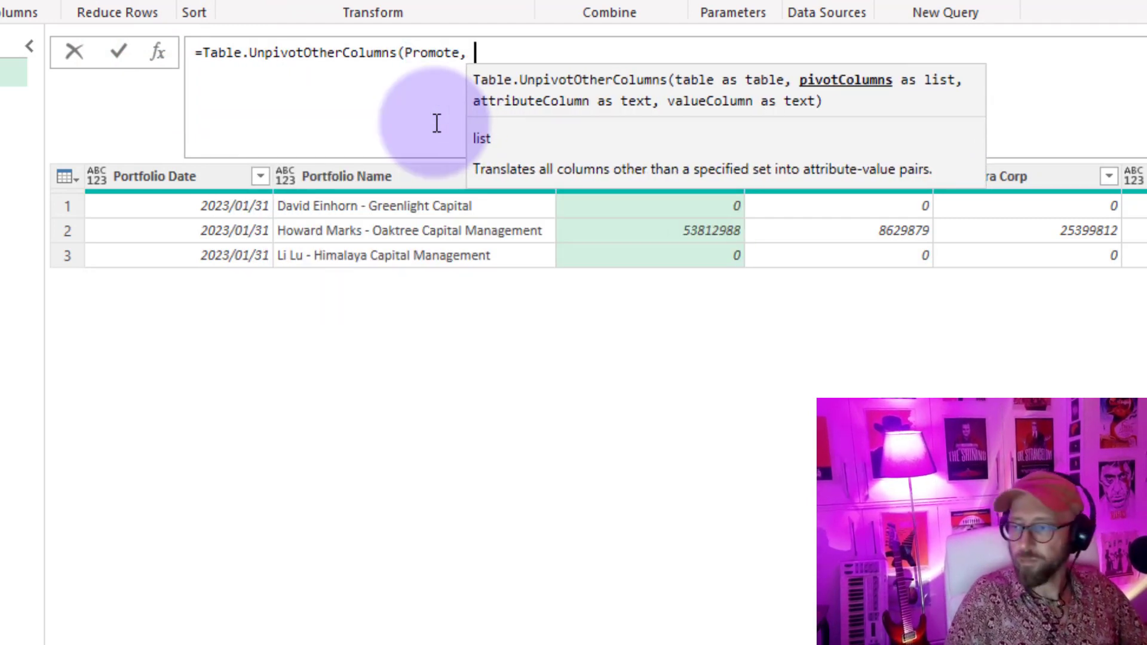
{"action": "type", "text": "\"\""}
{"action": "key", "text": "BackSpace"}
{"action": "key", "text": "BackSpace"}
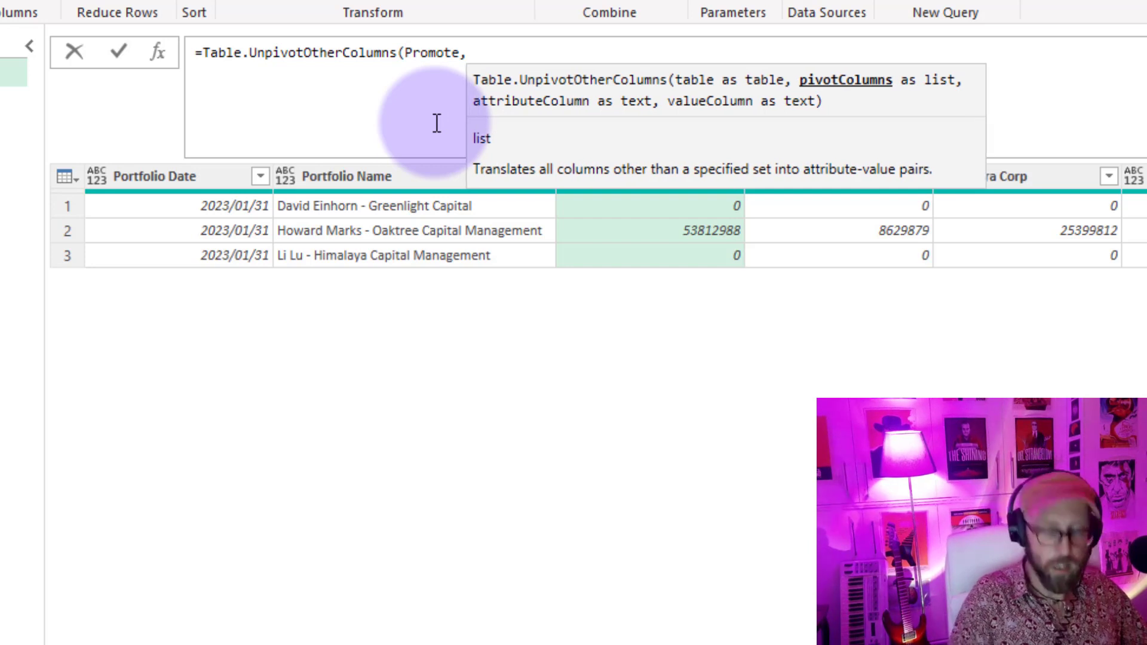
{"action": "type", "text": "{\"P"}
{"action": "type", "text": "ortfolio Dat"}
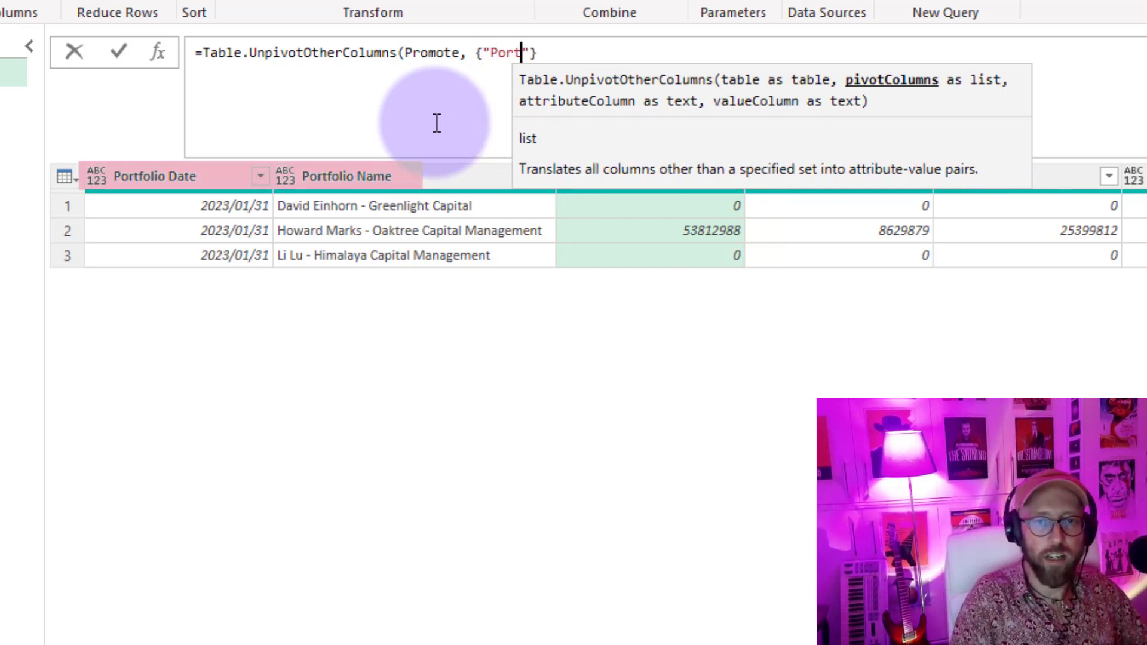
{"action": "type", "text": "e\""}
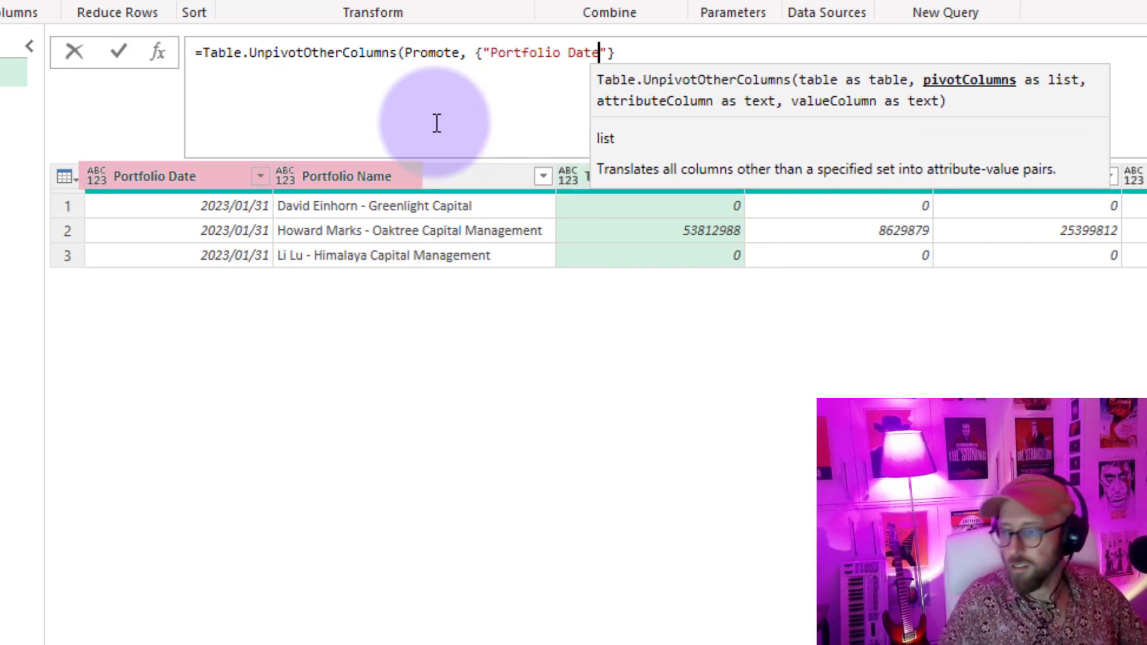
{"action": "type", "text": ", \"Portfol"}
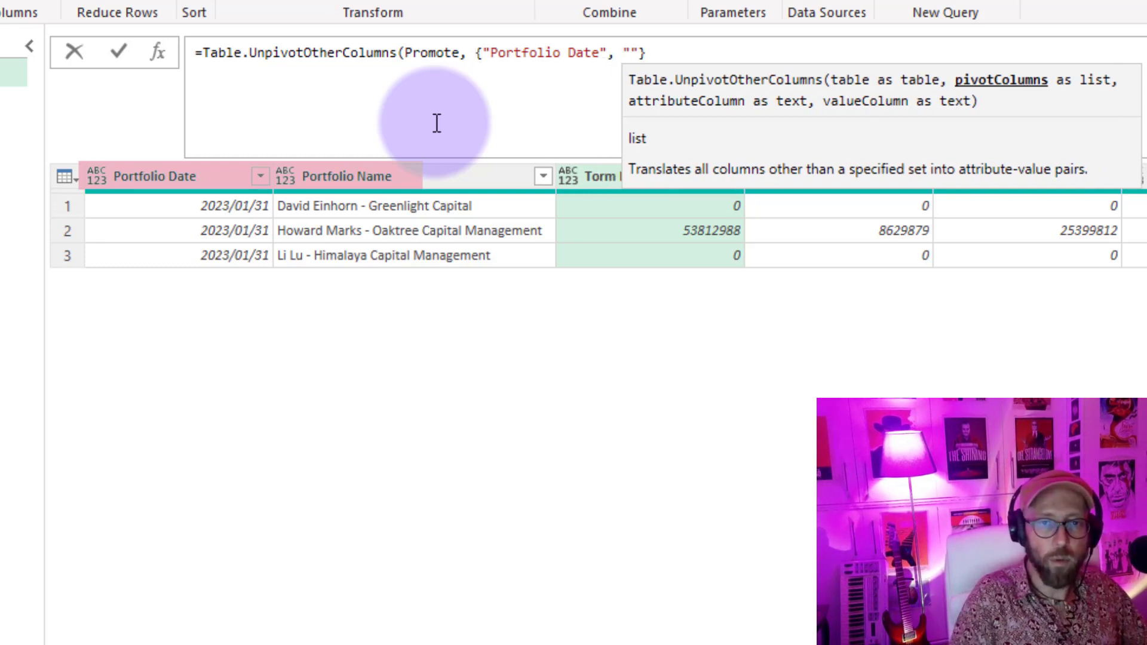
{"action": "type", "text": "io Name\""}
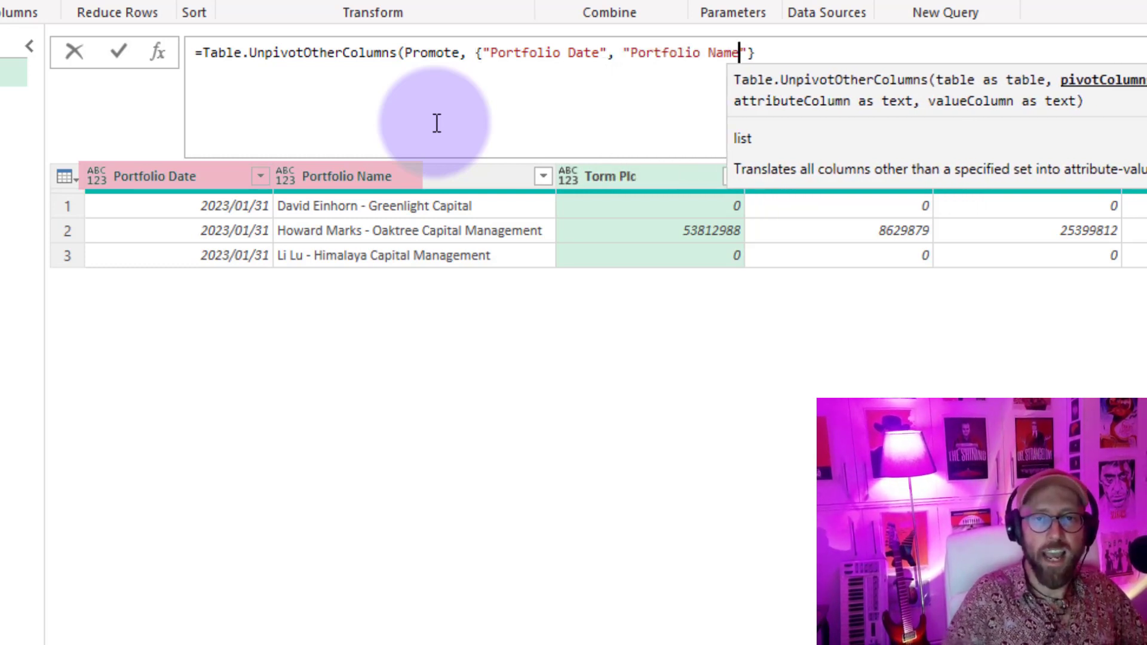
{"action": "type", "text": "}"}
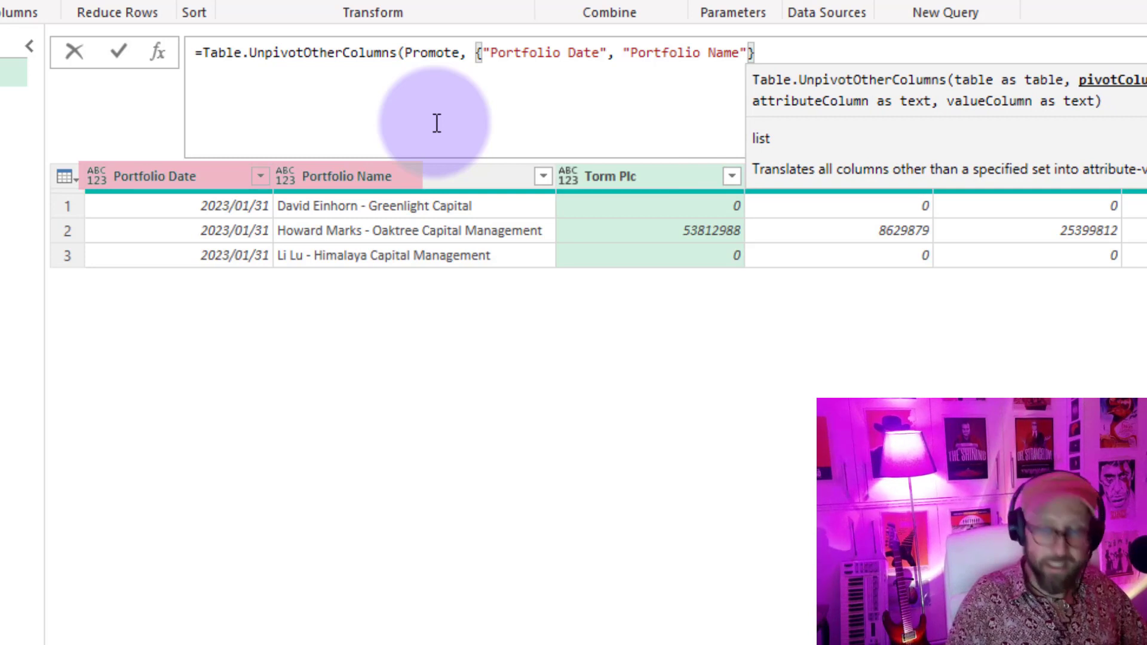
{"action": "type", "text": ", \""}
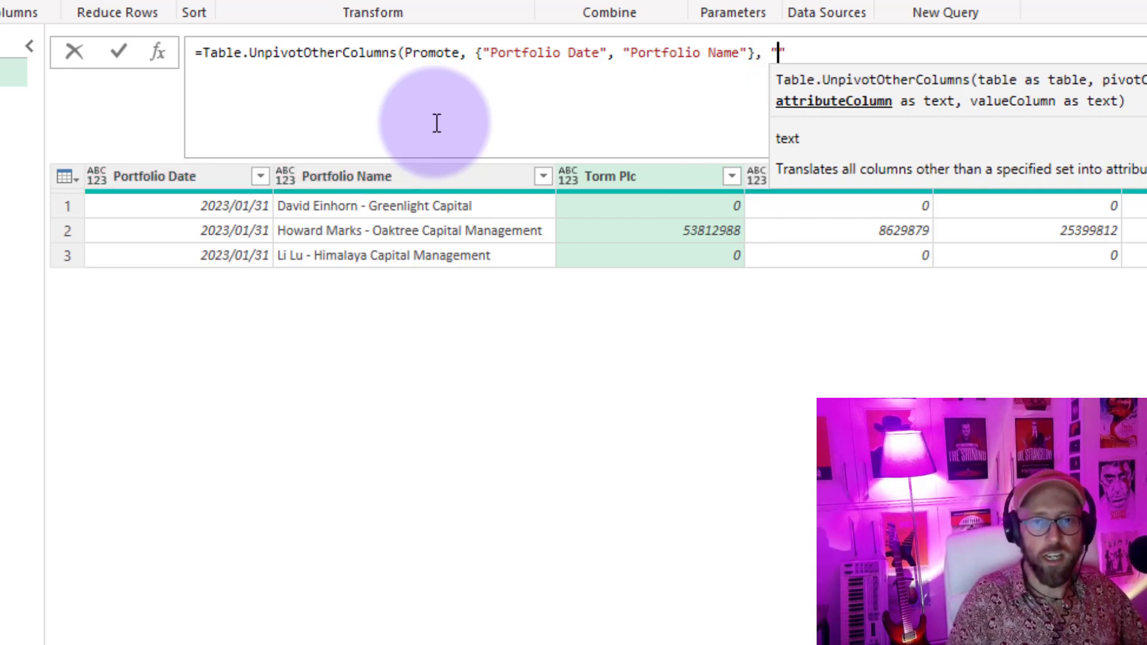
{"action": "type", "text": "Stock\""}
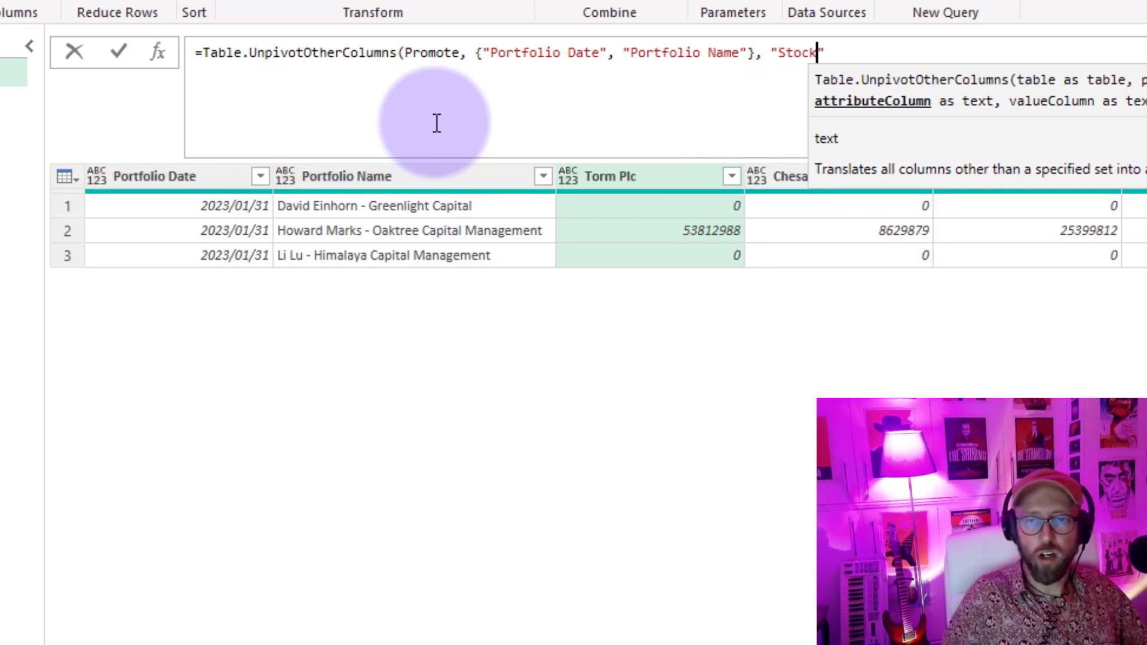
{"action": "type", "text": ", "}
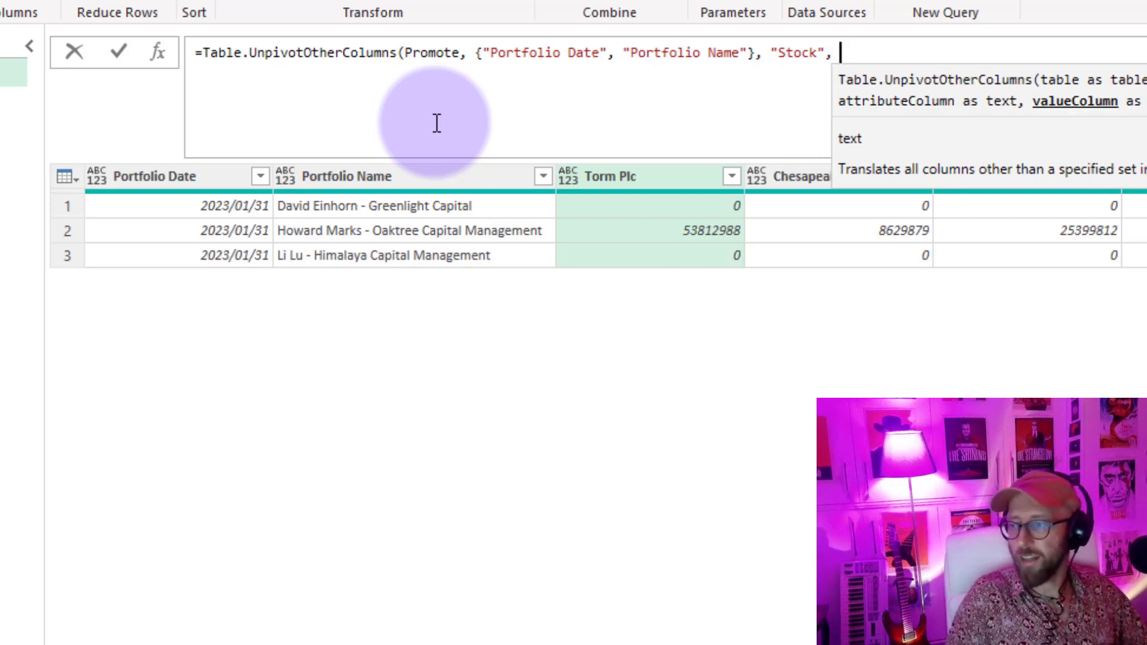
{"action": "type", "text": "\"NrOfStocks"}
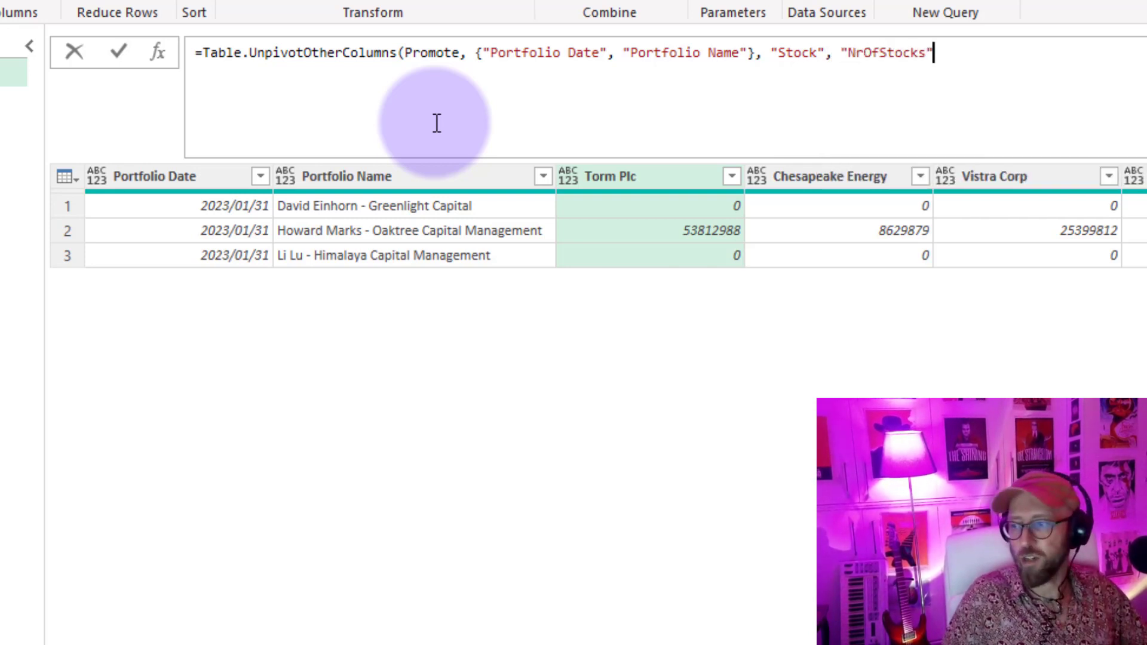
{"action": "key", "text": "Return"}
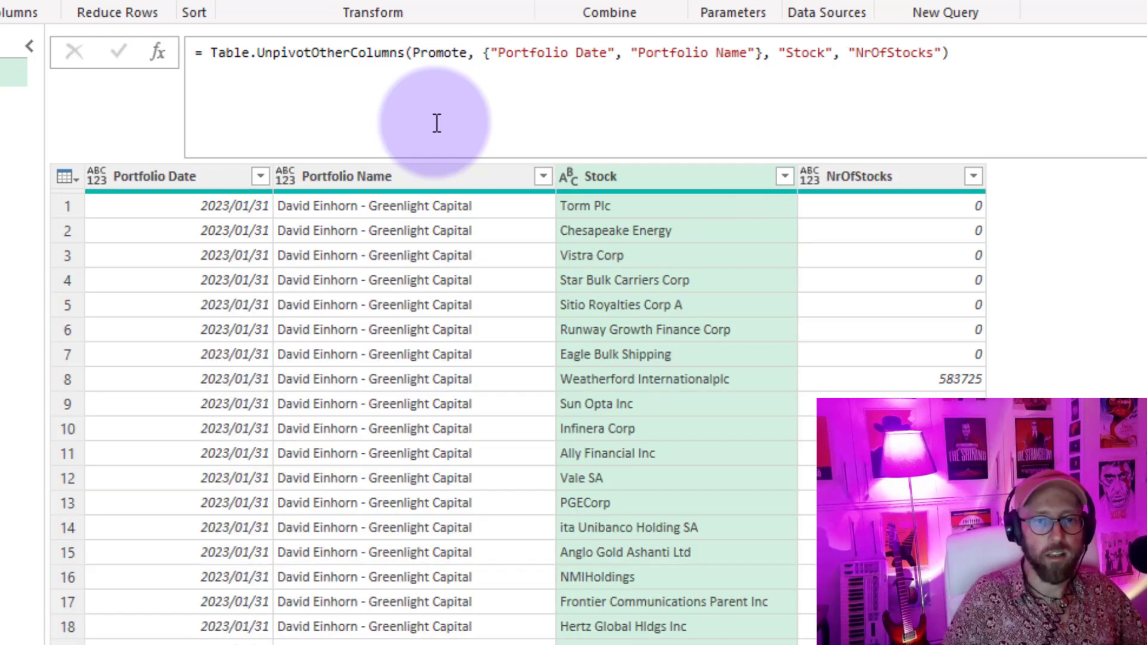
Duplicate the Jan2023 query as a backup copy
{"action": "scroll", "coordinate": [614, 358], "scroll_direction": "down", "scroll_amount": 5}
{"action": "scroll", "coordinate": [620, 346], "scroll_direction": "up", "scroll_amount": 5}
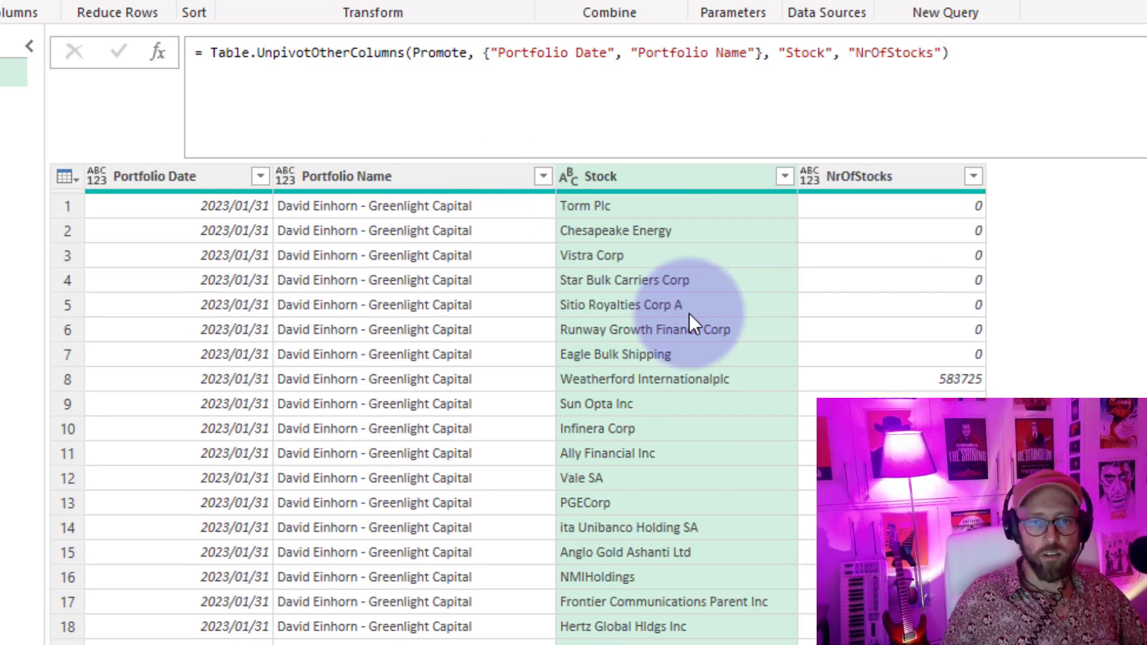
{"action": "left_click", "coordinate": [687, 257]}
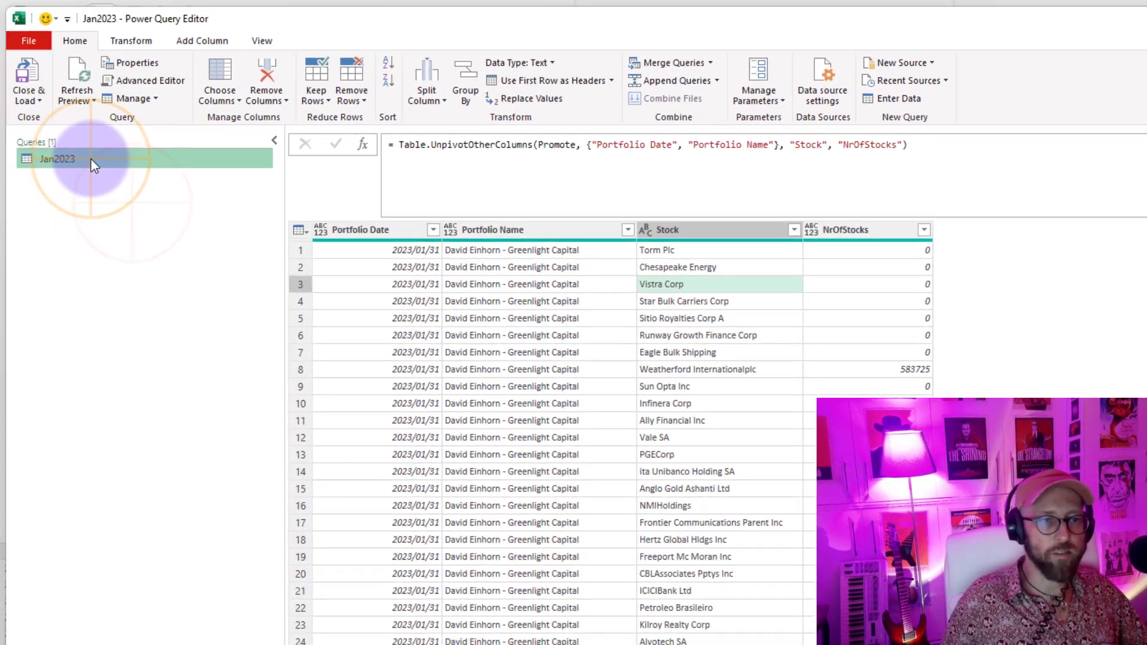
{"action": "right_click", "coordinate": [92, 163]}
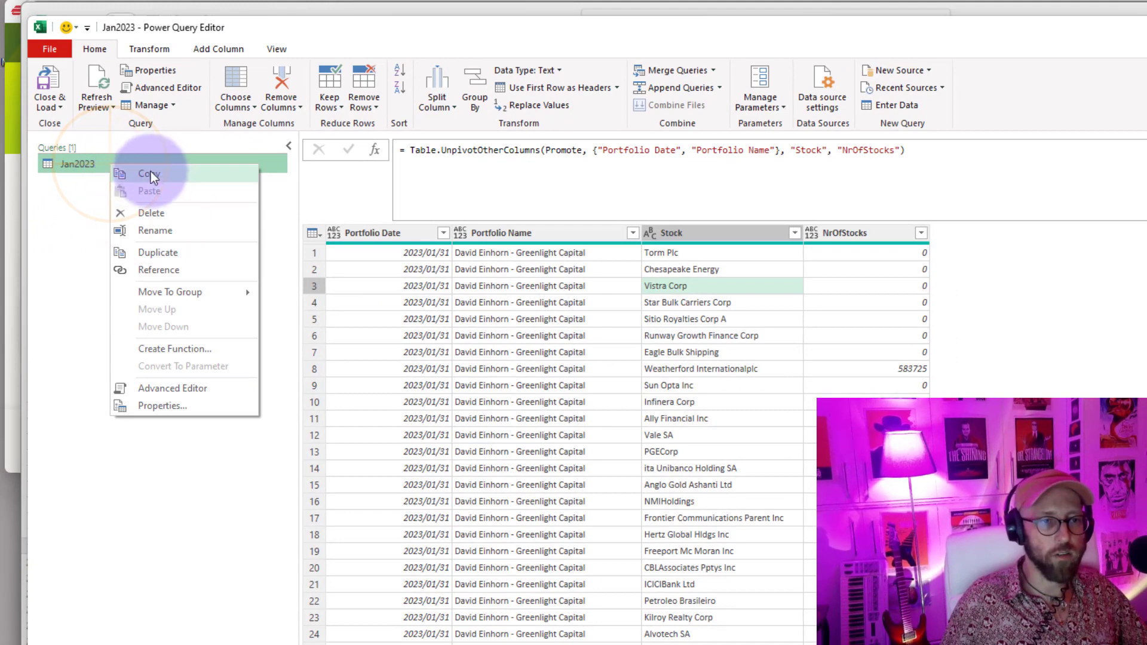
{"action": "left_click", "coordinate": [87, 159]}
{"action": "right_click", "coordinate": [94, 160]}
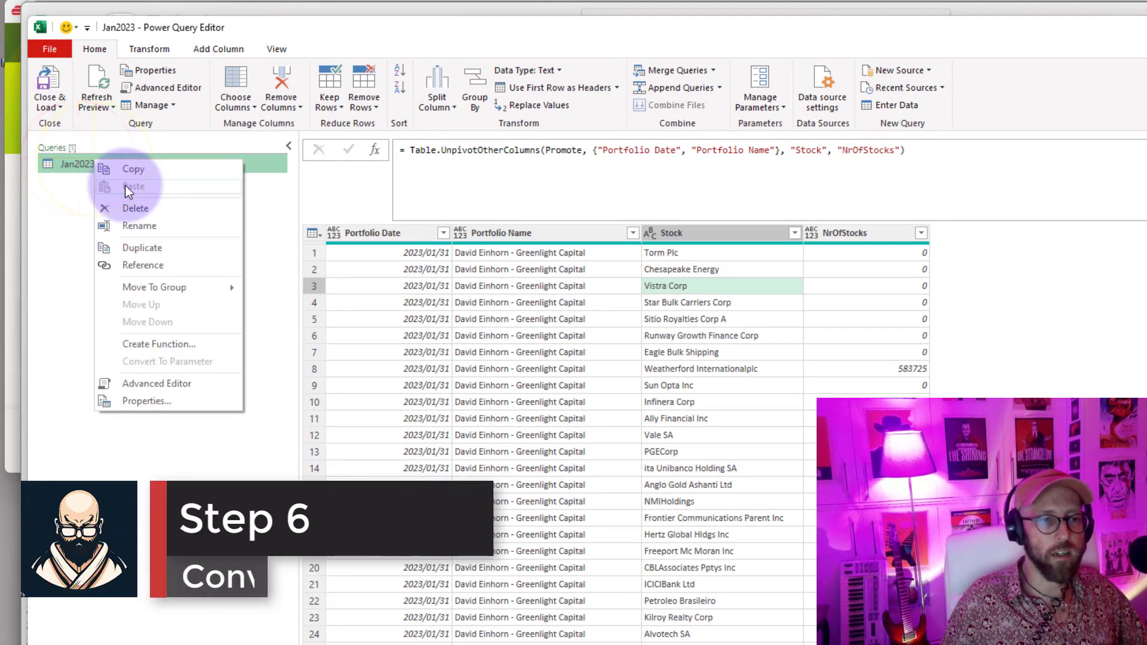
{"action": "left_click", "coordinate": [141, 248]}
In Advanced Editor, prepend (inputtable as table) =>, delete the Source lines, and replace Jan2023_Sheet with inputtable
{"action": "left_click", "coordinate": [103, 163]}
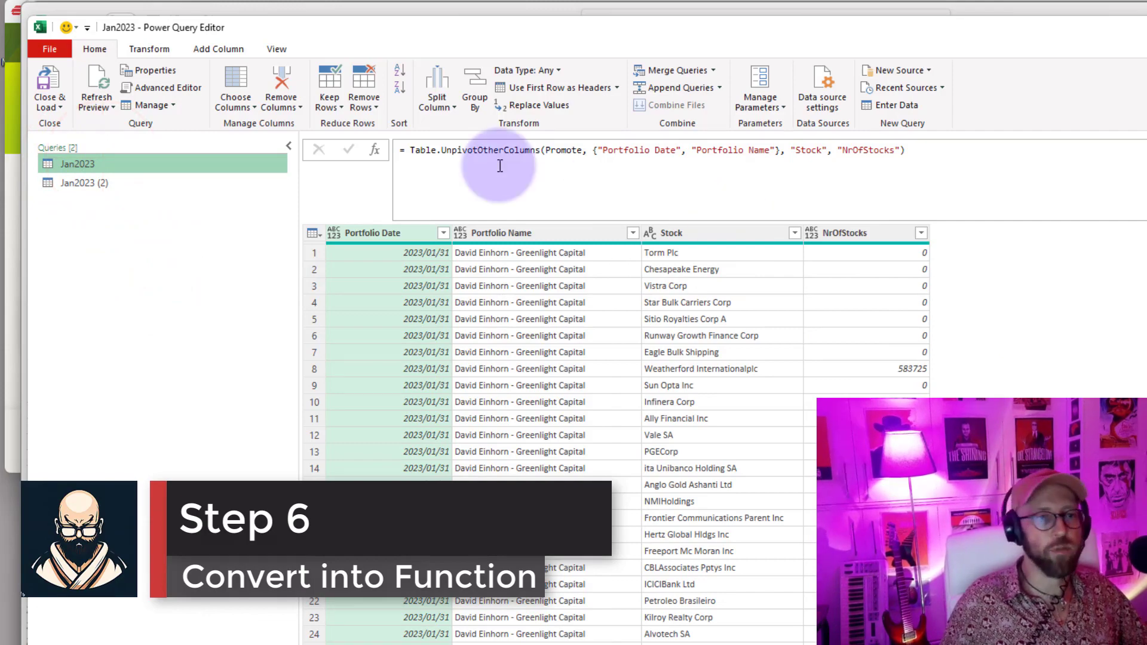
{"action": "left_click", "coordinate": [174, 86]}
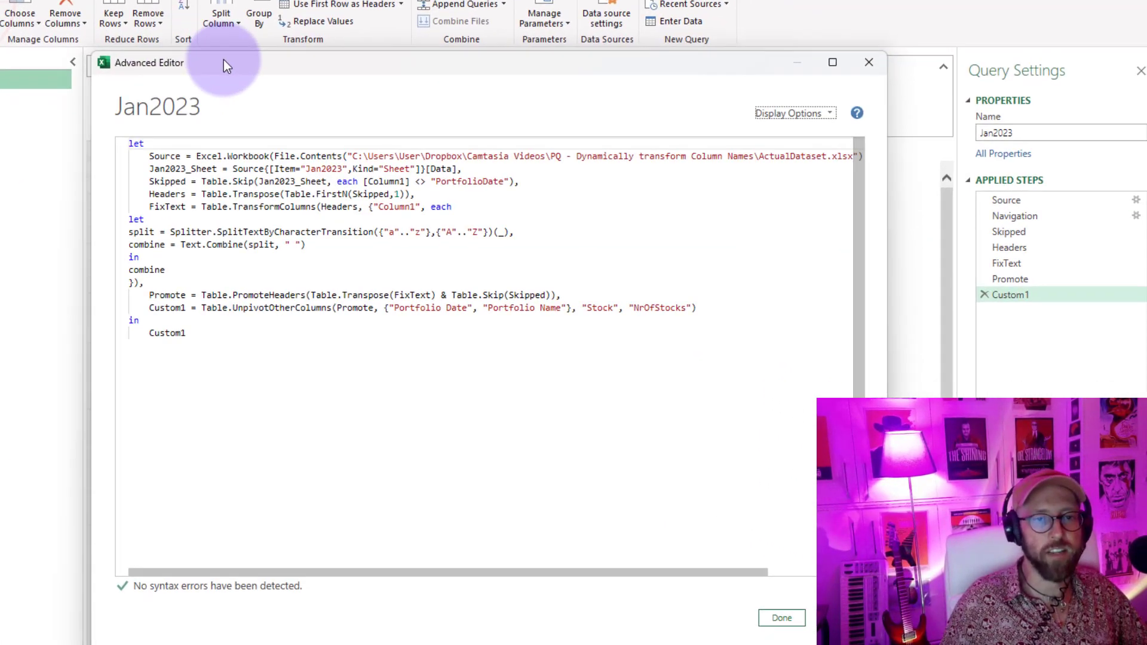
{"action": "left_click", "coordinate": [67, 117]}
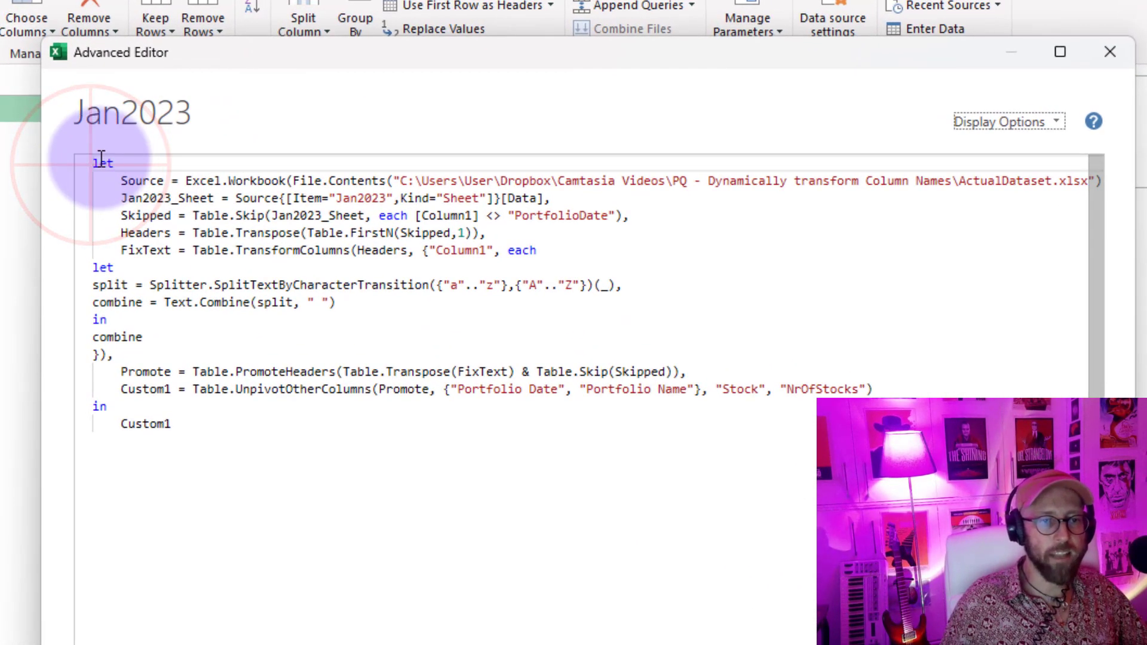
{"action": "key", "text": "Return"}
{"action": "key", "text": "Up"}
{"action": "type", "text": "9"}
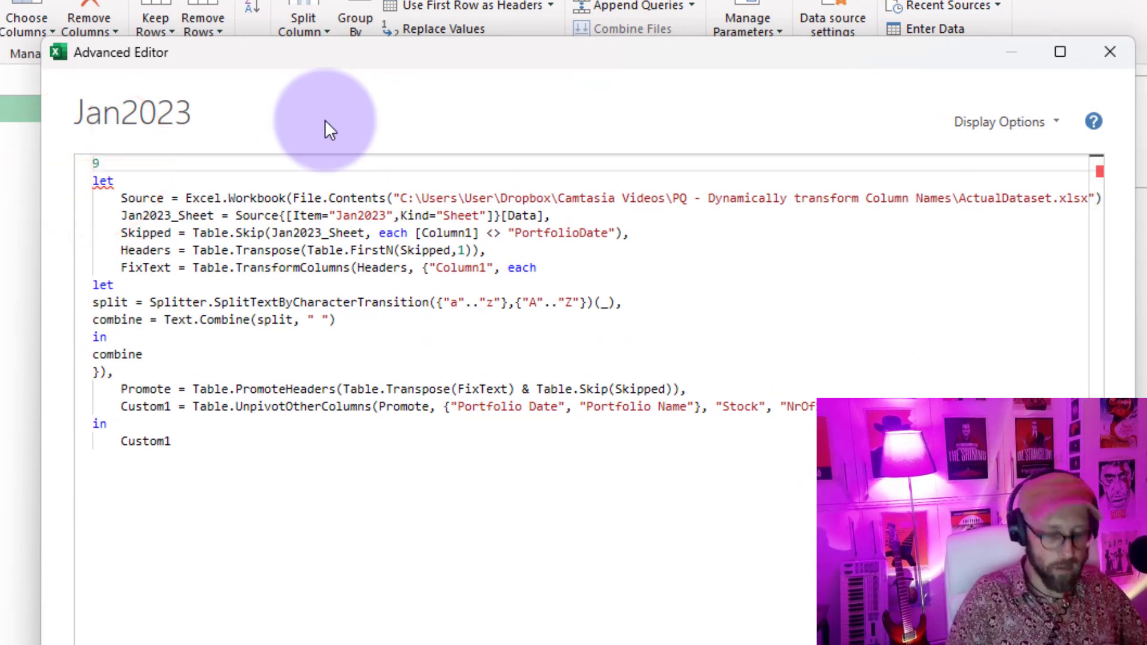
{"action": "type", "text": "inputtable"}
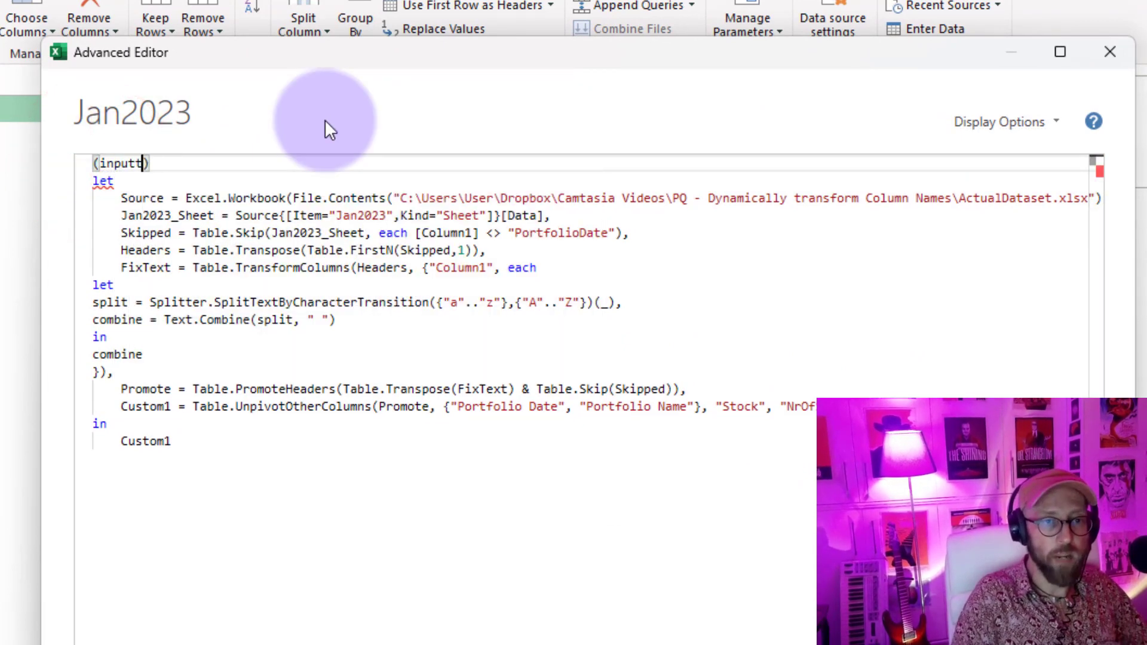
{"action": "type", "text": " as"}
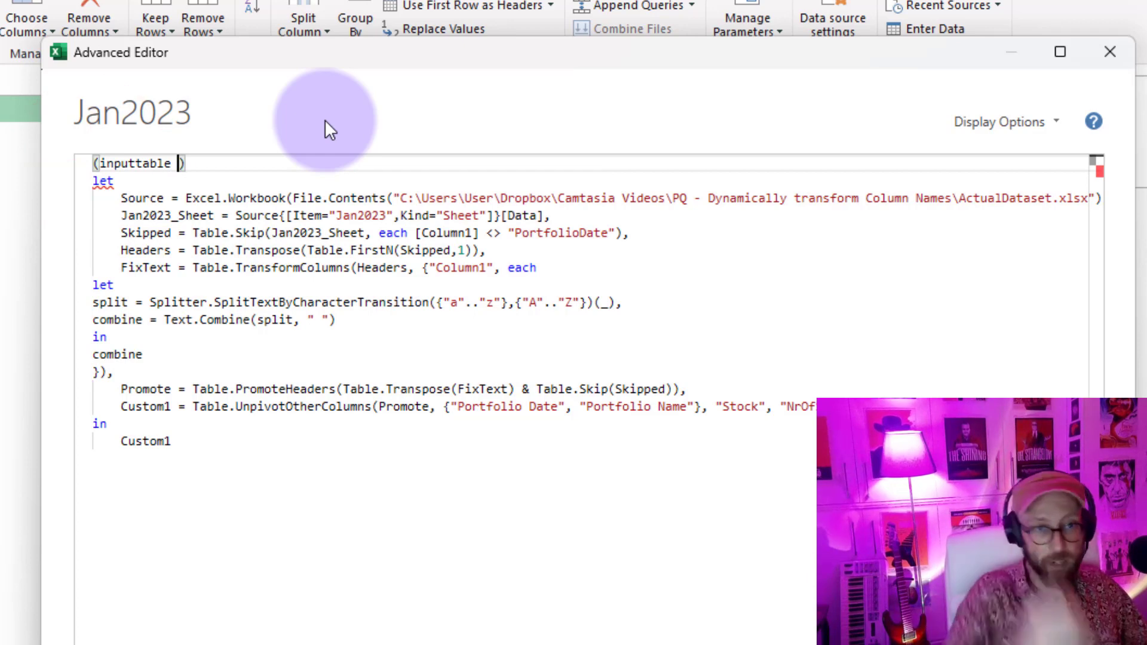
{"action": "type", "text": " table) ="}
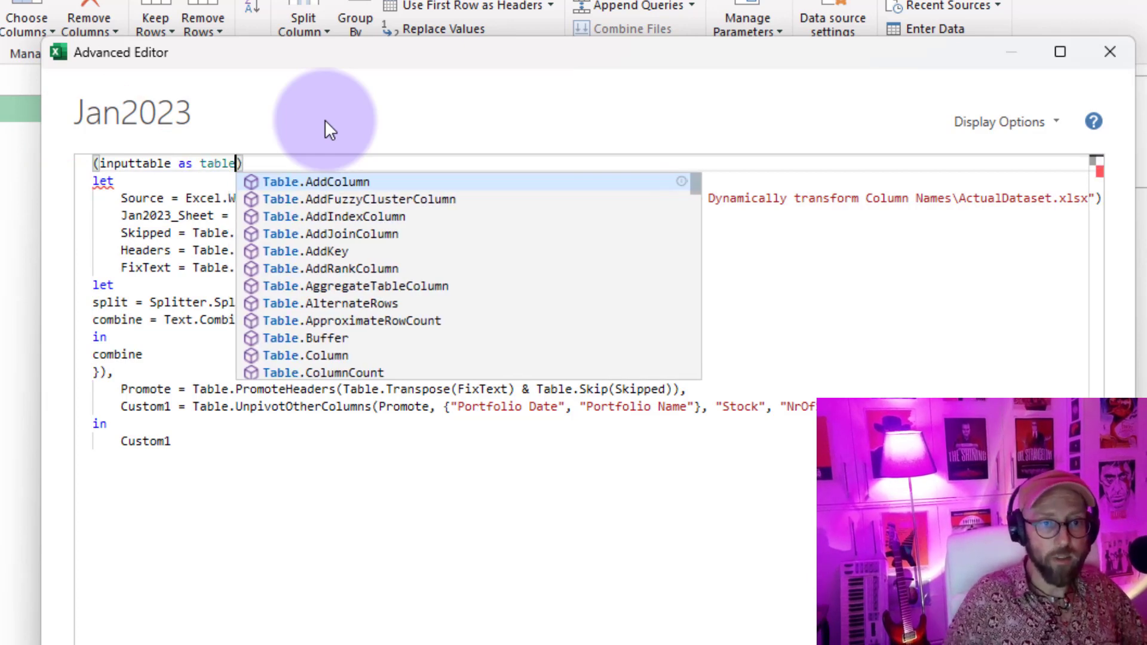
{"action": "type", "text": ">"}
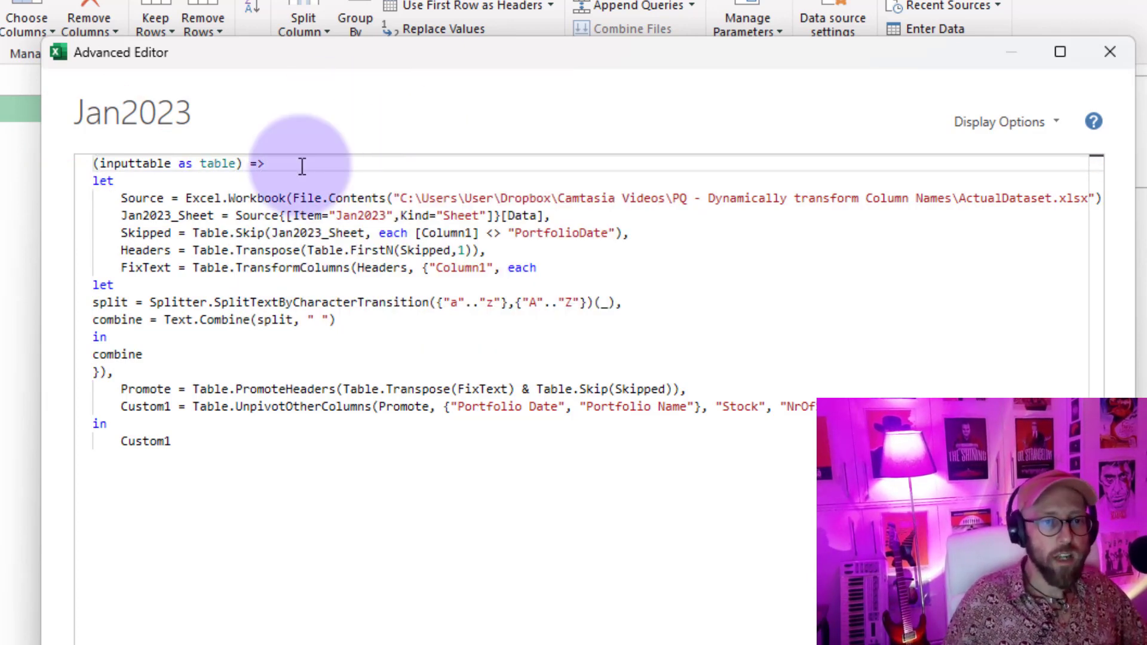
{"action": "double_click", "coordinate": [144, 163]}
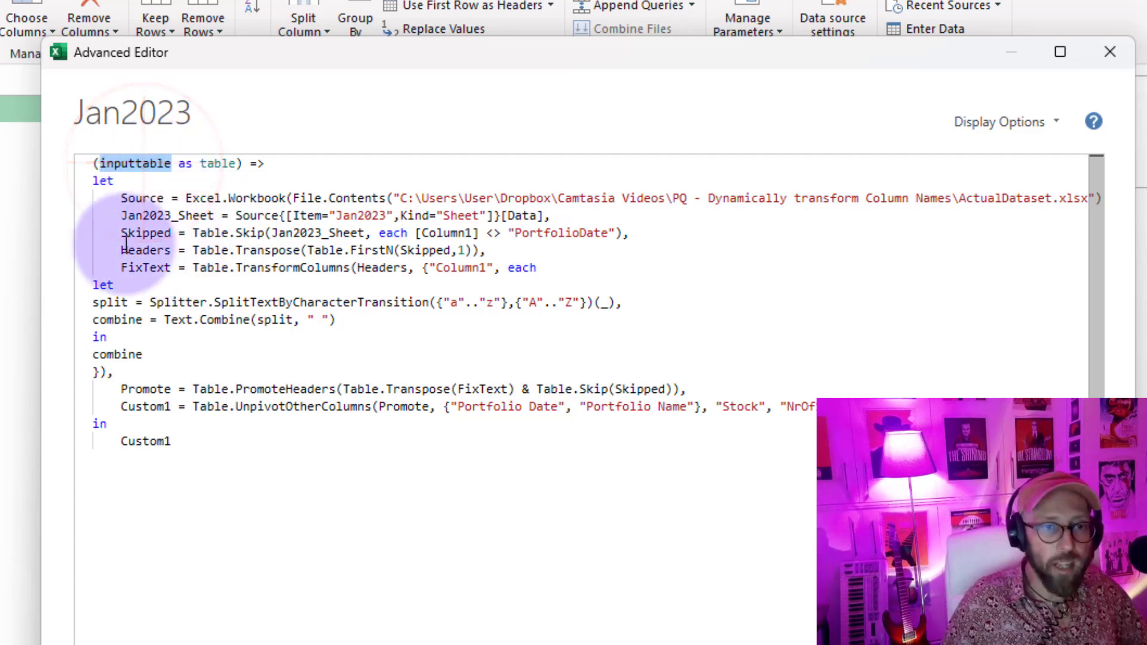
{"action": "left_click_drag", "start_coordinate": [121, 198], "coordinate": [633, 225]}
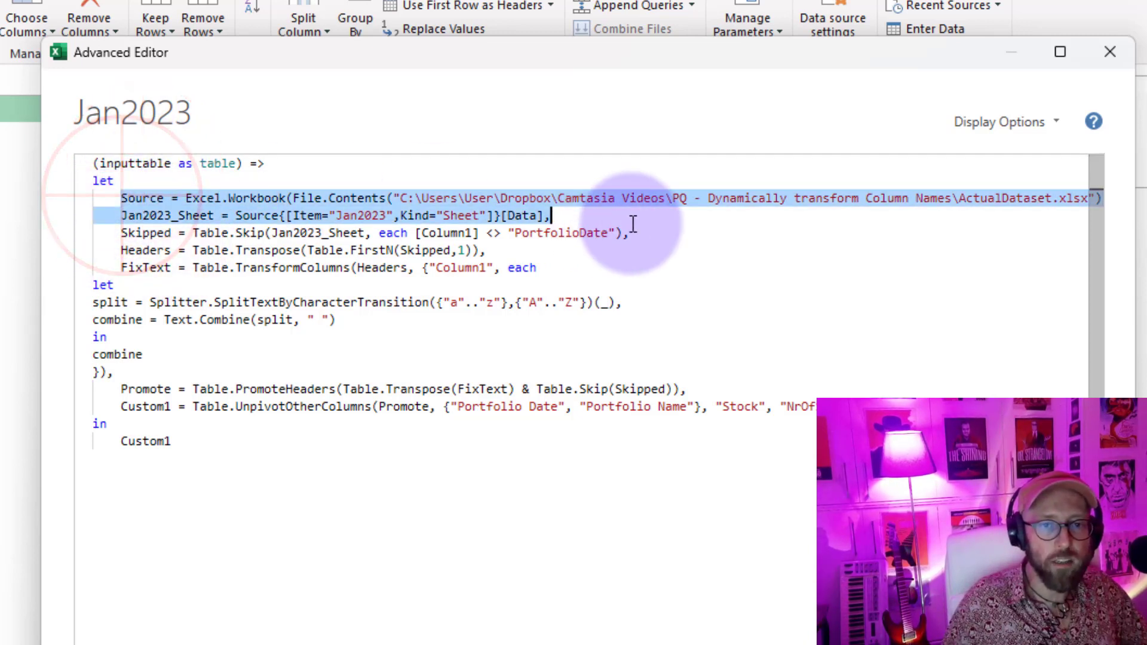
{"action": "key", "text": "Delete"}
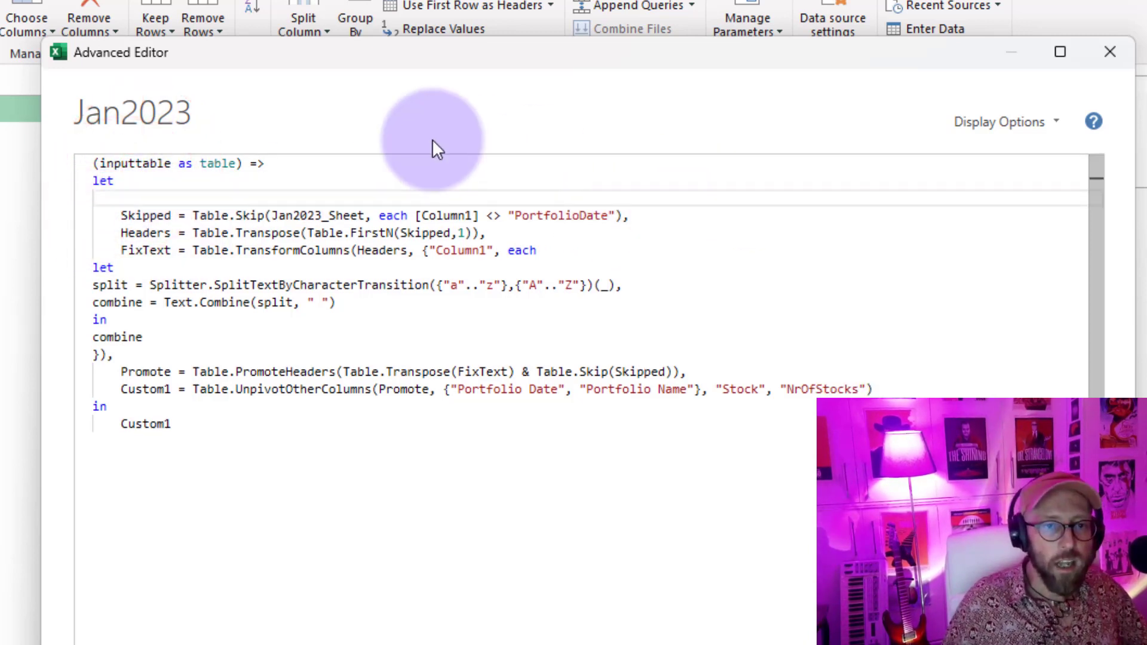
{"action": "left_click", "coordinate": [268, 215]}
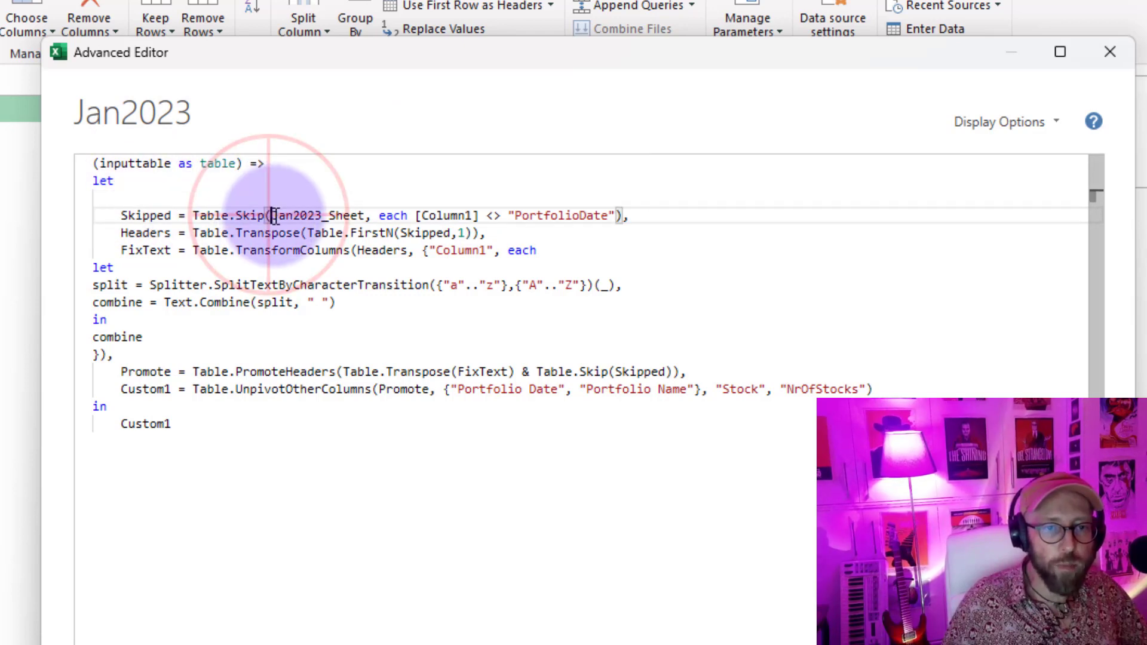
{"action": "left_click_drag", "start_coordinate": [270, 215], "coordinate": [347, 219]}
{"action": "type", "text": "inputtable"}
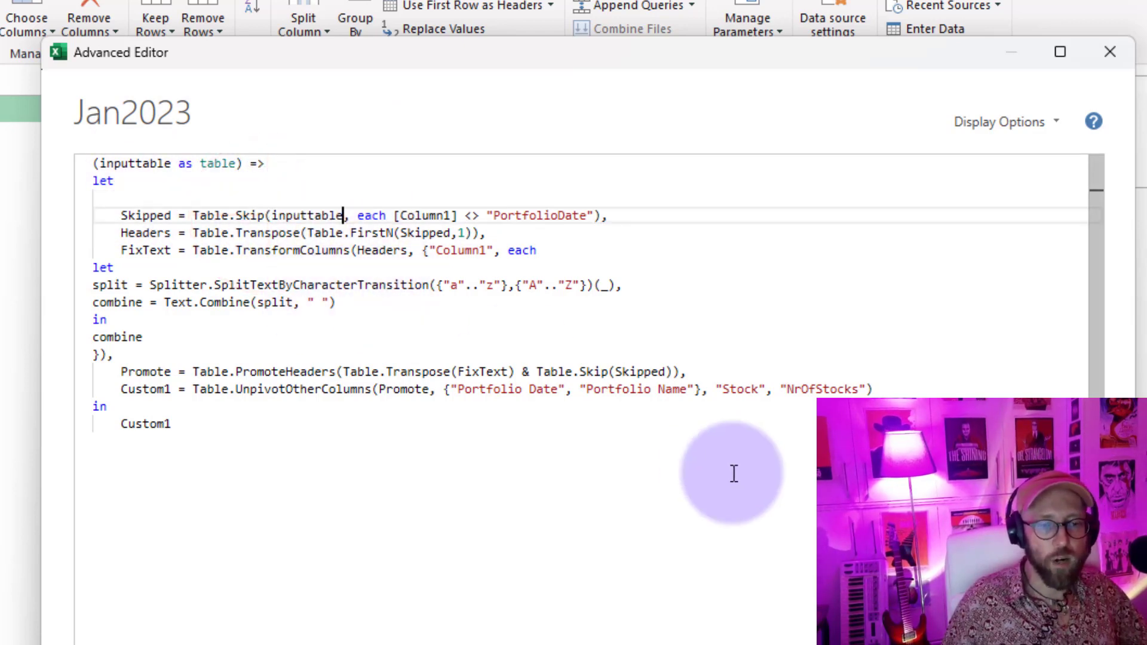
Apply the edited code and rename the function query to ColumnNameFunction
{"action": "left_click", "coordinate": [685, 566]}
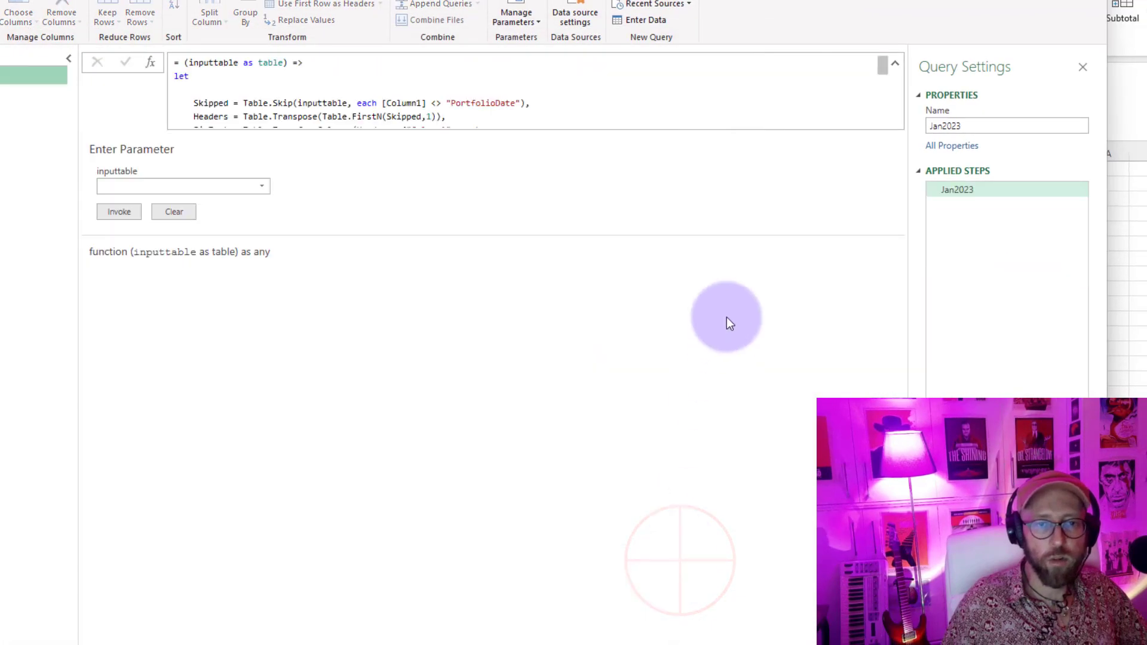
{"action": "left_click", "coordinate": [982, 125]}
{"action": "type", "text": "Co"}
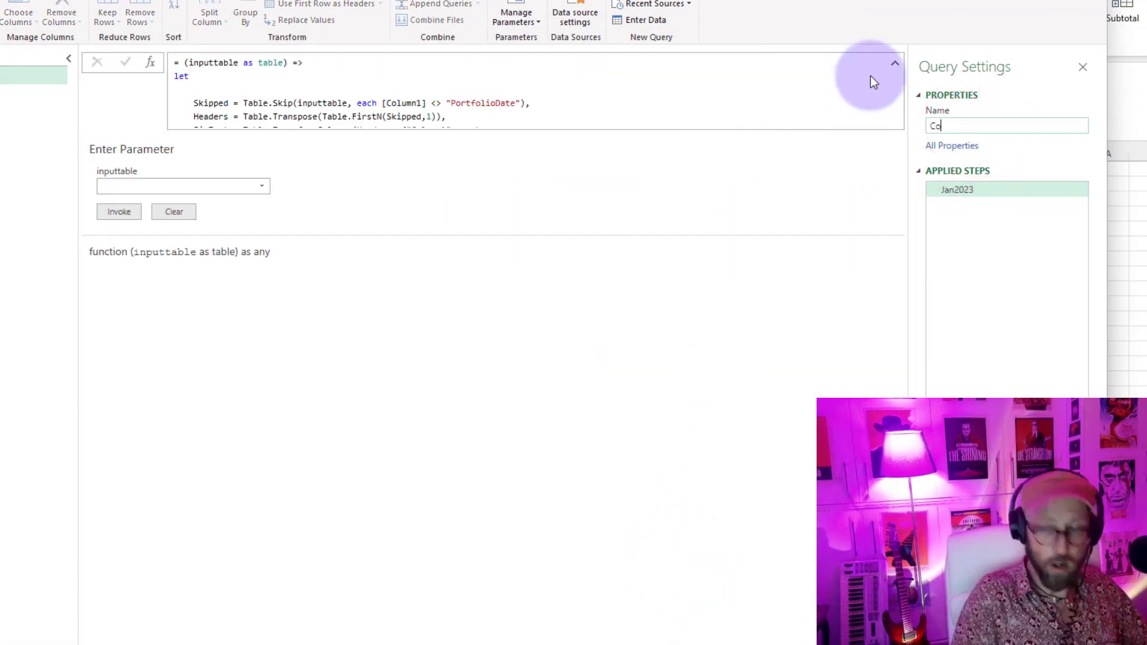
{"action": "type", "text": "lumnNameFunction"}
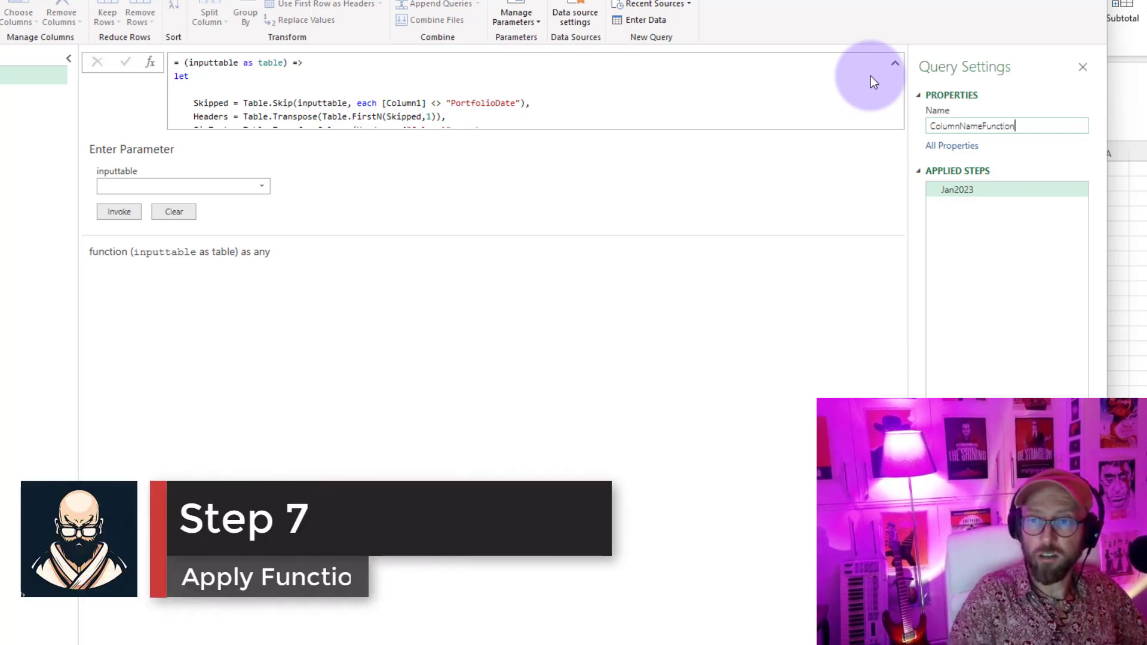
{"action": "key", "text": "Return"}
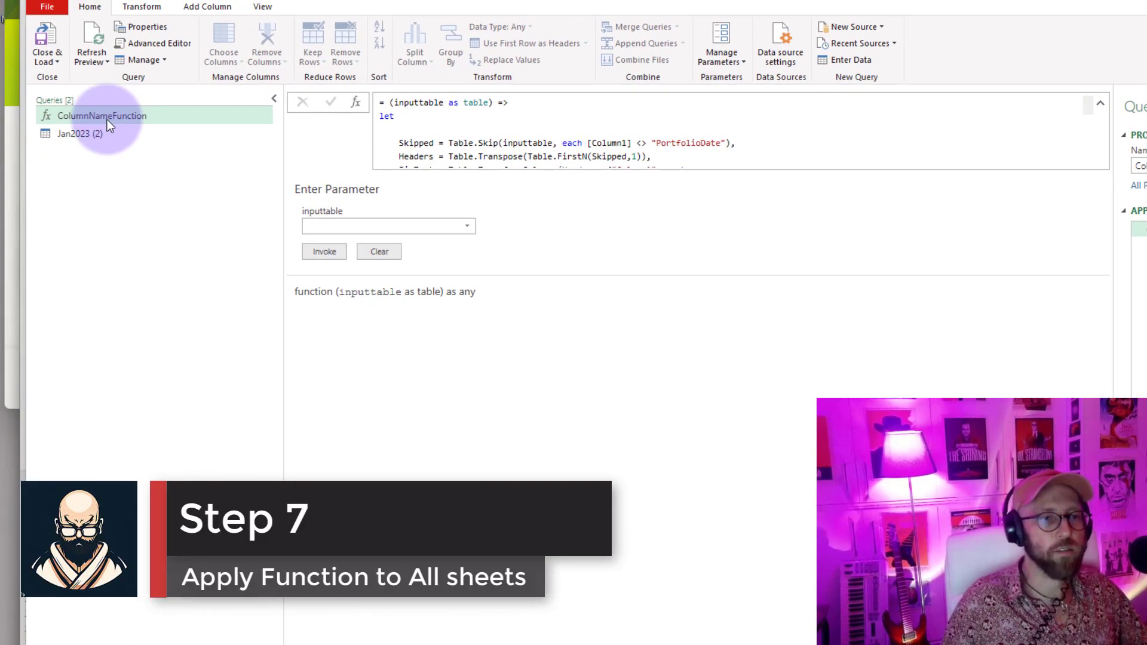
In Jan2023 (2), delete the FixText, Headers, Skipped and navigation steps, leaving the sheet list
{"action": "left_click", "coordinate": [24, 121]}
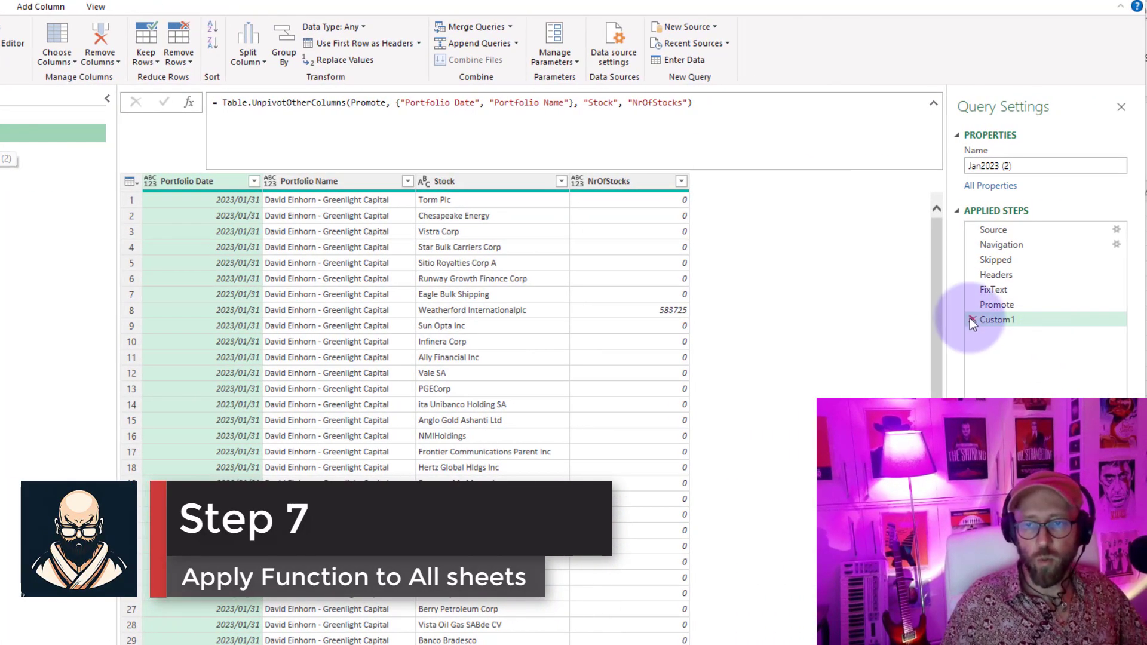
{"action": "left_click", "coordinate": [980, 305]}
{"action": "left_click", "coordinate": [981, 291]}
{"action": "left_click", "coordinate": [973, 288]}
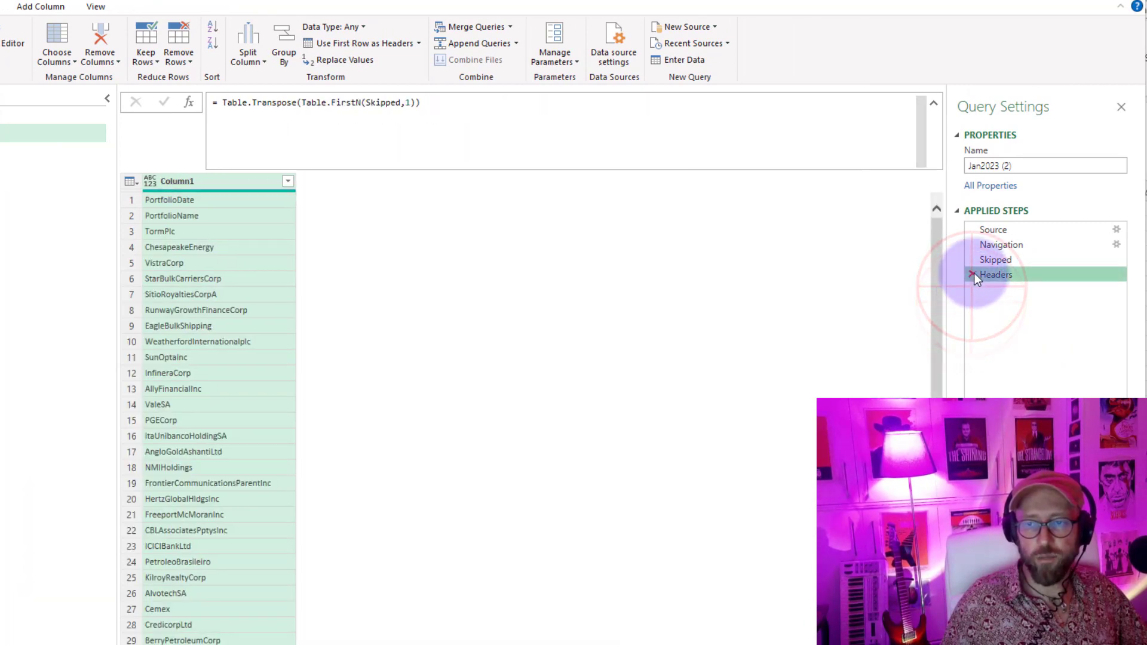
{"action": "left_click", "coordinate": [974, 273]}
{"action": "left_click", "coordinate": [974, 260]}
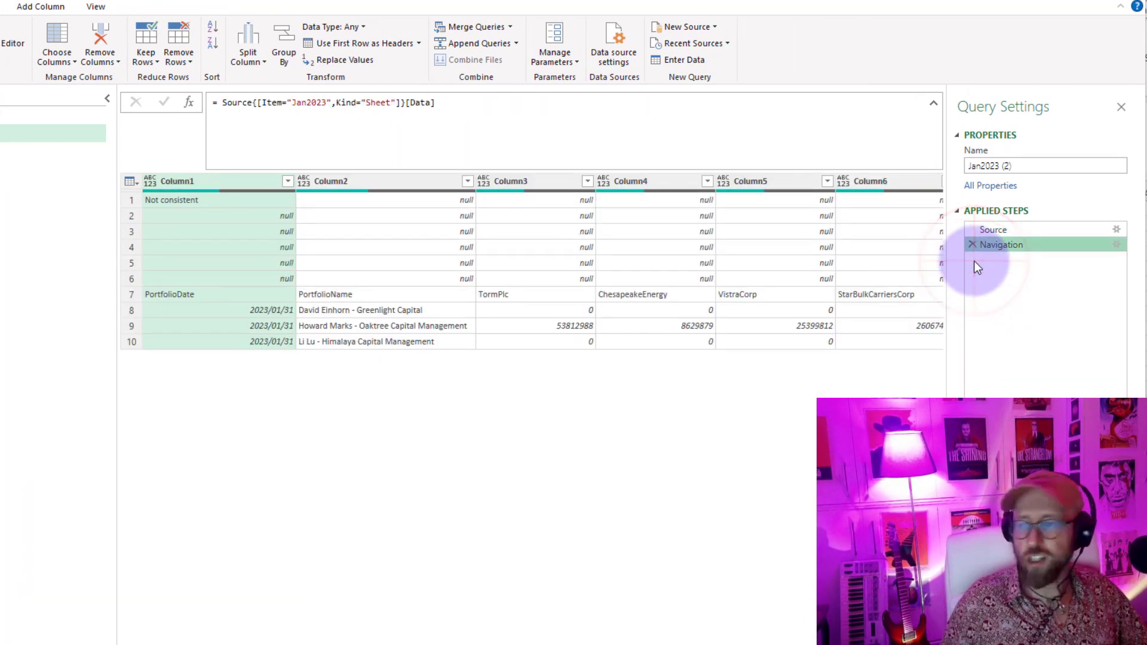
{"action": "left_click", "coordinate": [973, 244]}
{"action": "left_click", "coordinate": [707, 340]}
Add a custom column with formula = ColumnNameFunction([Data])
{"action": "left_click", "coordinate": [35, 8]}
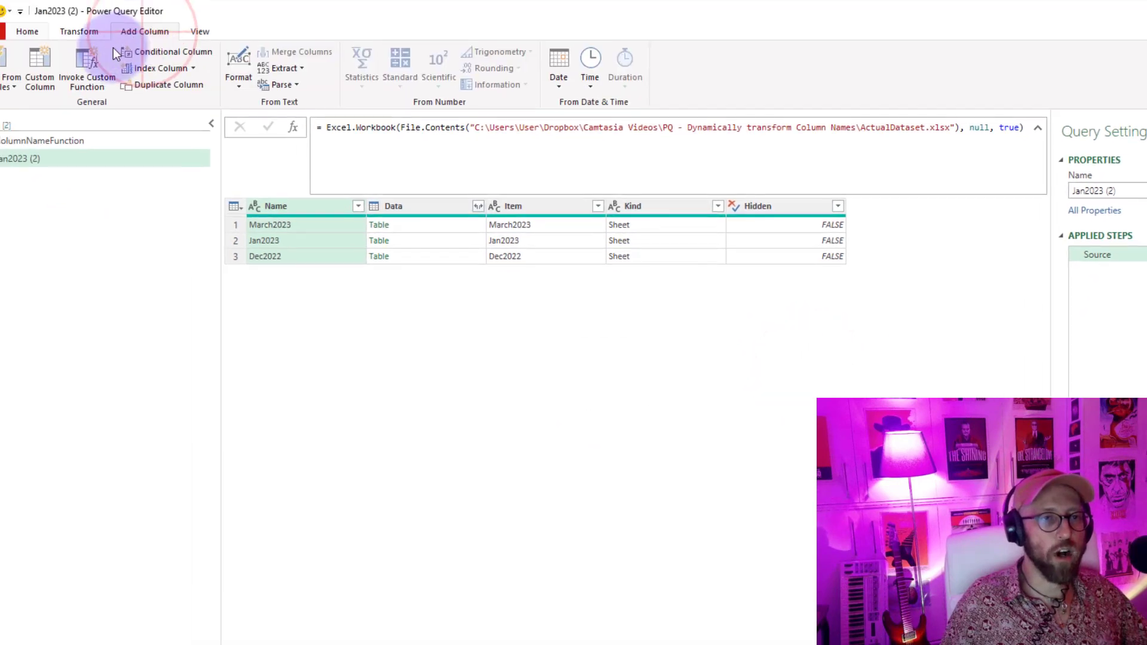
{"action": "left_click", "coordinate": [114, 84]}
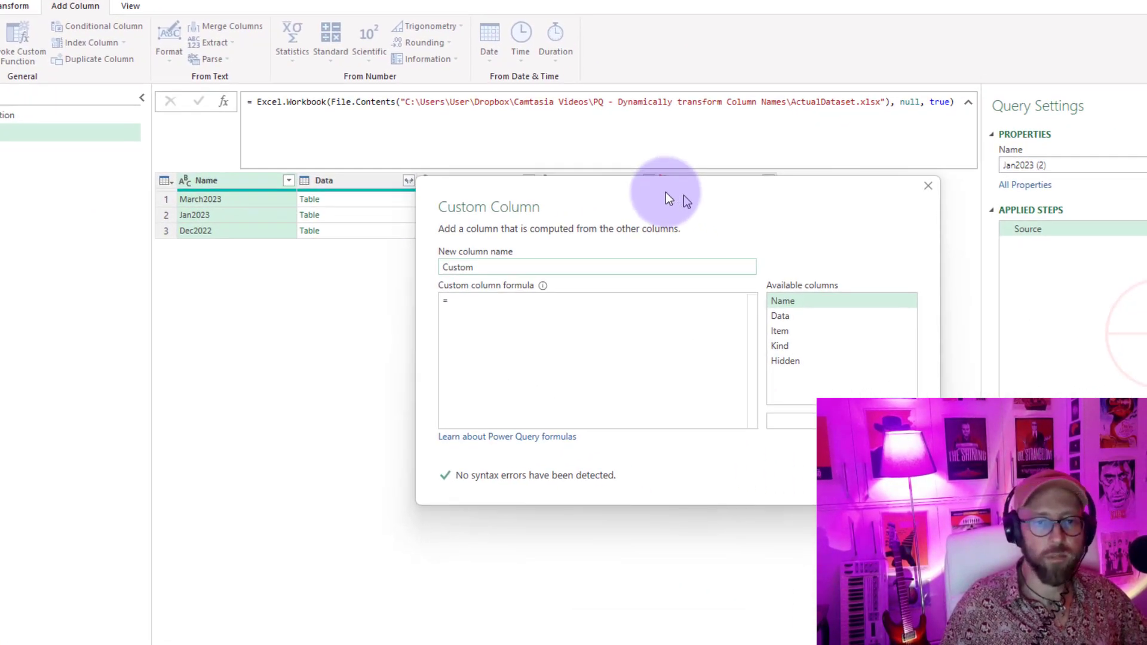
{"action": "left_click", "coordinate": [458, 289]}
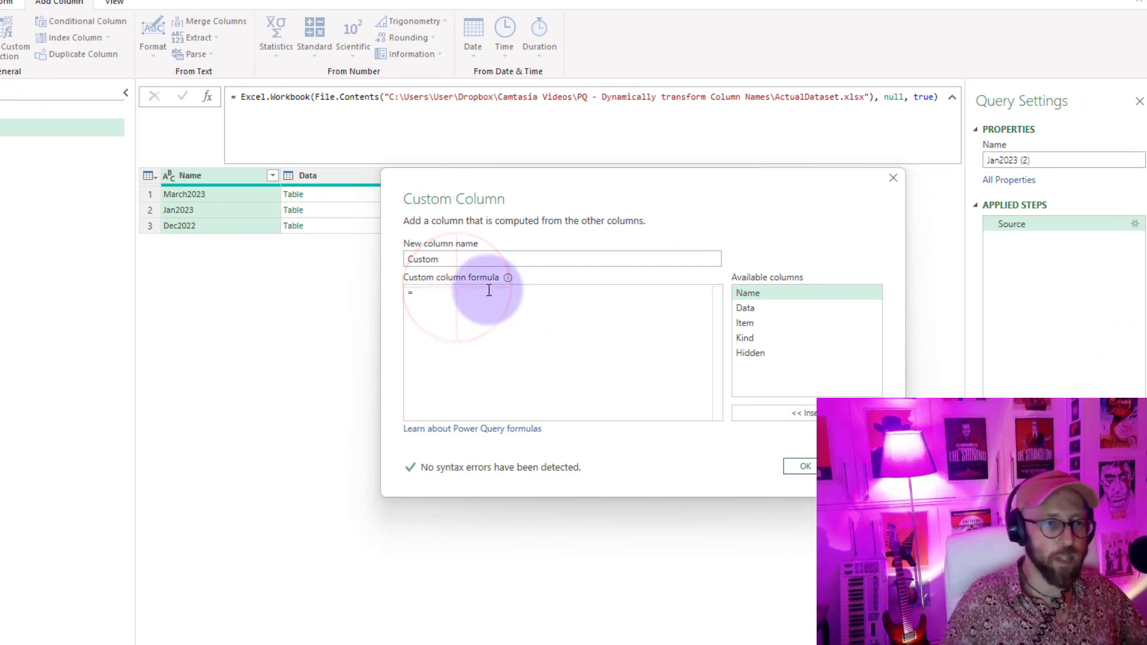
{"action": "type", "text": "ColumnNameFunction"}
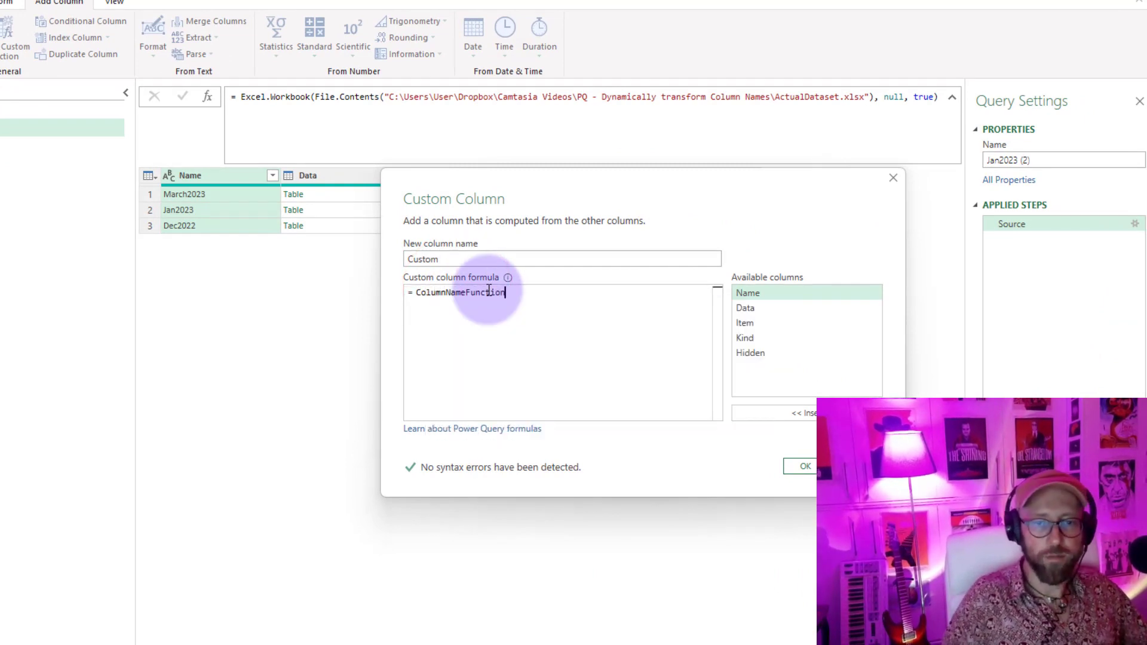
{"action": "type", "text": "("}
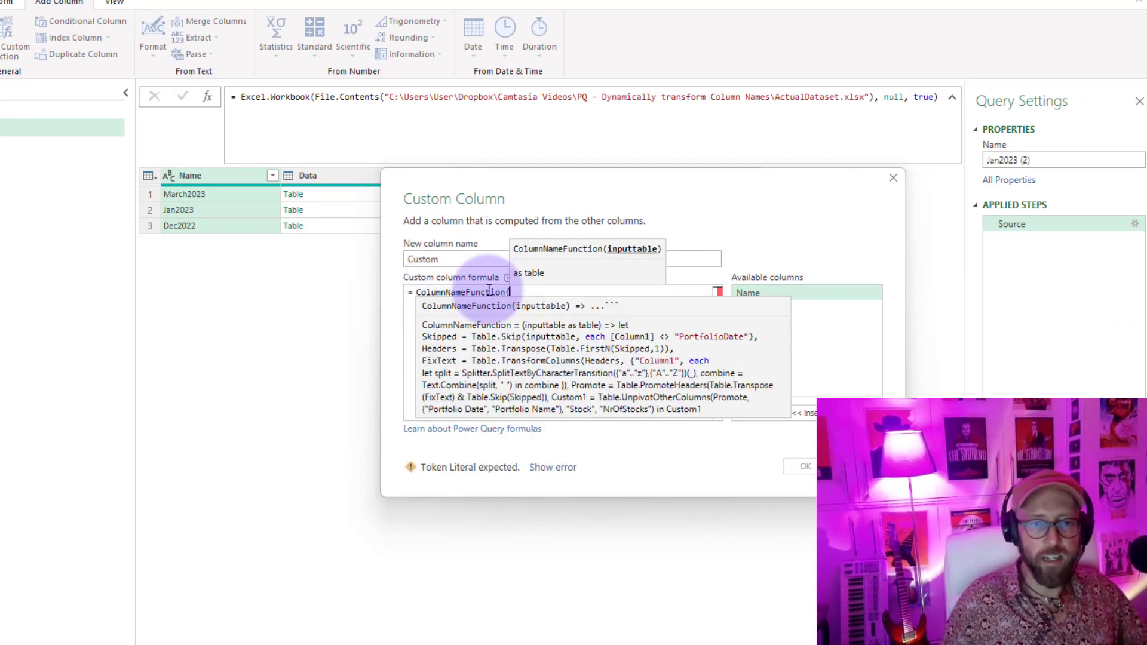
{"action": "double_click", "coordinate": [745, 309]}
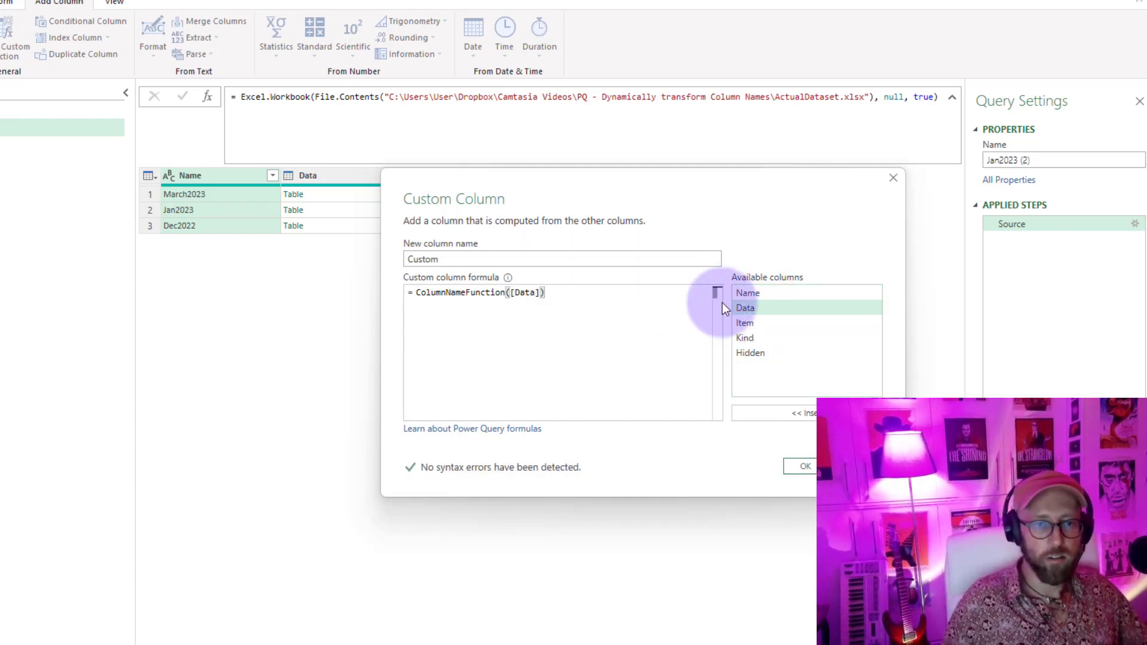
{"action": "left_click", "coordinate": [803, 468]}
{"action": "left_click", "coordinate": [827, 196]}
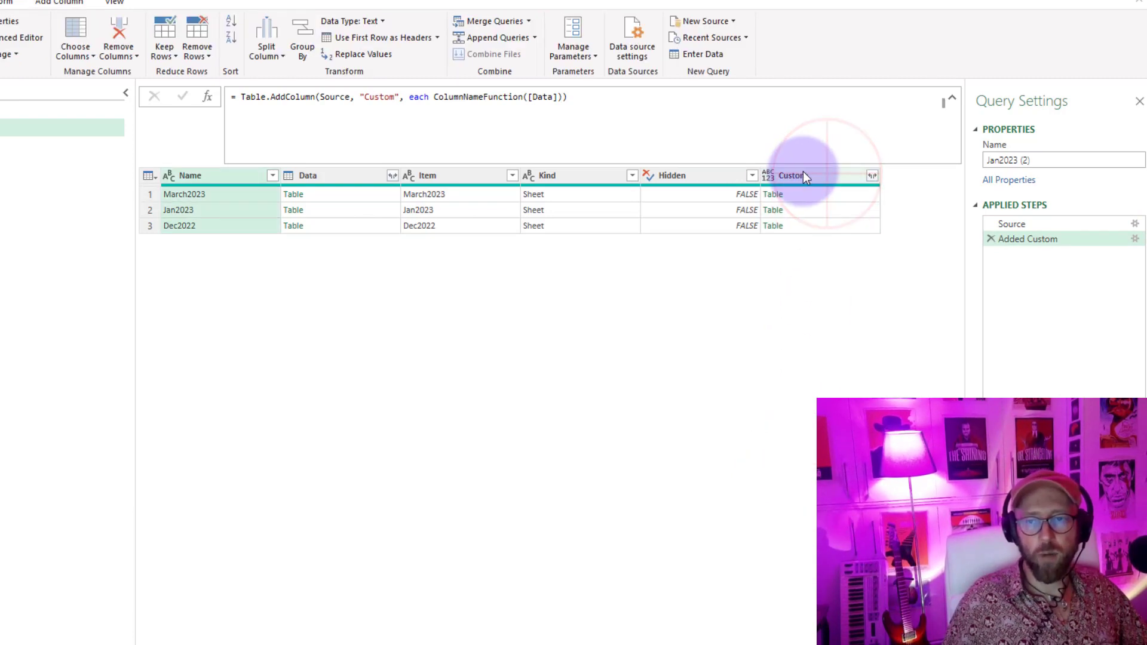
Keep only the Custom column and expand it into its four data columns
{"action": "left_click", "coordinate": [803, 170]}
{"action": "right_click", "coordinate": [801, 180]}
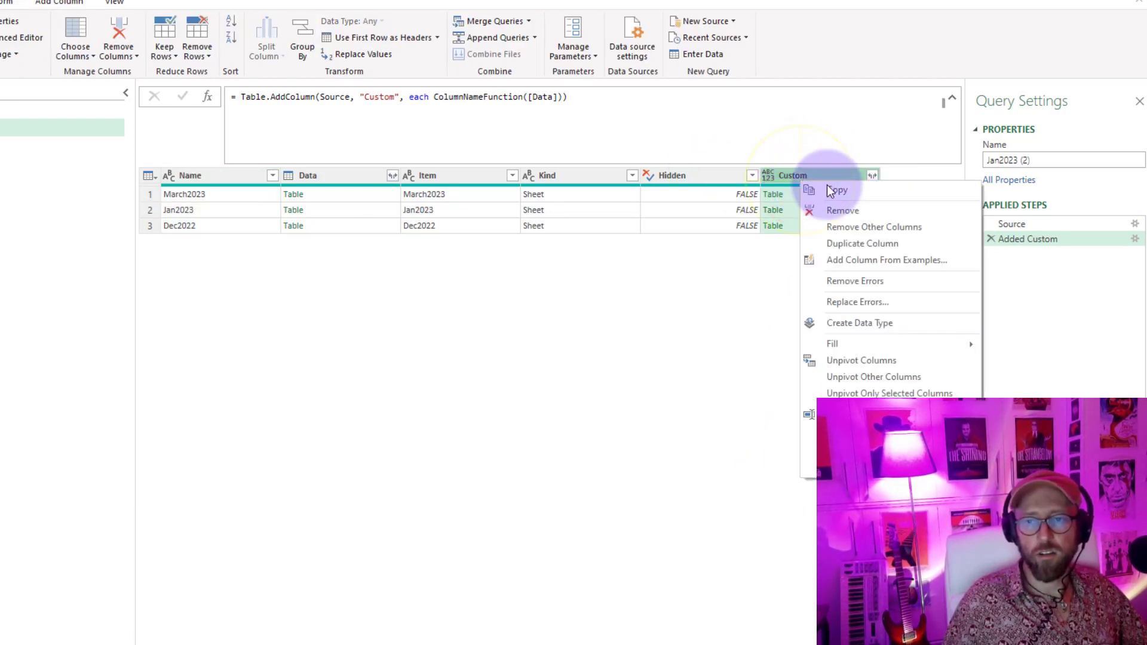
{"action": "left_click", "coordinate": [879, 224]}
{"action": "left_click", "coordinate": [273, 177]}
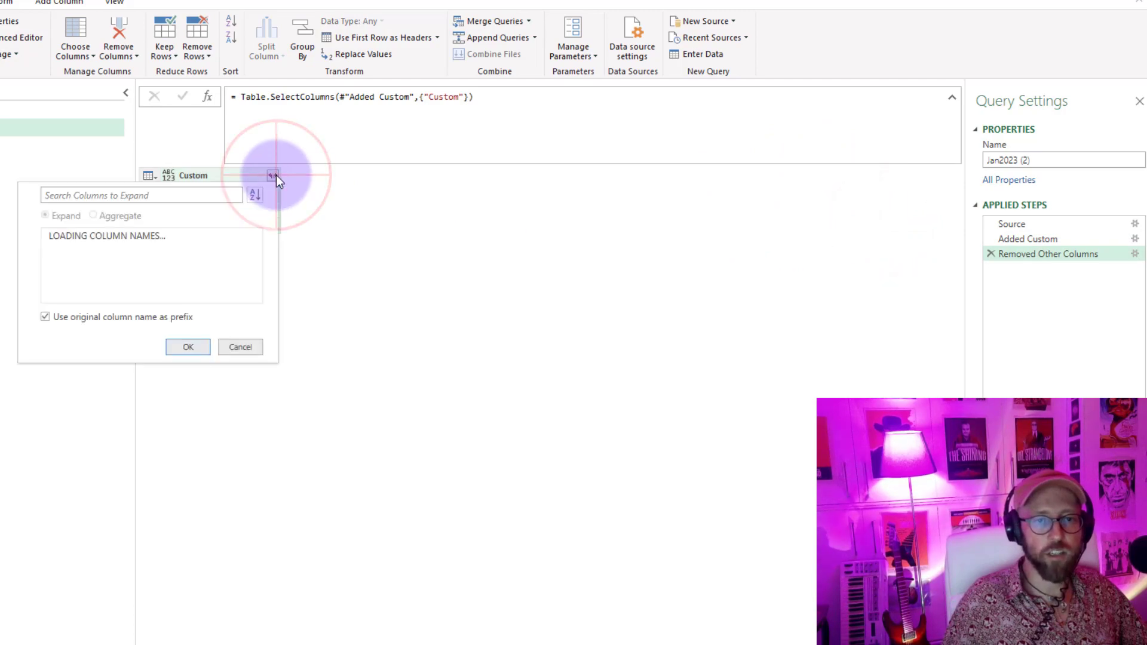
{"action": "left_click", "coordinate": [188, 368]}
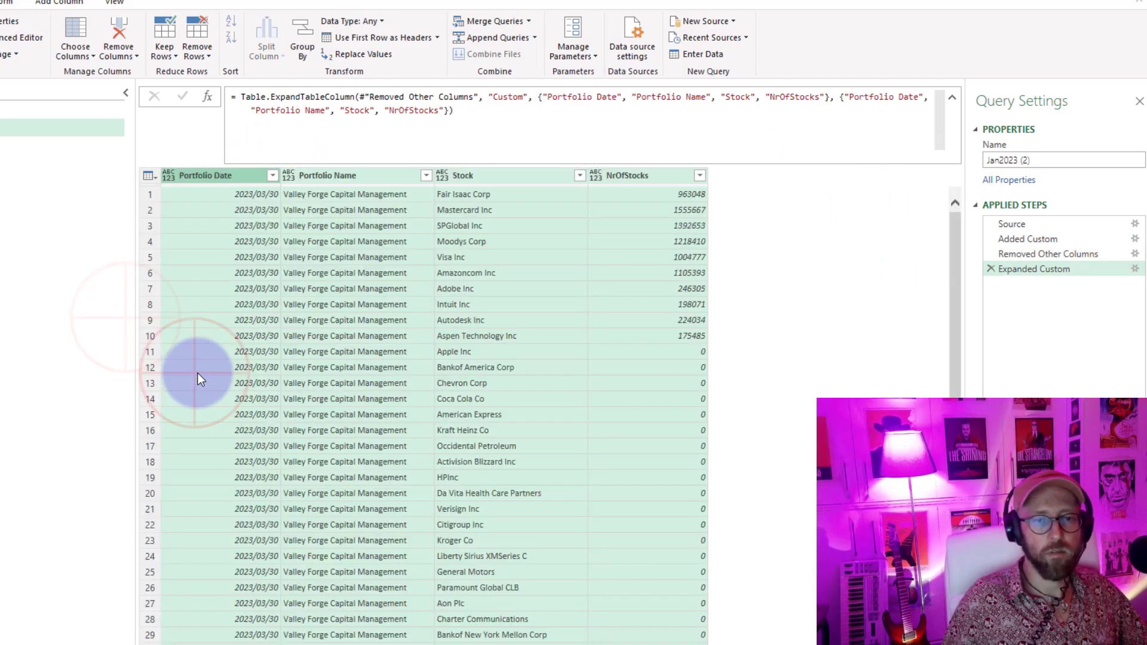
{"action": "scroll", "coordinate": [520, 281], "scroll_direction": "down", "scroll_amount": 20}
{"action": "scroll", "coordinate": [520, 293], "scroll_direction": "down", "scroll_amount": 20}
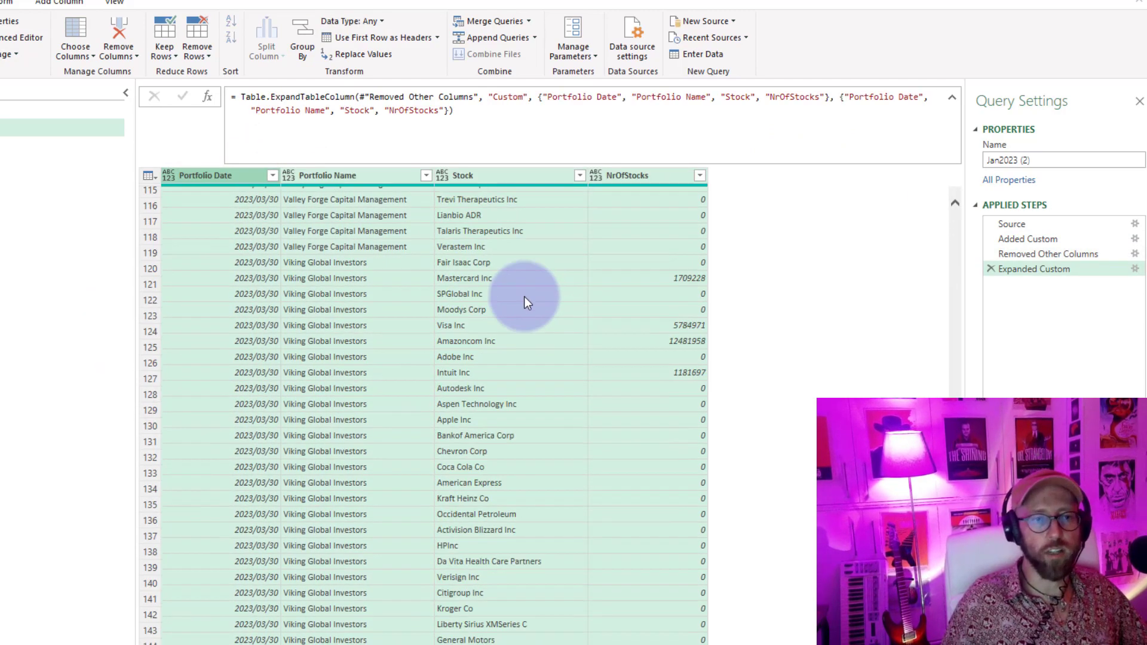
Rename the query to solution, make NrOfStocks Whole Number, and load it into Excel
{"action": "left_click", "coordinate": [1055, 158]}
{"action": "type", "text": "solution"}
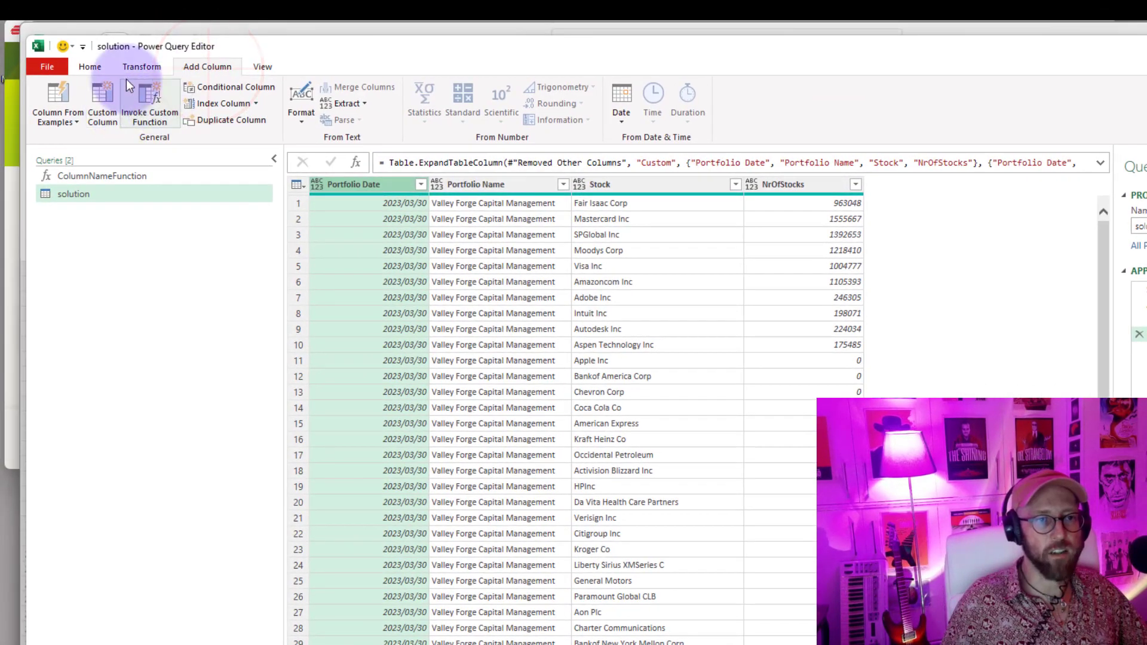
{"action": "left_click", "coordinate": [142, 67]}
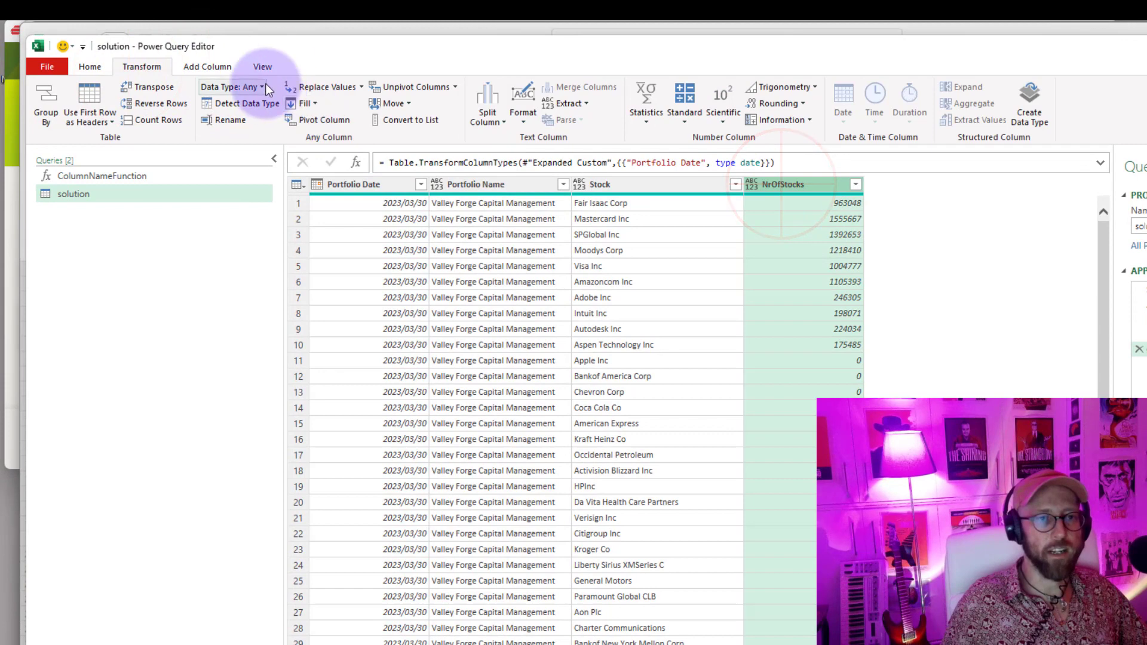
{"action": "left_click", "coordinate": [263, 87]}
{"action": "left_click", "coordinate": [251, 137]}
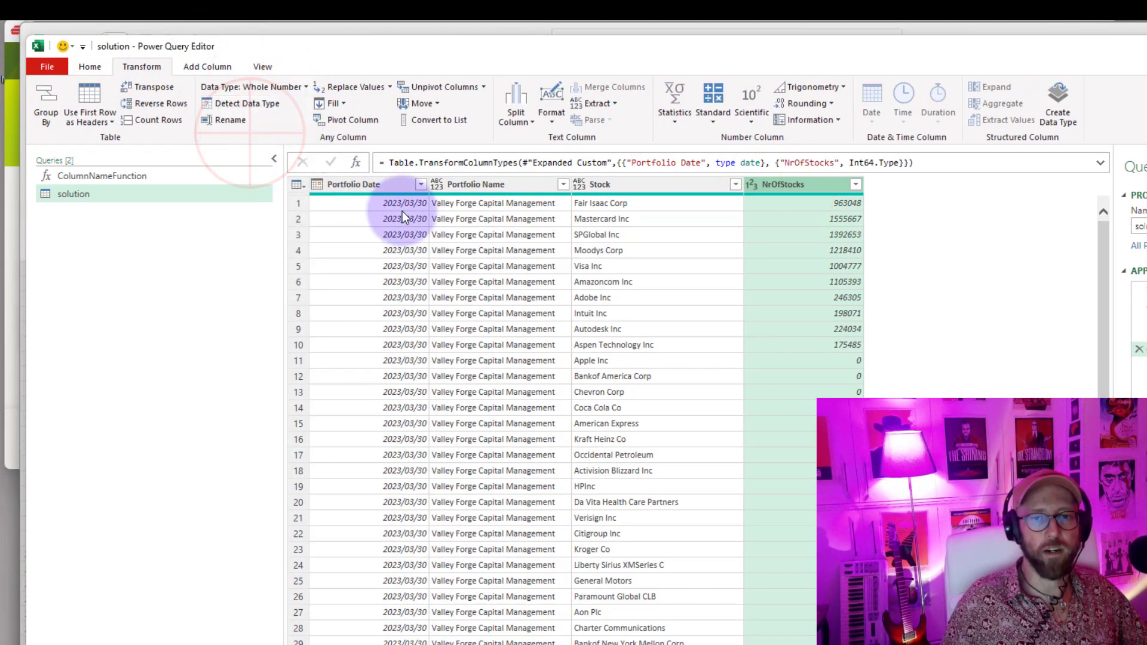
{"action": "left_click", "coordinate": [83, 67]}
{"action": "left_click", "coordinate": [47, 107]}
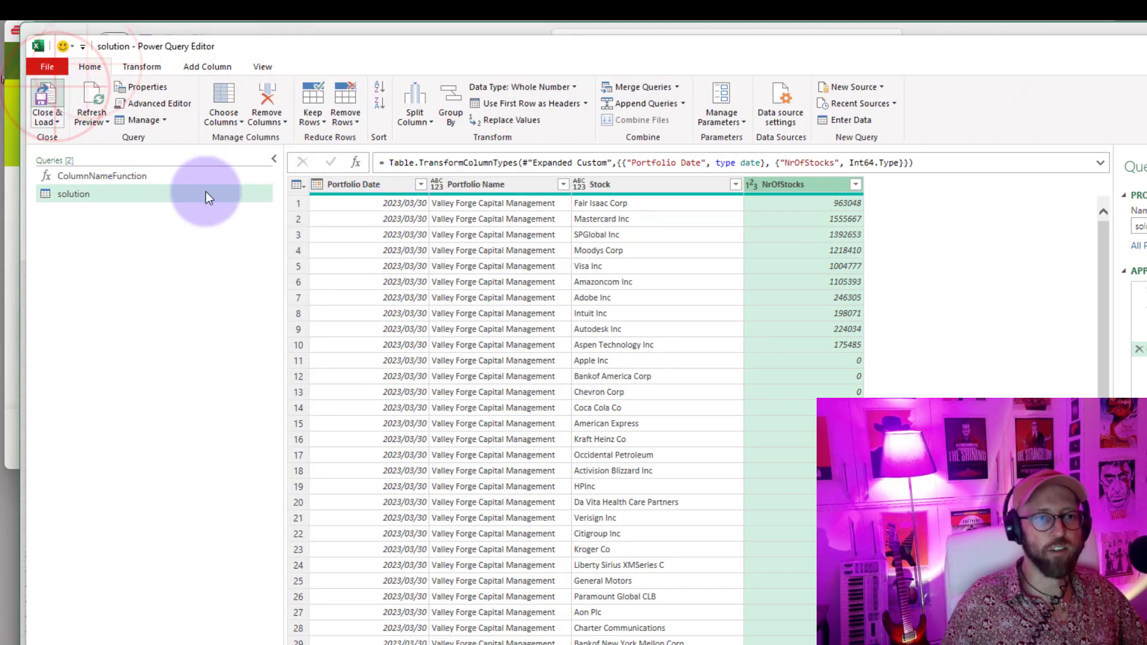
Insert a PivotTable from the solution table on the existing worksheet at cell F2
{"action": "left_click", "coordinate": [294, 345]}
{"action": "scroll", "coordinate": [320, 430], "scroll_direction": "down", "scroll_amount": 5}
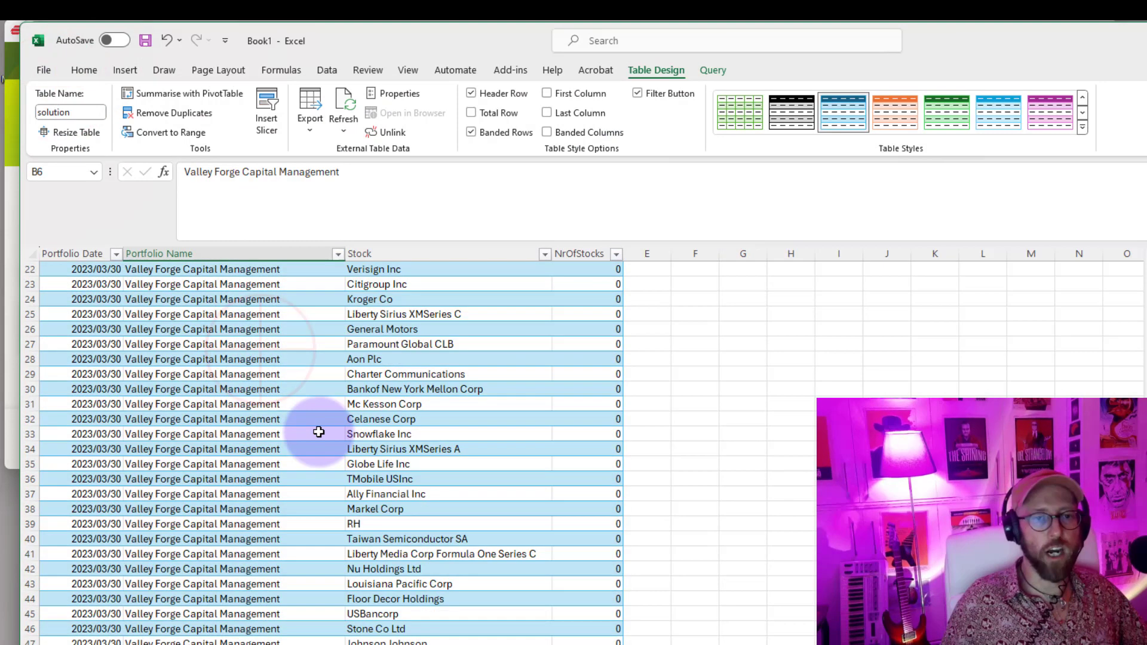
{"action": "scroll", "coordinate": [319, 430], "scroll_direction": "up", "scroll_amount": 5}
{"action": "left_click", "coordinate": [239, 299]}
{"action": "left_click", "coordinate": [326, 70]}
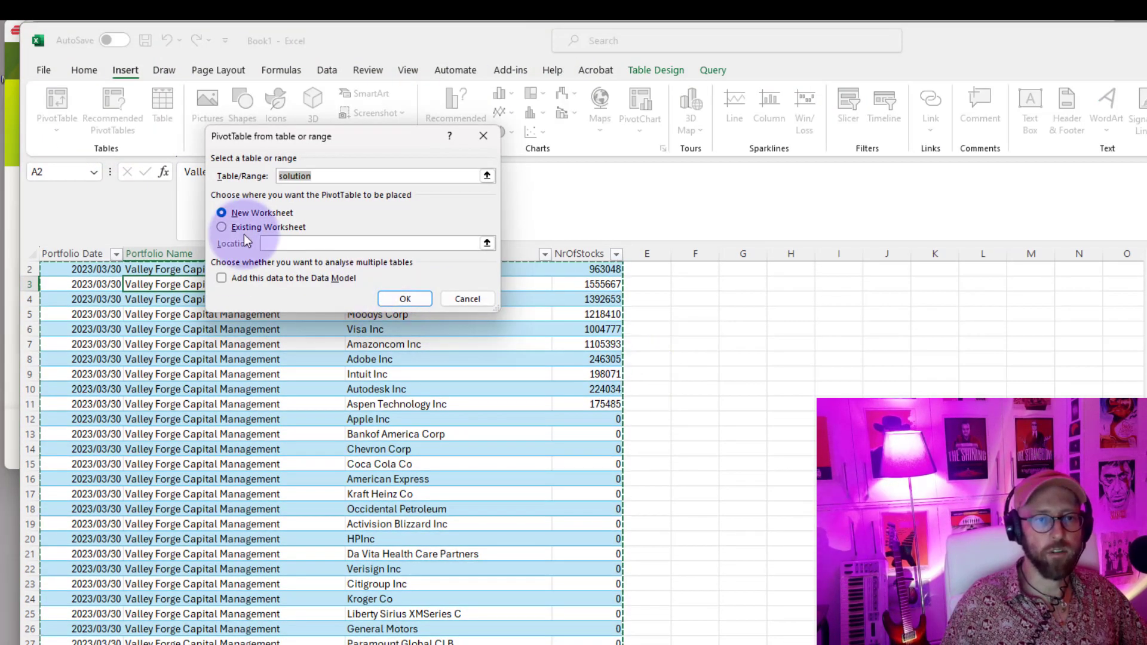
{"action": "left_click", "coordinate": [221, 227]}
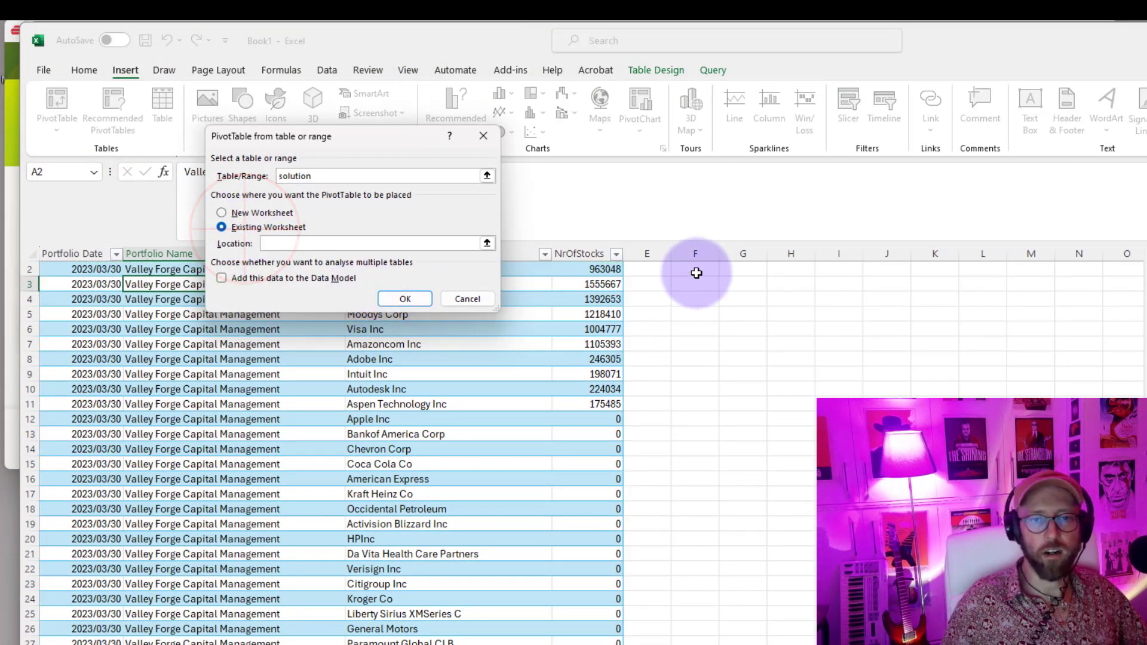
{"action": "left_click", "coordinate": [696, 273]}
{"action": "left_click", "coordinate": [405, 299]}
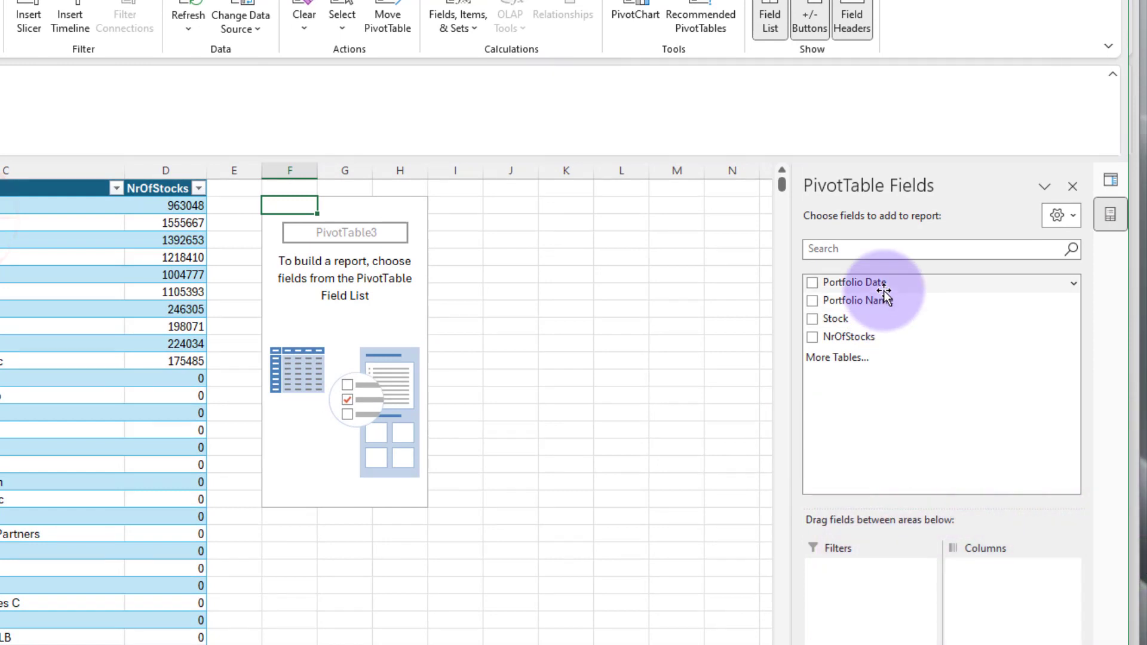
Put Portfolio Name in Rows, Stock in Columns and NrOfStocks in Values
{"action": "left_click", "coordinate": [883, 299]}
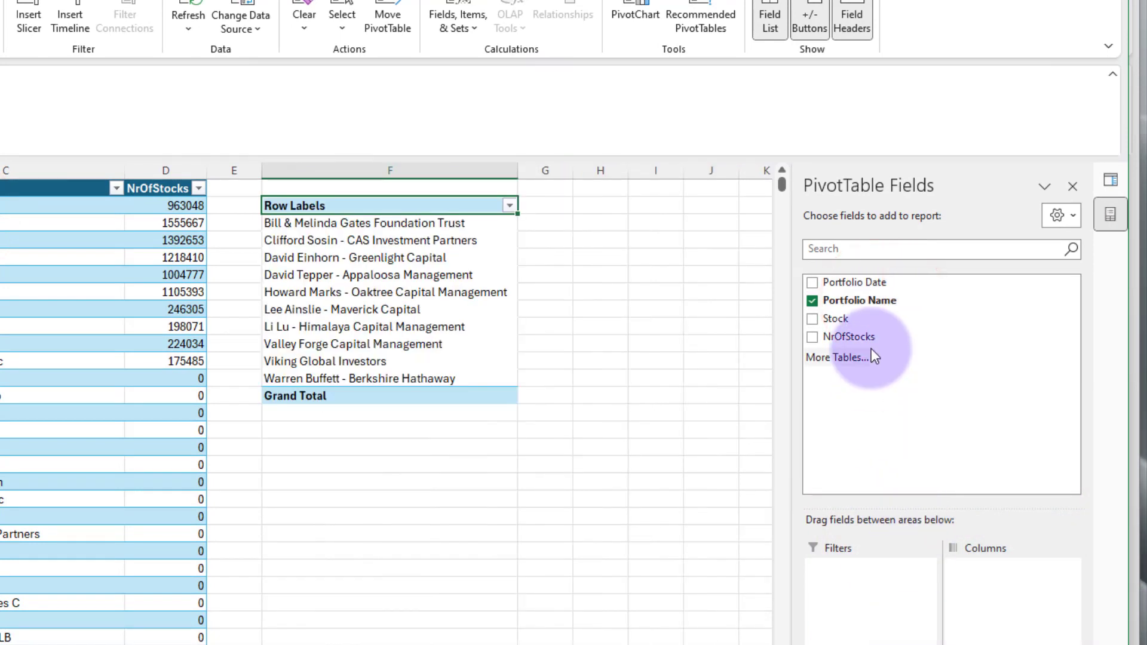
{"action": "left_click_drag", "start_coordinate": [835, 319], "coordinate": [991, 567]}
{"action": "left_click_drag", "start_coordinate": [871, 343], "coordinate": [1010, 639]}
{"action": "left_click", "coordinate": [497, 531]}
{"action": "scroll", "coordinate": [497, 532], "scroll_direction": "right", "scroll_amount": 10}
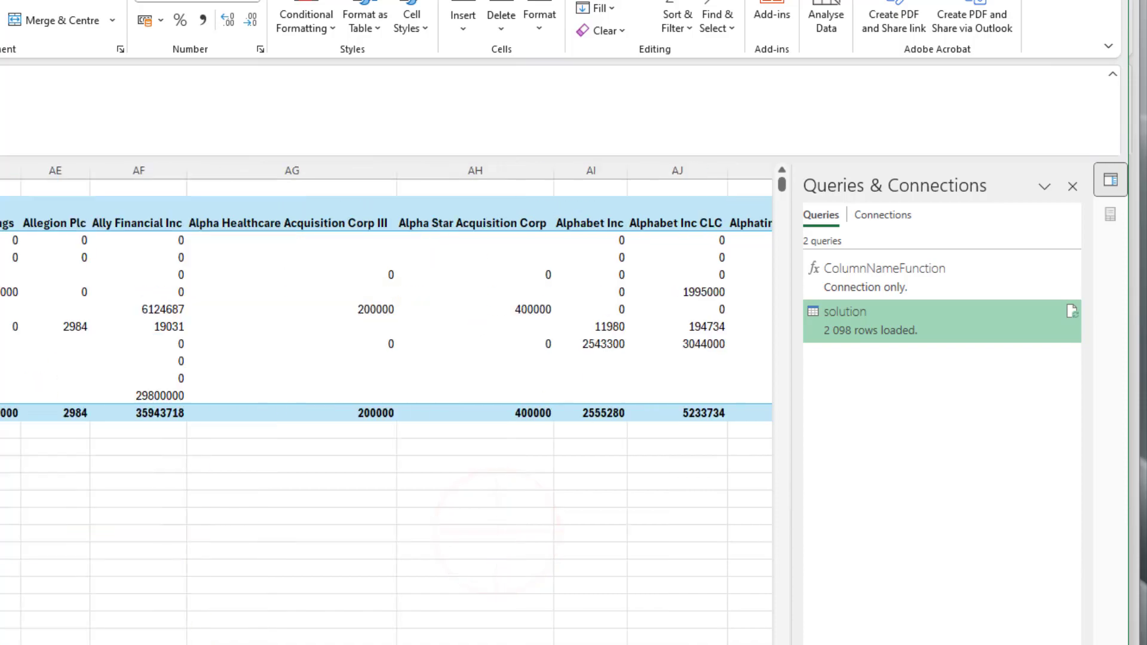